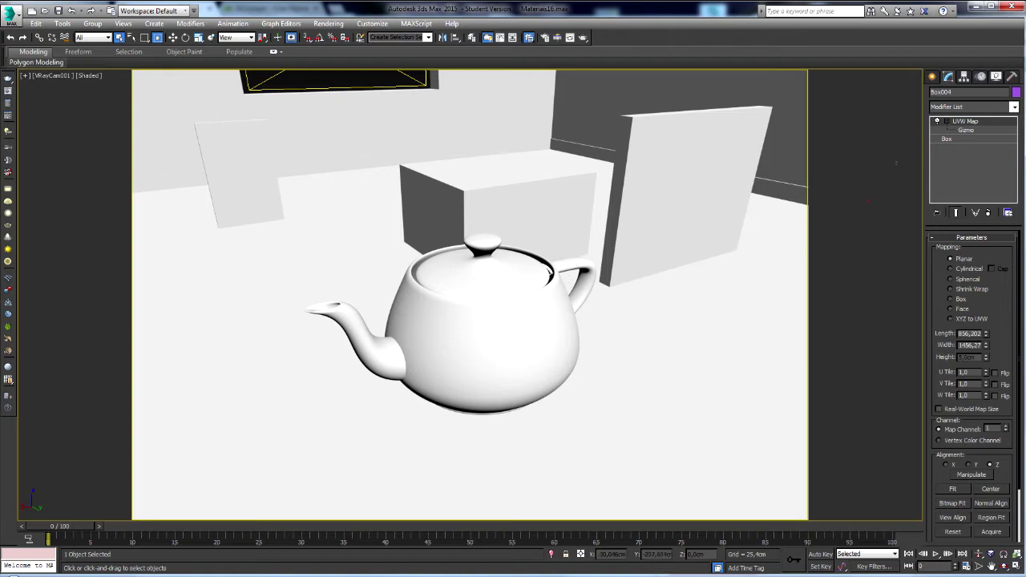
Open the Slate Material Editor with the M shortcut
{"action": "key", "text": "m"}
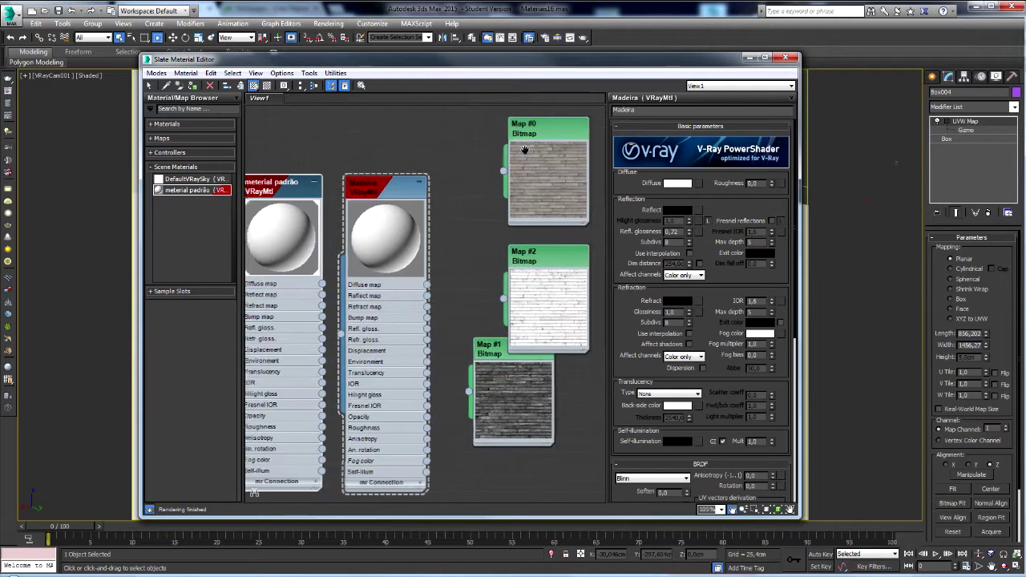
Reopen the Slate Material Editor and shift its window slightly left
{"action": "left_click", "coordinate": [786, 59]}
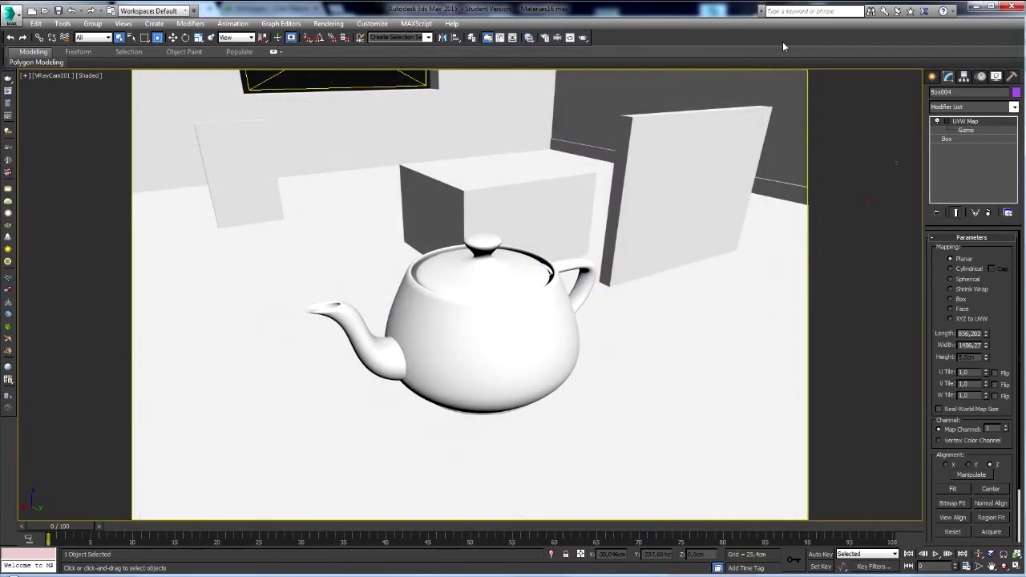
{"action": "key", "text": "m"}
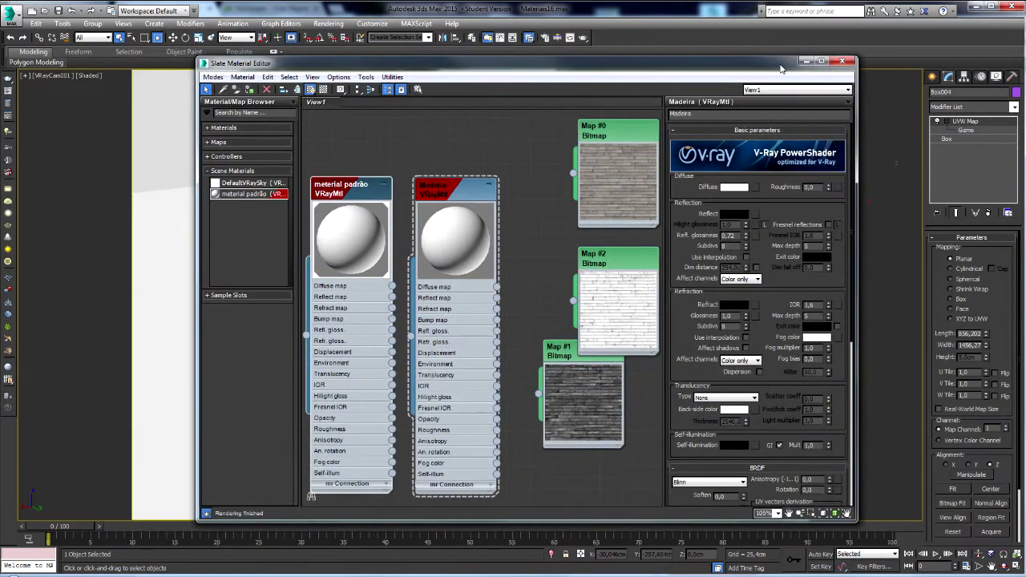
{"action": "left_click_drag", "start_coordinate": [781, 69], "coordinate": [757, 78]}
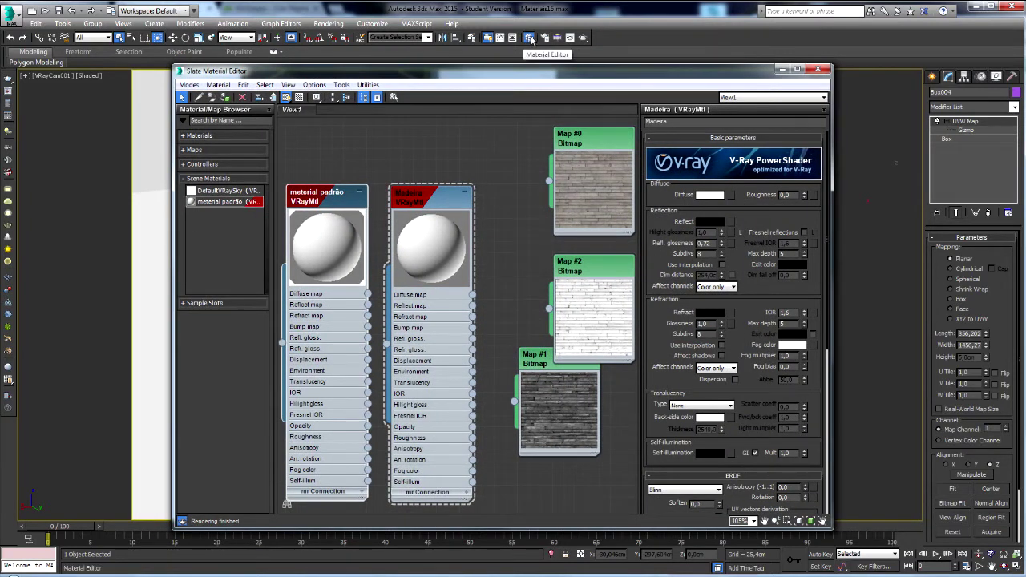
{"action": "left_click", "coordinate": [531, 39]}
{"action": "left_click", "coordinate": [530, 38]}
{"action": "scroll", "coordinate": [522, 198], "scroll_direction": "down", "scroll_amount": 2}
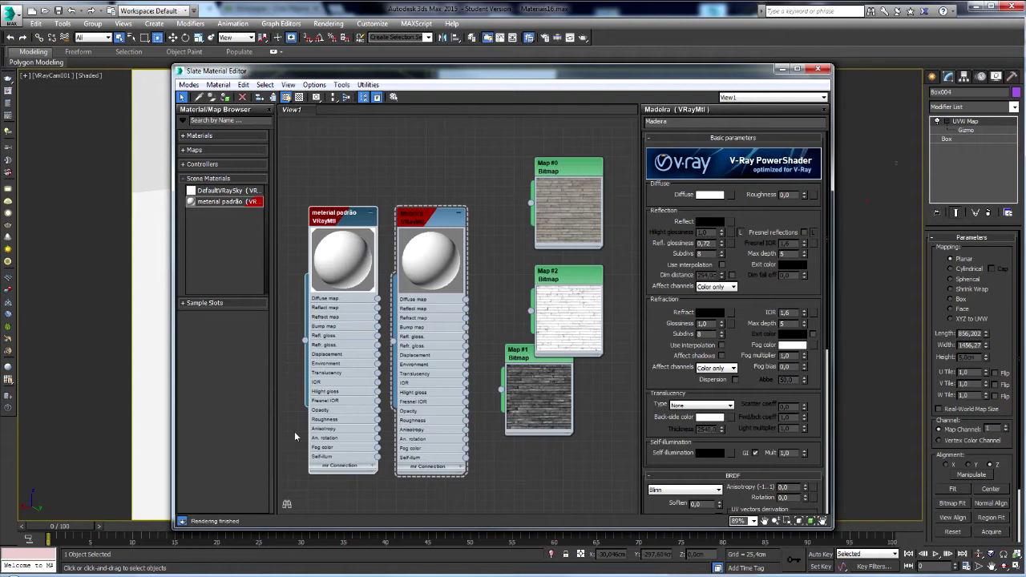
Move the Map #1 bitmap node down-right and save the scene as Materiais17.max
{"action": "left_click_drag", "start_coordinate": [518, 363], "coordinate": [550, 386]}
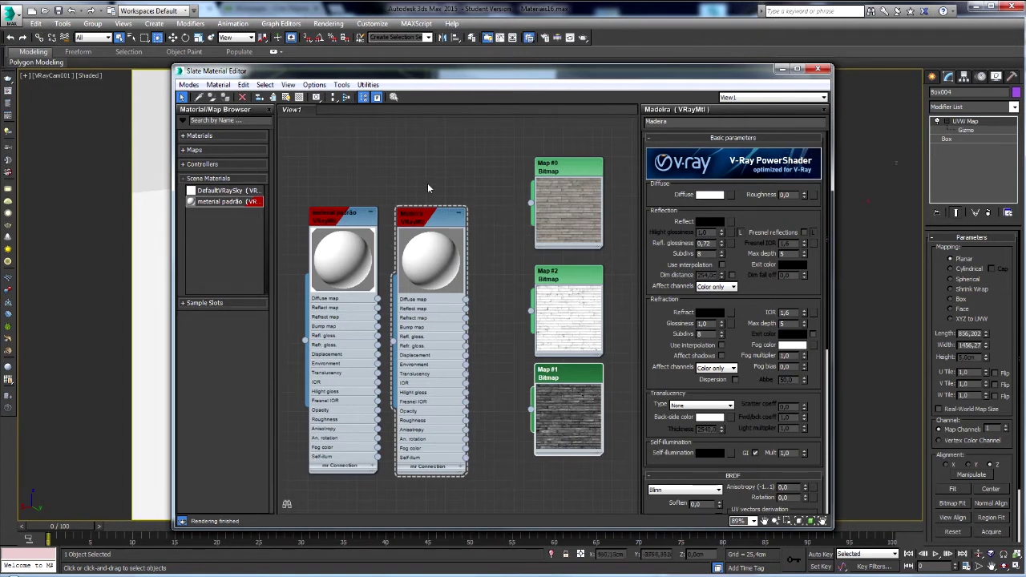
{"action": "left_click", "coordinate": [58, 10]}
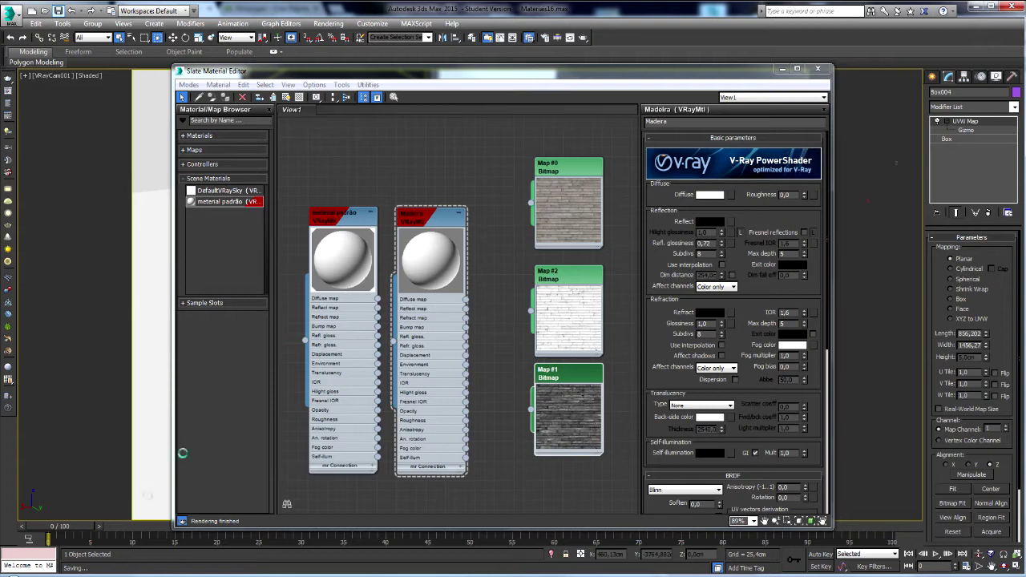
{"action": "key", "text": "alt+Tab"}
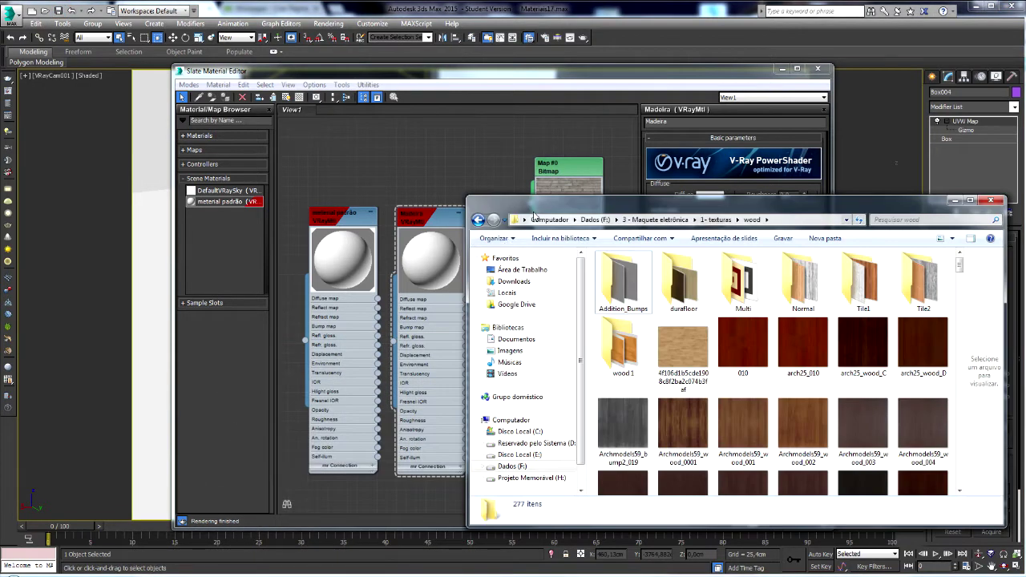
Drag the light wood-plank JPEG from the wood textures folder into the editor as Map #3
{"action": "key", "text": "alt+Tab"}
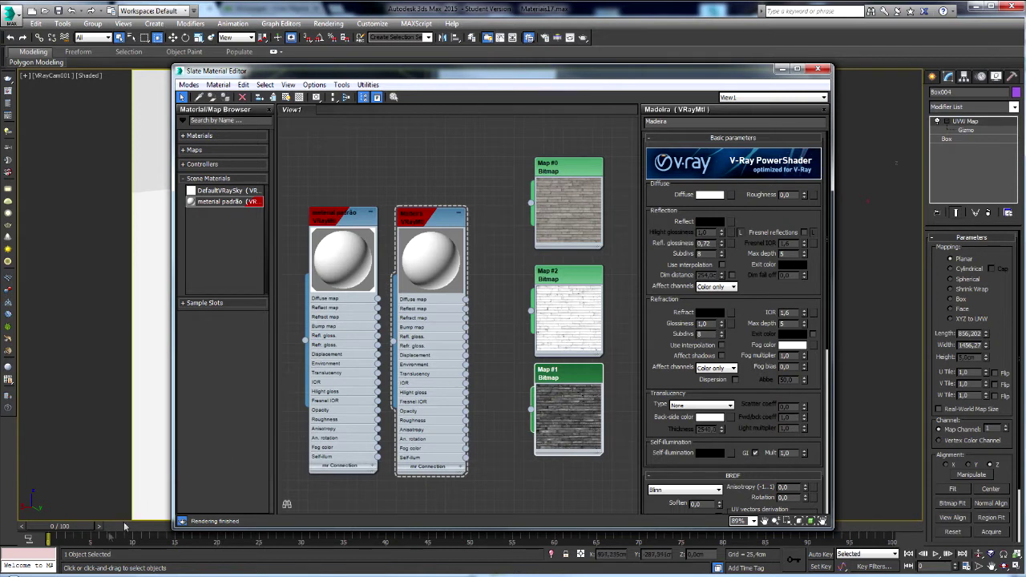
{"action": "key", "text": "alt+Tab"}
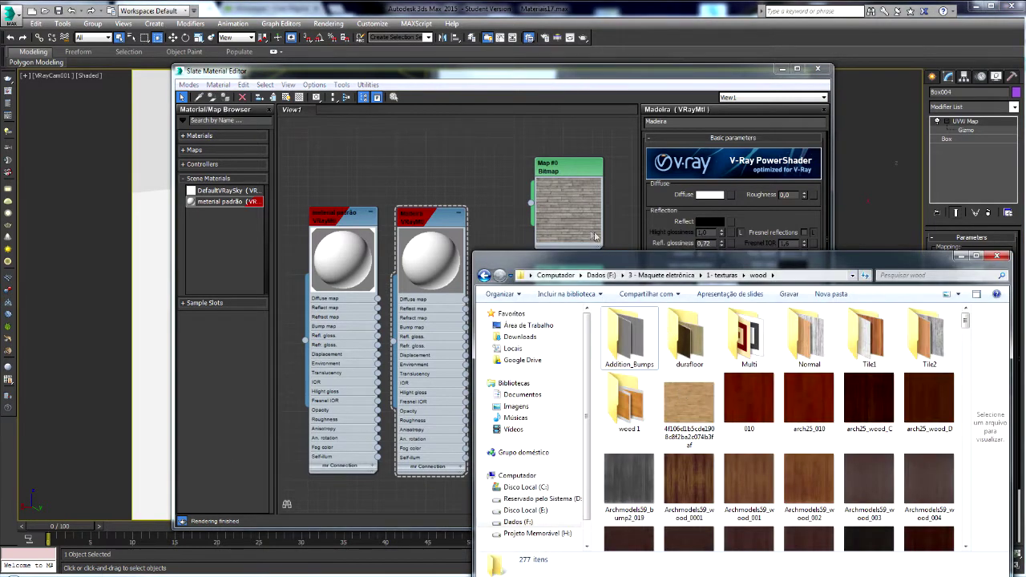
{"action": "left_click_drag", "start_coordinate": [590, 262], "coordinate": [552, 372]}
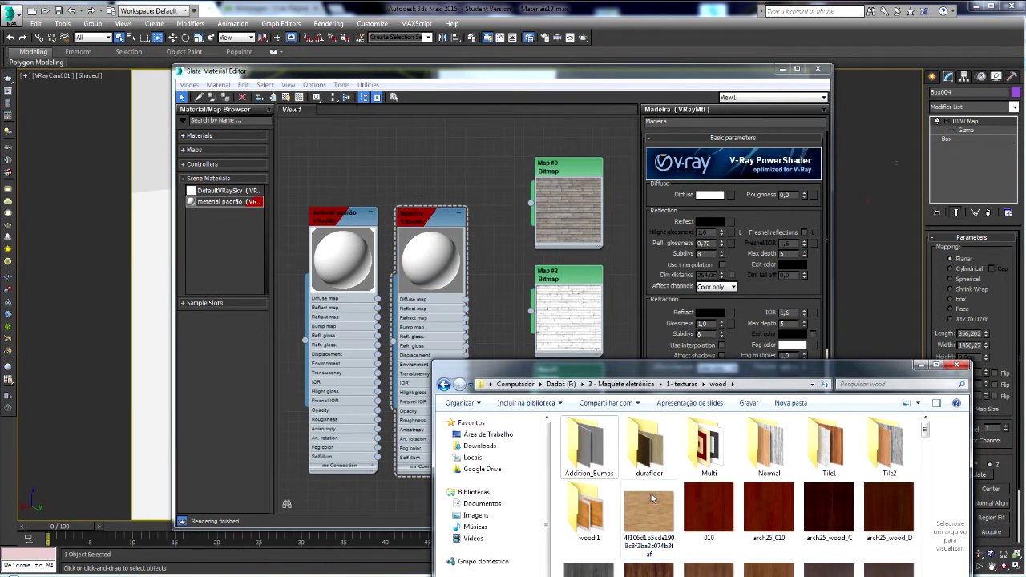
{"action": "left_click_drag", "start_coordinate": [625, 365], "coordinate": [587, 264]}
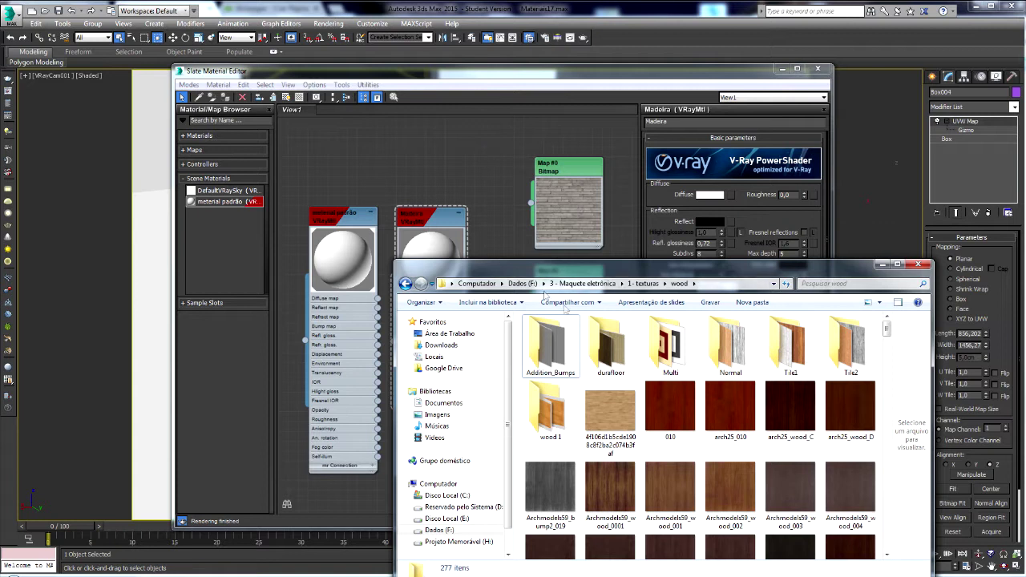
{"action": "left_click", "coordinate": [631, 415]}
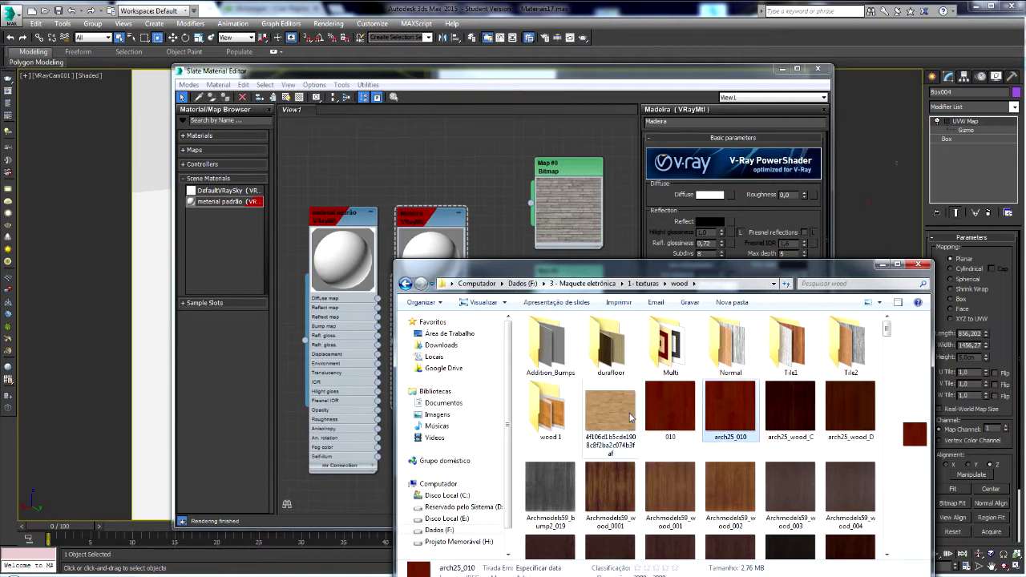
{"action": "left_click_drag", "start_coordinate": [626, 404], "coordinate": [497, 210]}
{"action": "left_click", "coordinate": [496, 189]}
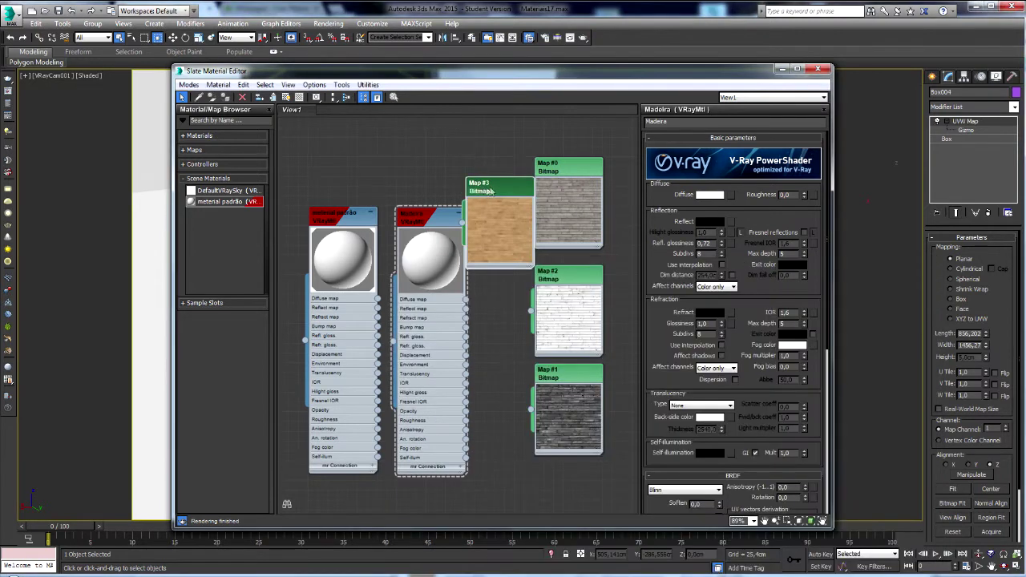
Delete the newly added Map #3 wood bitmap node
{"action": "scroll", "coordinate": [494, 189], "scroll_direction": "up", "scroll_amount": 3}
{"action": "scroll", "coordinate": [495, 189], "scroll_direction": "up", "scroll_amount": 2}
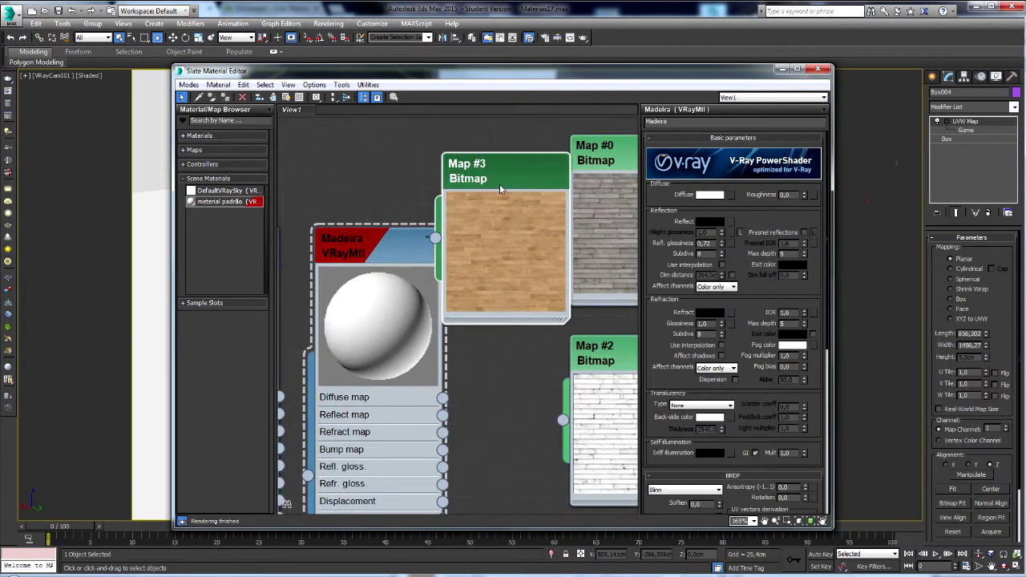
{"action": "left_click", "coordinate": [499, 183]}
{"action": "key", "text": "Delete"}
{"action": "middle_click_drag", "start_coordinate": [524, 250], "coordinate": [479, 250]}
{"action": "scroll", "coordinate": [478, 339], "scroll_direction": "down", "scroll_amount": 2}
Tidy the node view around the remaining maps, nudging Map #0 slightly down
{"action": "middle_click_drag", "start_coordinate": [589, 329], "coordinate": [541, 335]}
{"action": "scroll", "coordinate": [493, 302], "scroll_direction": "down", "scroll_amount": 1}
{"action": "middle_click_drag", "start_coordinate": [457, 160], "coordinate": [498, 149]}
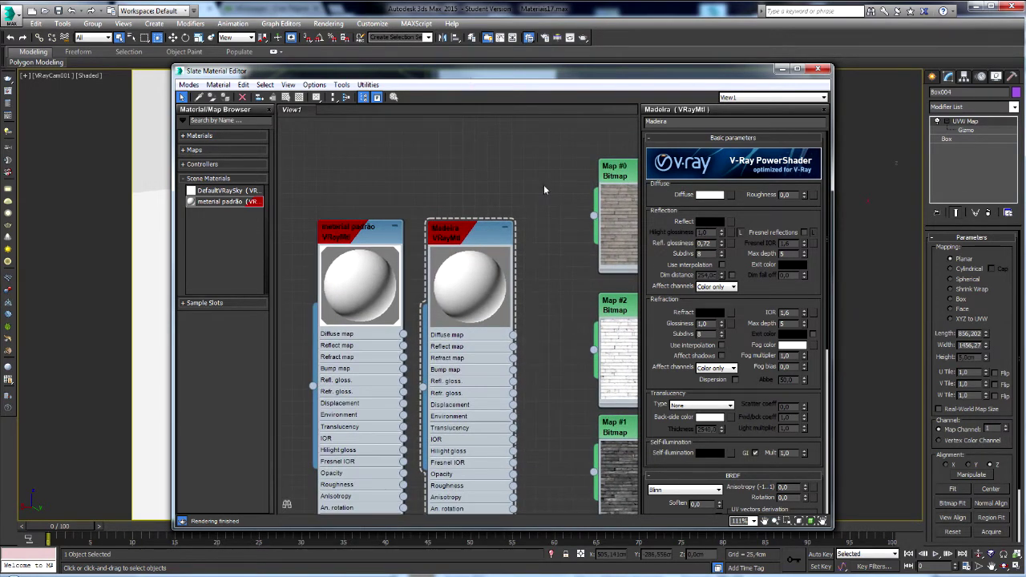
{"action": "middle_click_drag", "start_coordinate": [543, 190], "coordinate": [518, 189]}
{"action": "middle_click_drag", "start_coordinate": [470, 241], "coordinate": [365, 198]}
{"action": "left_click_drag", "start_coordinate": [481, 158], "coordinate": [481, 170]}
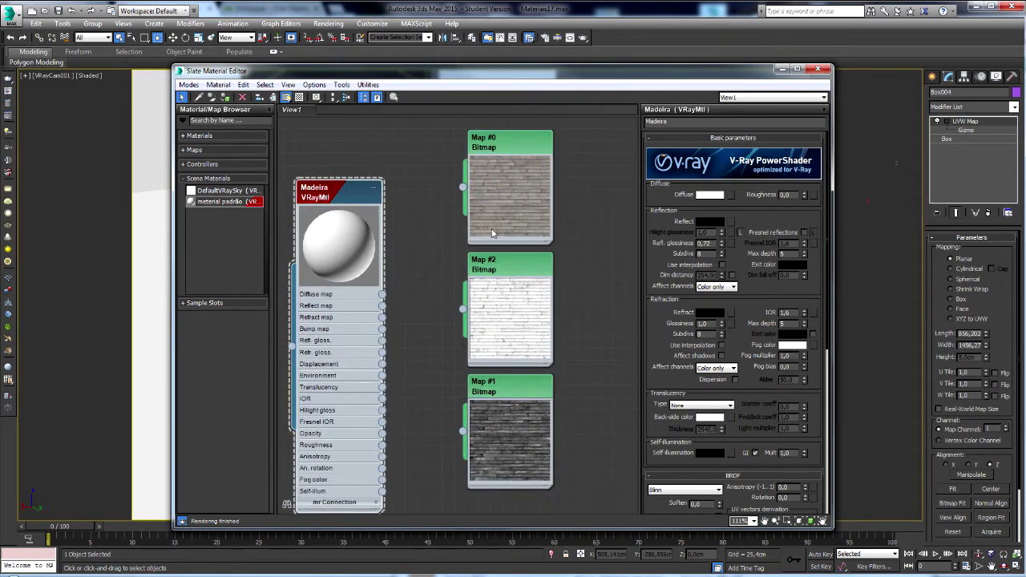
{"action": "middle_click_drag", "start_coordinate": [492, 233], "coordinate": [414, 254]}
Create a test V-Ray VRayMtl node (Material #8), then delete it
{"action": "right_click", "coordinate": [536, 213]}
{"action": "mouse_move", "coordinate": [565, 222]}
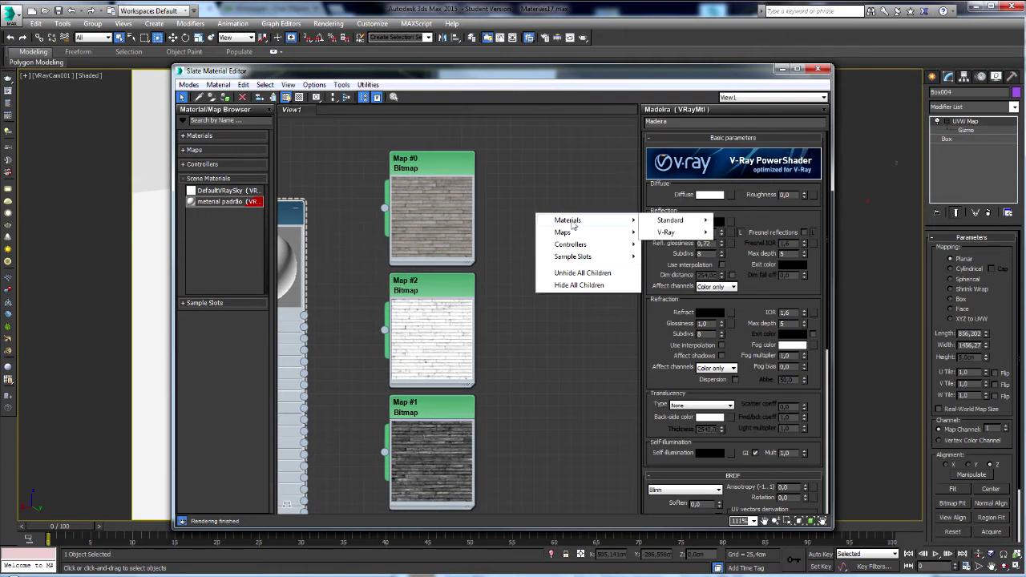
{"action": "mouse_move", "coordinate": [662, 233]}
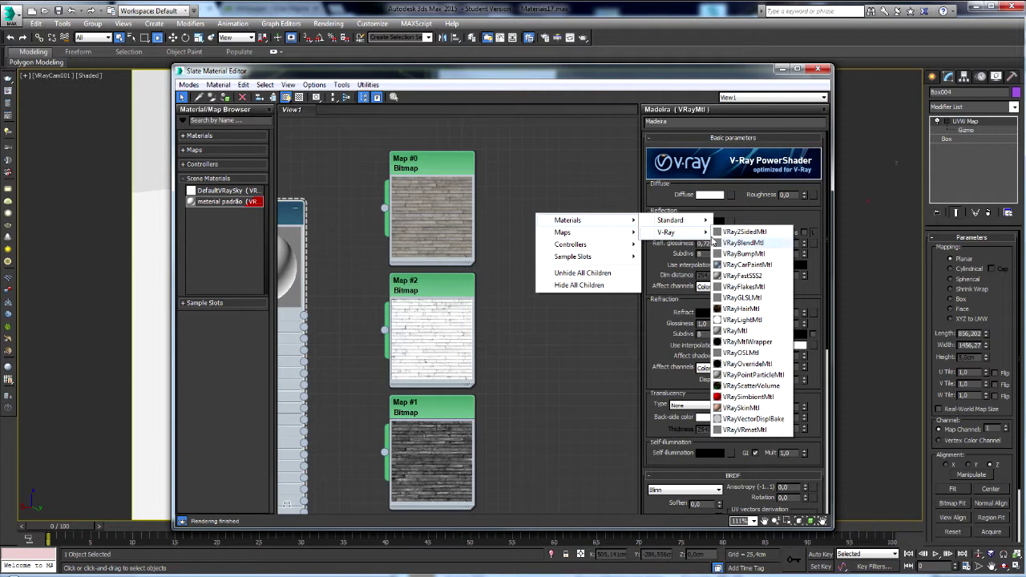
{"action": "left_click", "coordinate": [734, 330]}
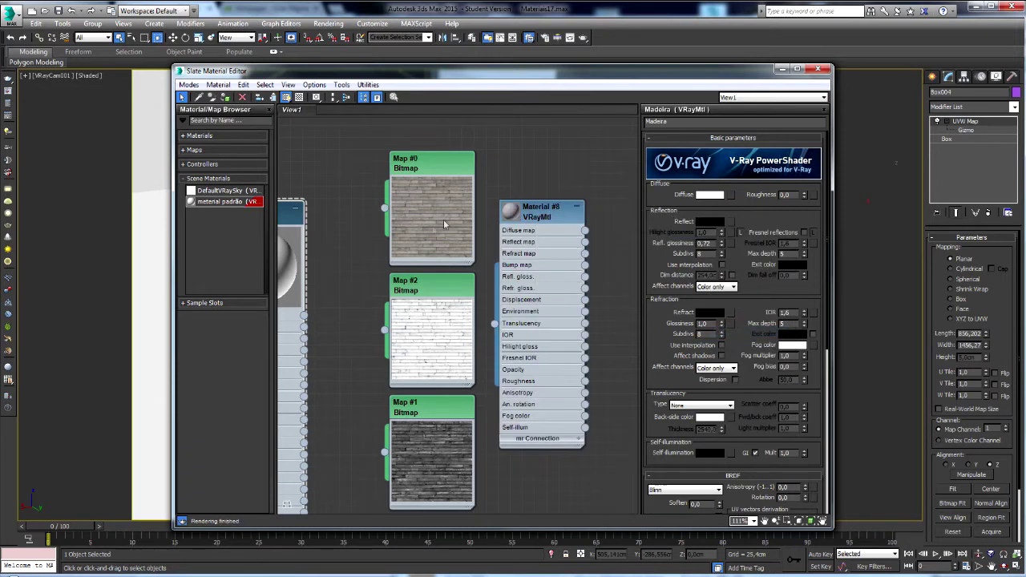
{"action": "middle_click_drag", "start_coordinate": [443, 219], "coordinate": [510, 215]}
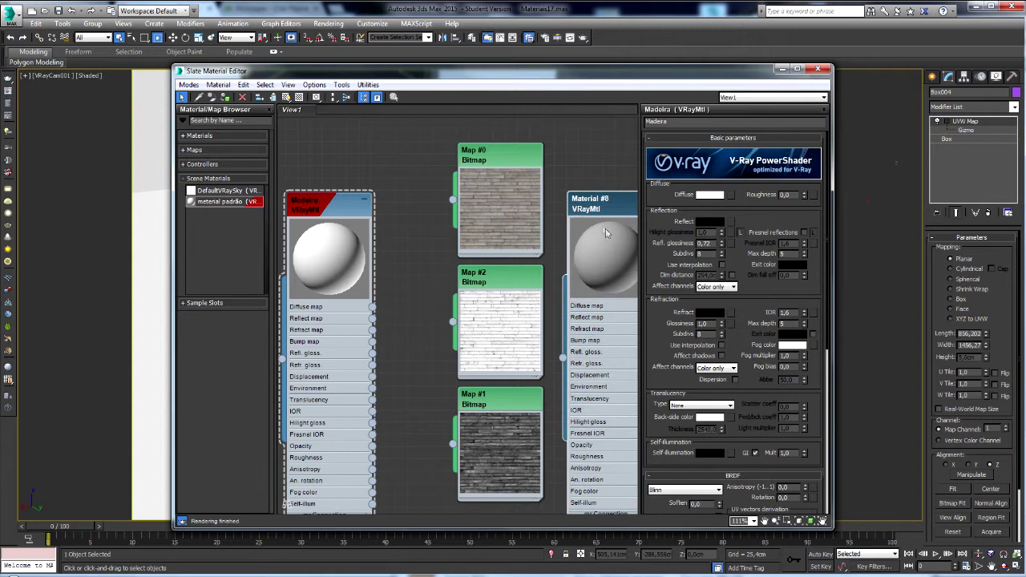
{"action": "left_click_drag", "start_coordinate": [592, 203], "coordinate": [580, 205]}
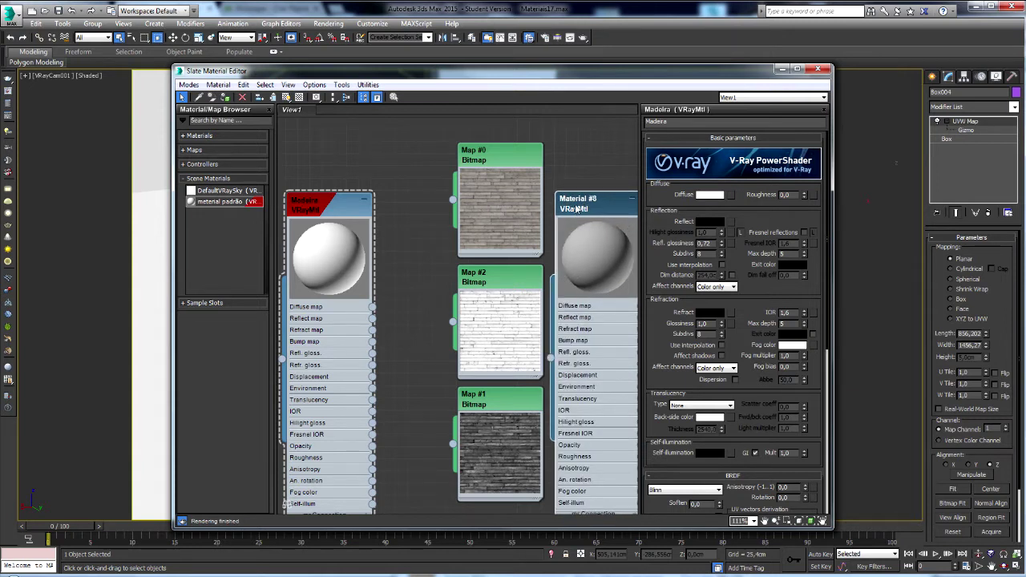
{"action": "key", "text": "Delete"}
Select the Madeira material, copy its name, and open its Diffuse colour selector
{"action": "middle_click_drag", "start_coordinate": [349, 216], "coordinate": [366, 215]}
{"action": "left_click", "coordinate": [351, 207]}
{"action": "left_click_drag", "start_coordinate": [759, 125], "coordinate": [609, 125]}
{"action": "key", "text": "ctrl+c"}
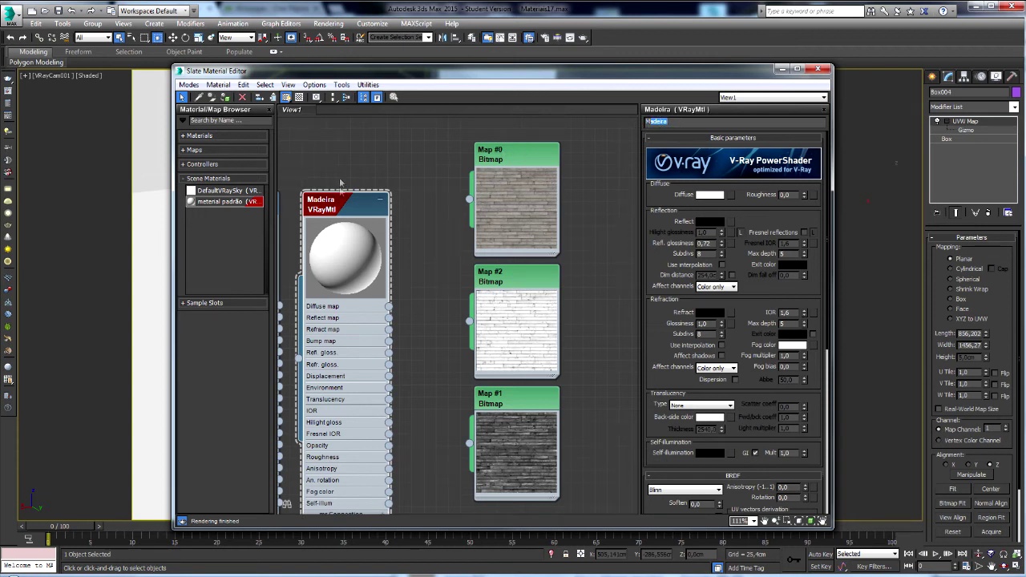
{"action": "left_click", "coordinate": [340, 201]}
{"action": "middle_click_drag", "start_coordinate": [365, 203], "coordinate": [425, 184]}
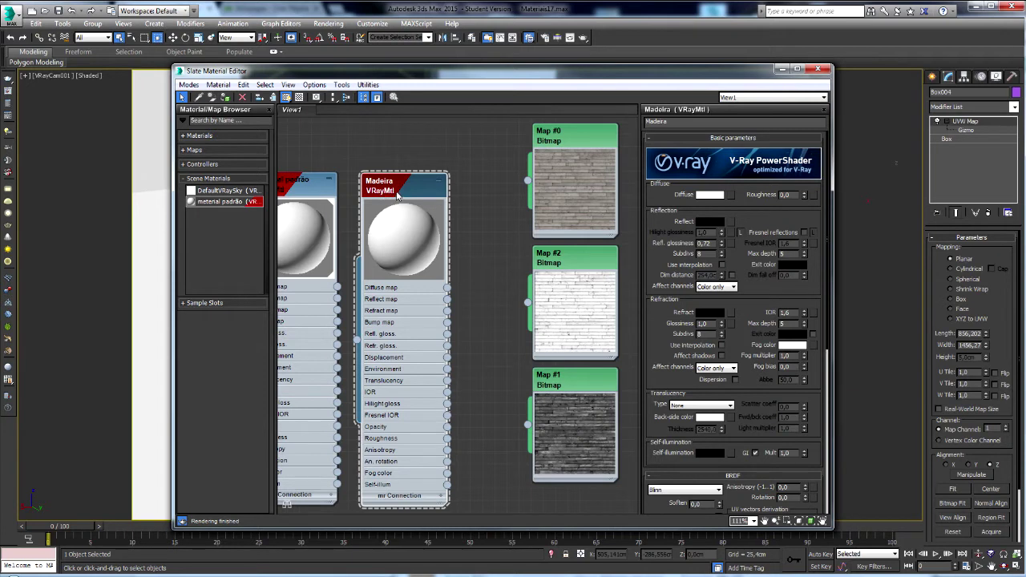
{"action": "left_click", "coordinate": [709, 195]}
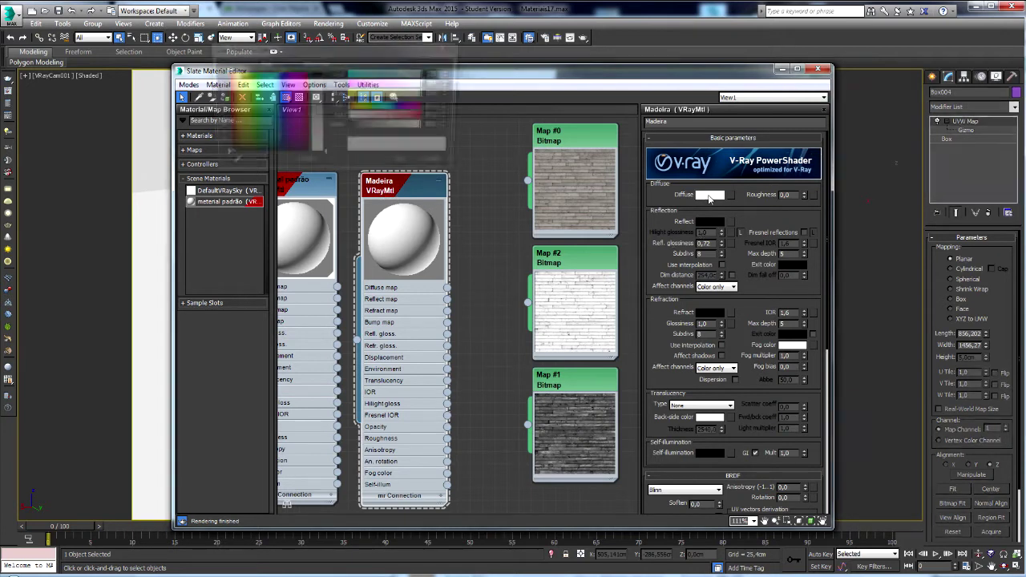
Try a blue Diffuse colour on Madeira, then cancel to keep it white
{"action": "left_click_drag", "start_coordinate": [334, 58], "coordinate": [442, 139]}
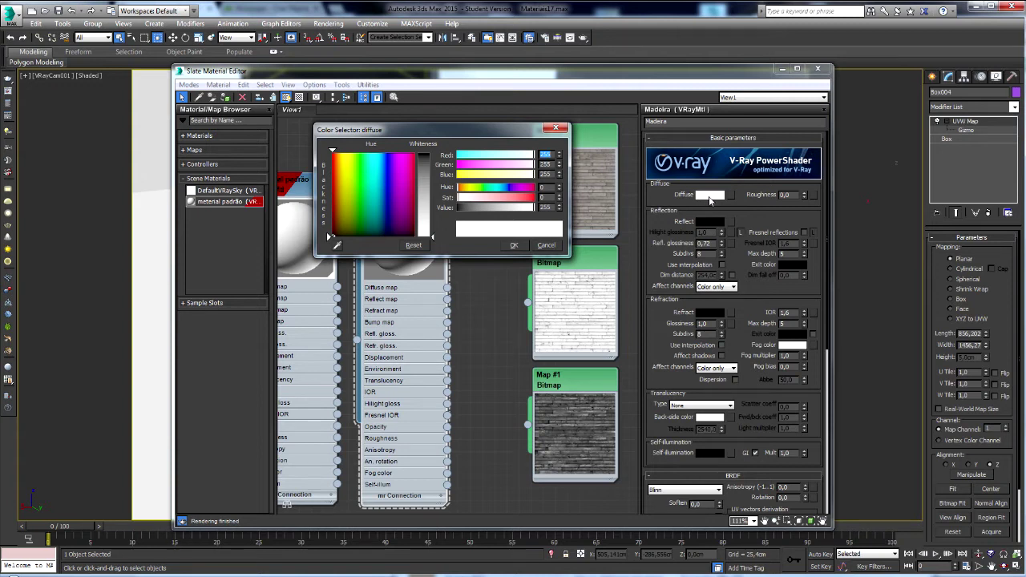
{"action": "left_click_drag", "start_coordinate": [390, 179], "coordinate": [387, 158]}
{"action": "left_click", "coordinate": [423, 155]}
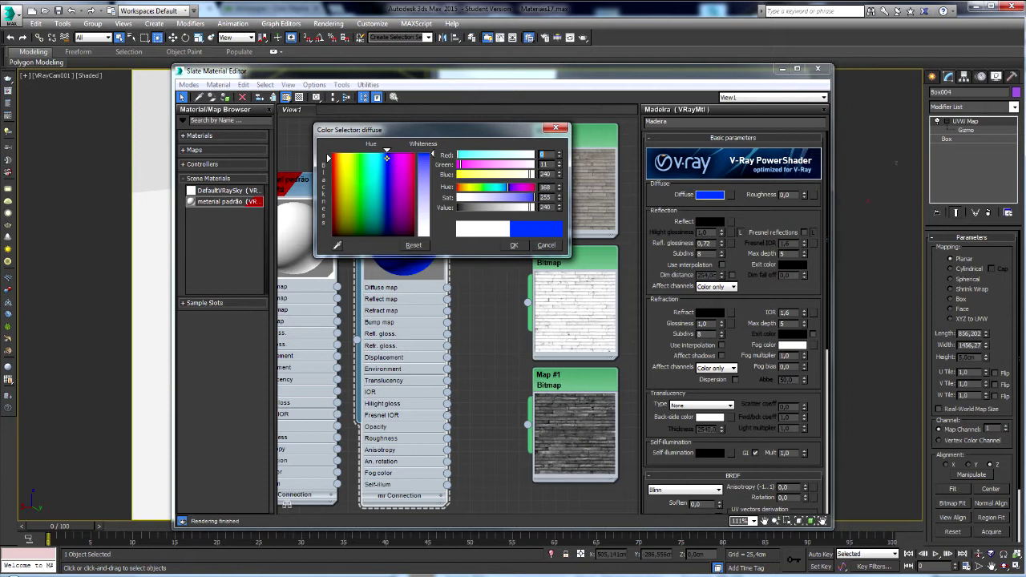
{"action": "left_click", "coordinate": [731, 196]}
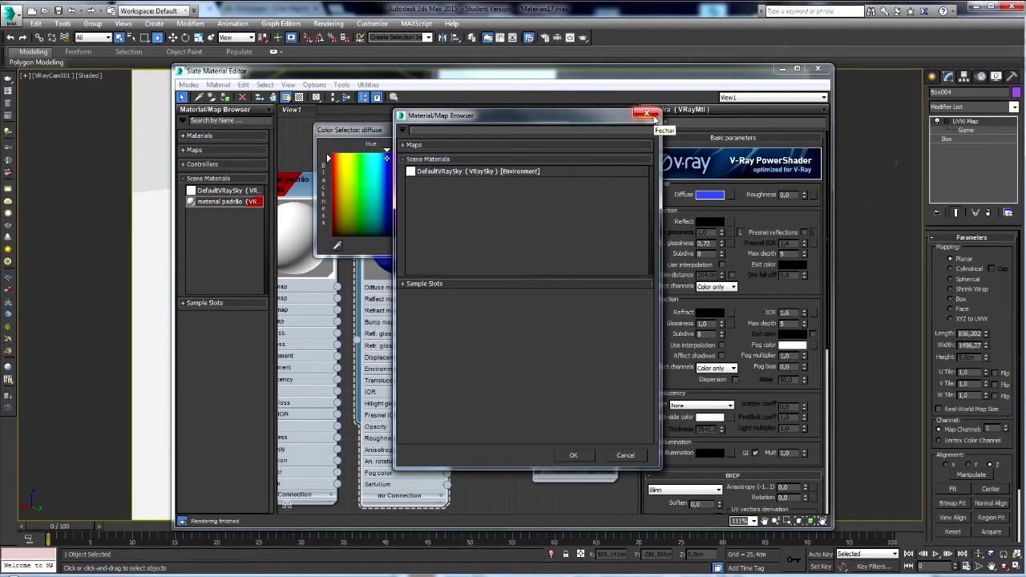
{"action": "left_click", "coordinate": [646, 113]}
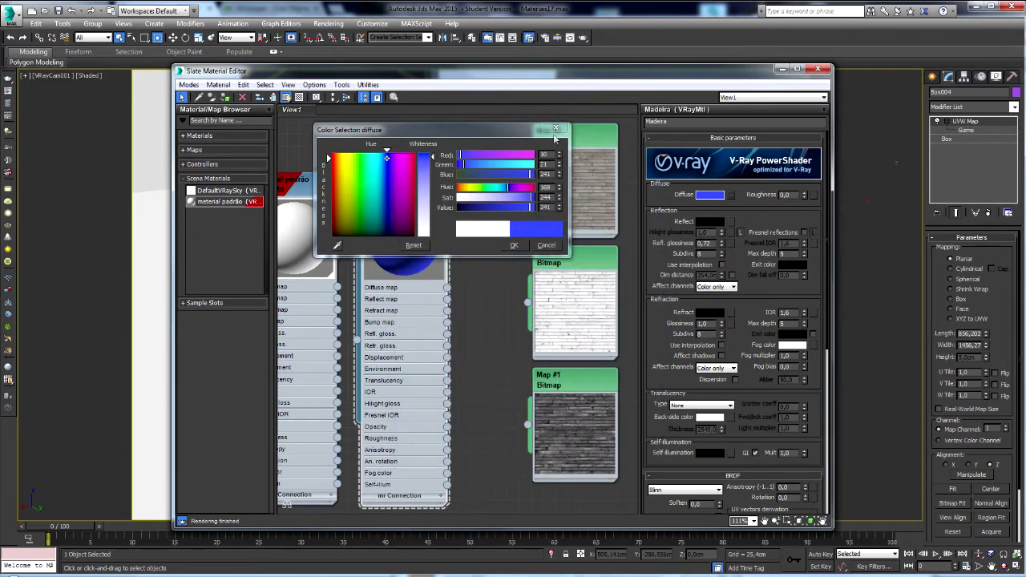
{"action": "left_click", "coordinate": [546, 244]}
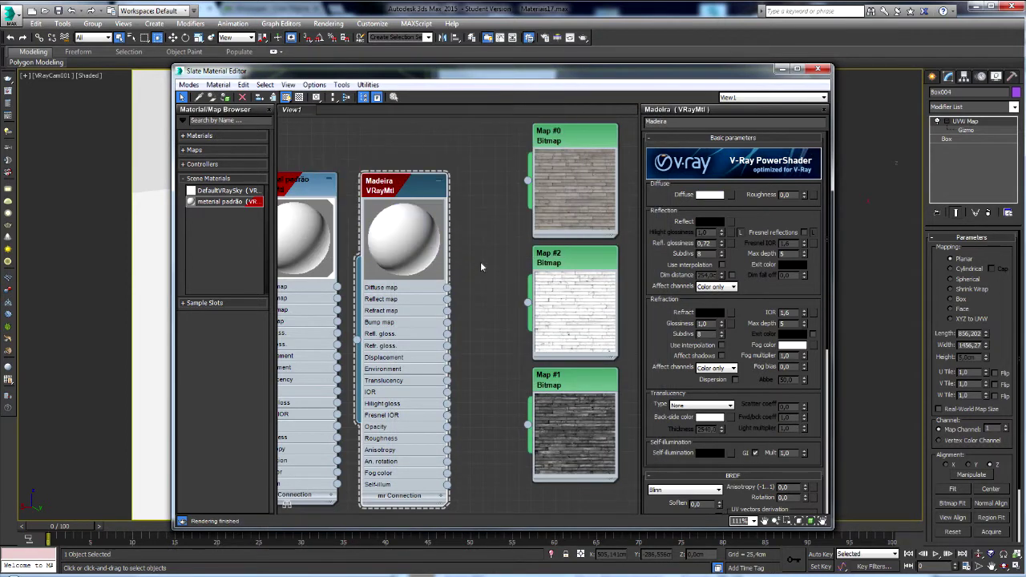
{"action": "scroll", "coordinate": [485, 259], "scroll_direction": "up", "scroll_amount": 2}
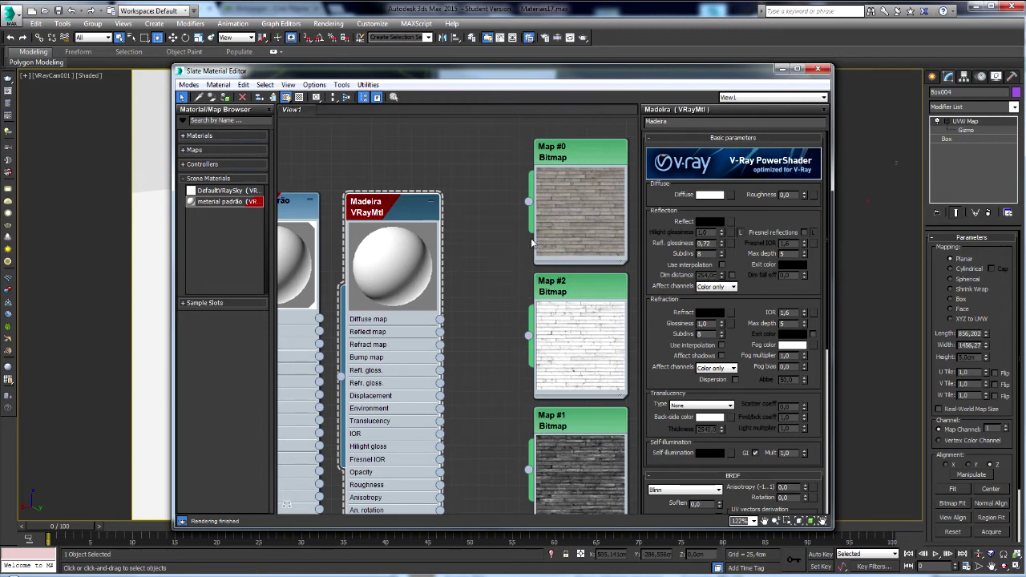
Wire the Map #0 wood bitmap into Madeira's Diffuse map and tidy the nodes
{"action": "left_click_drag", "start_coordinate": [548, 159], "coordinate": [479, 160]}
{"action": "scroll", "coordinate": [495, 189], "scroll_direction": "up", "scroll_amount": 5}
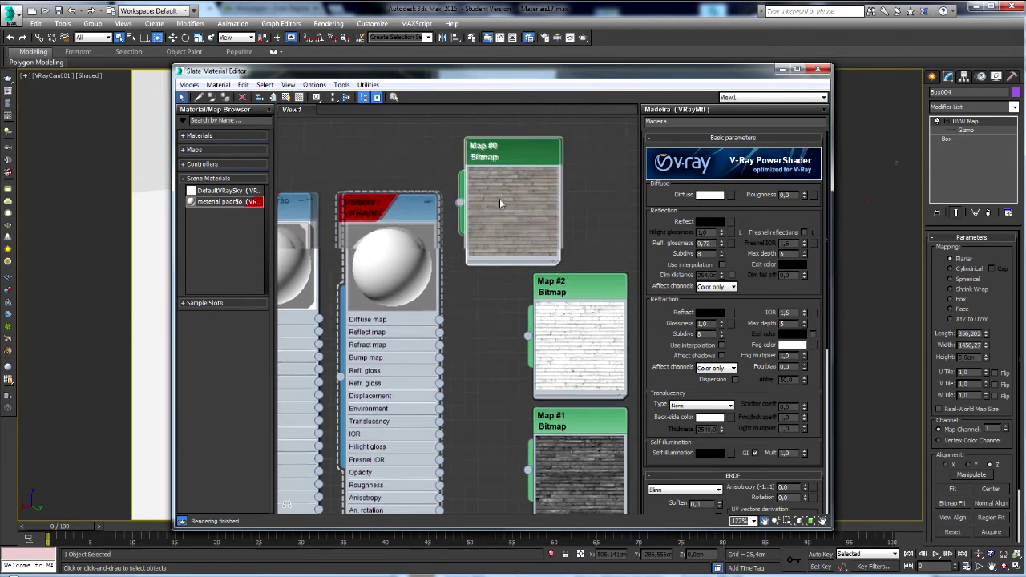
{"action": "scroll", "coordinate": [503, 218], "scroll_direction": "up", "scroll_amount": 1}
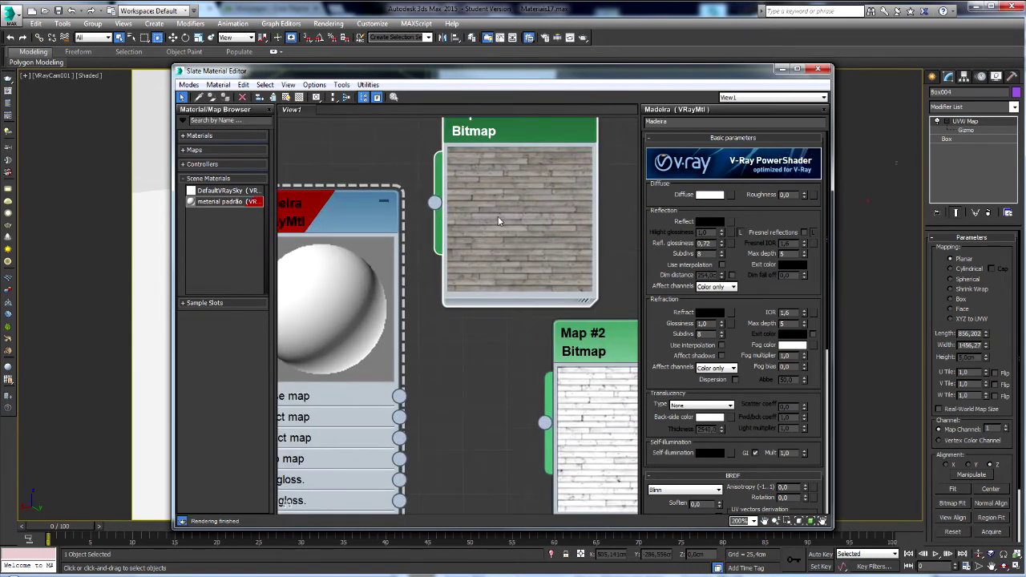
{"action": "scroll", "coordinate": [501, 213], "scroll_direction": "down", "scroll_amount": 2}
{"action": "left_click_drag", "start_coordinate": [446, 205], "coordinate": [416, 368]}
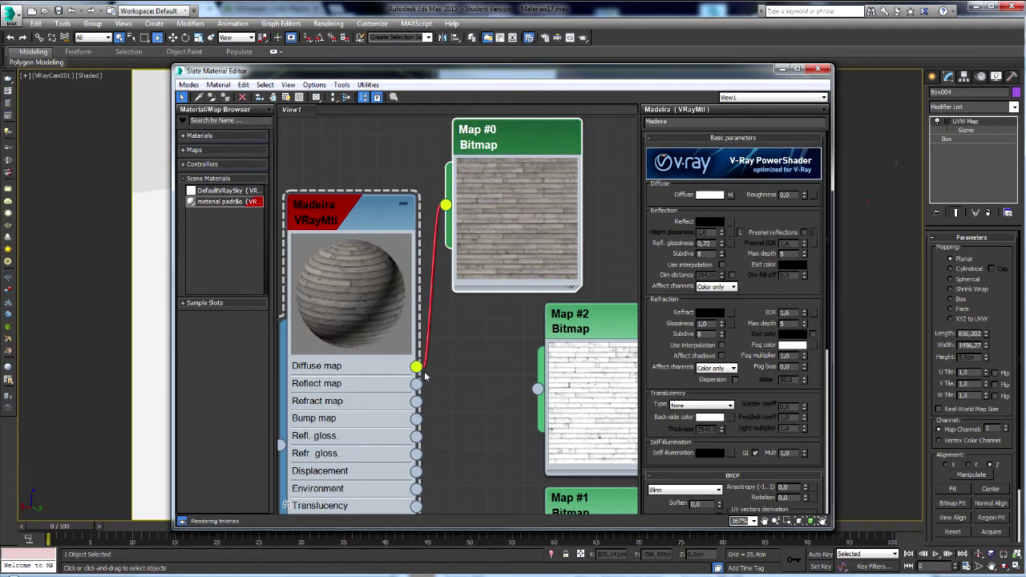
{"action": "middle_click_drag", "start_coordinate": [346, 293], "coordinate": [371, 326]}
{"action": "left_click_drag", "start_coordinate": [523, 180], "coordinate": [545, 196]}
{"action": "middle_click_drag", "start_coordinate": [423, 263], "coordinate": [405, 256]}
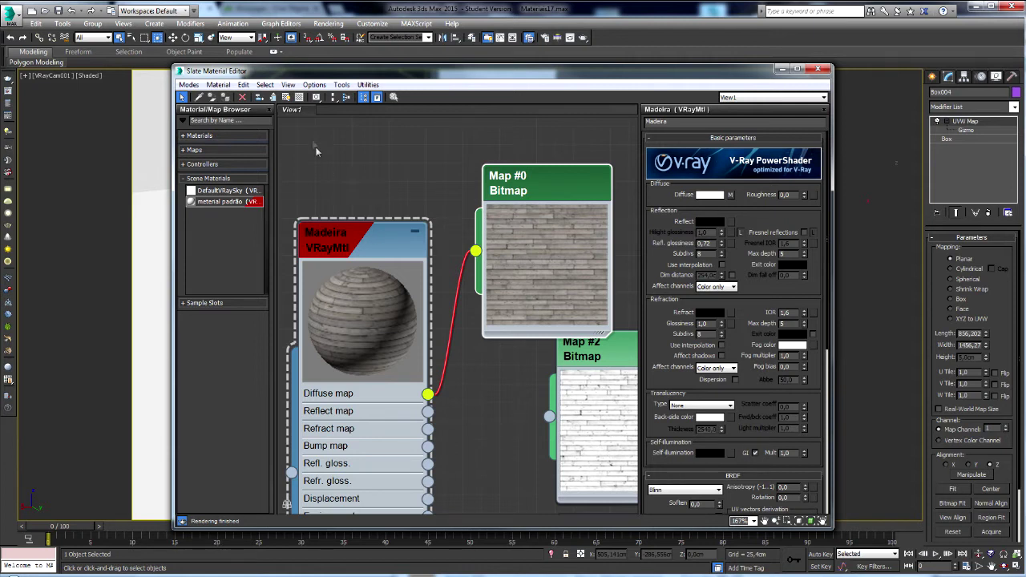
{"action": "left_click_drag", "start_coordinate": [329, 71], "coordinate": [521, 100]}
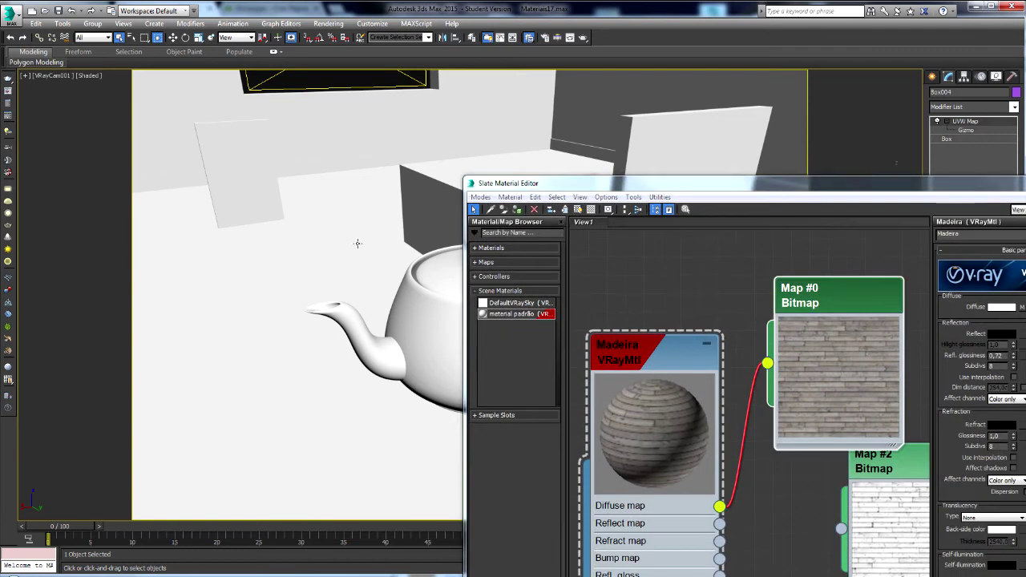
Assign the Madeira wood material to the selected floor and move the editor aside
{"action": "left_click", "coordinate": [517, 210]}
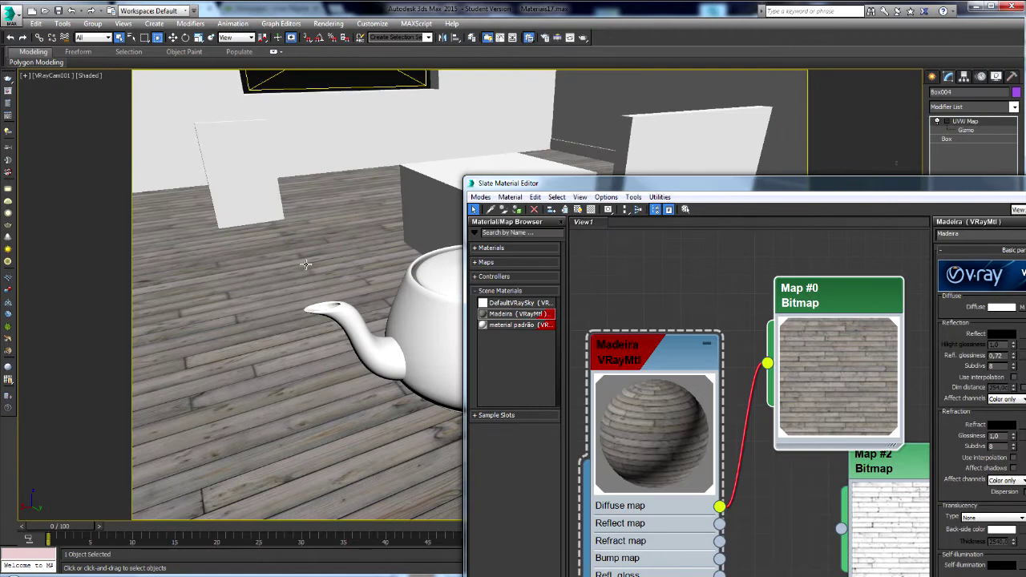
{"action": "left_click_drag", "start_coordinate": [684, 187], "coordinate": [377, 540]}
{"action": "left_click_drag", "start_coordinate": [512, 533], "coordinate": [576, 501]}
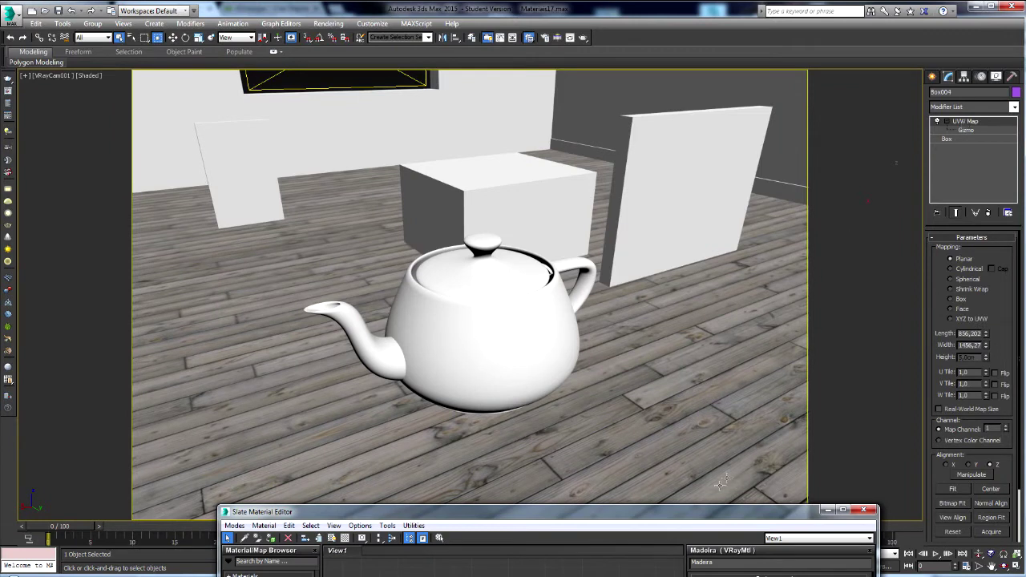
{"action": "left_click_drag", "start_coordinate": [662, 520], "coordinate": [628, 493]}
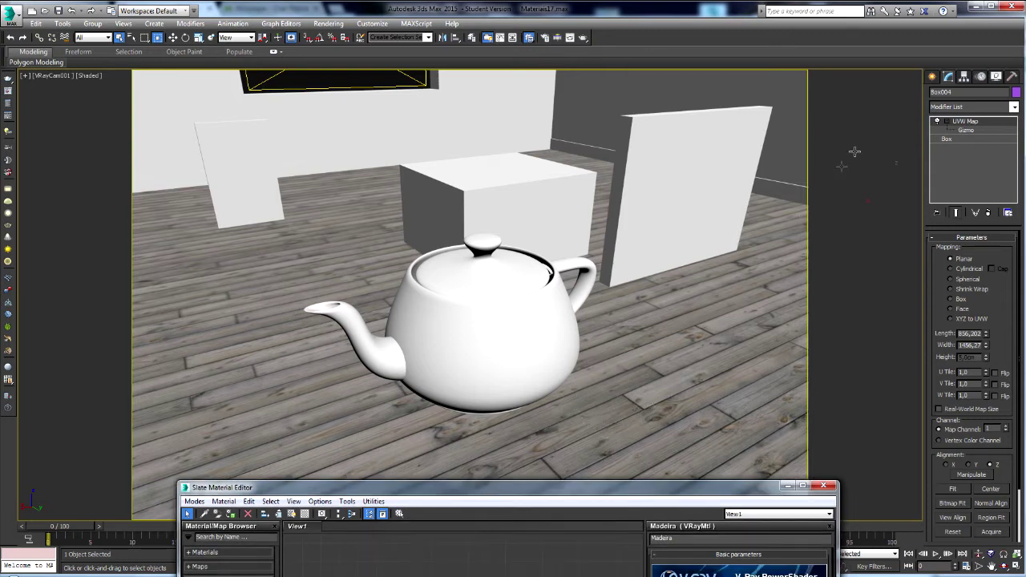
{"action": "left_click_drag", "start_coordinate": [723, 488], "coordinate": [739, 389]}
{"action": "left_click", "coordinate": [785, 230]}
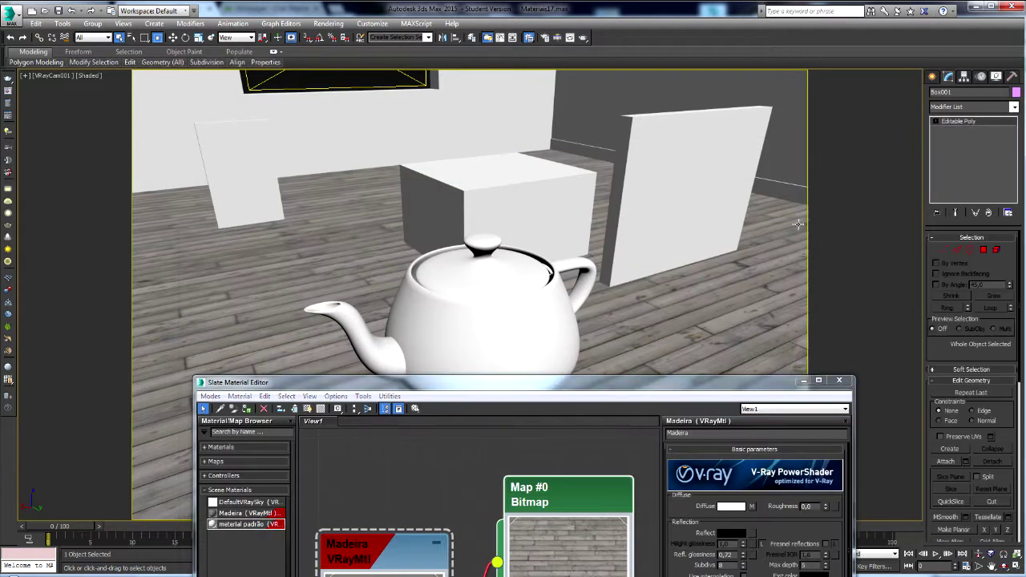
Select the floor box and add a UVW Map modifier to it
{"action": "left_click", "coordinate": [776, 229]}
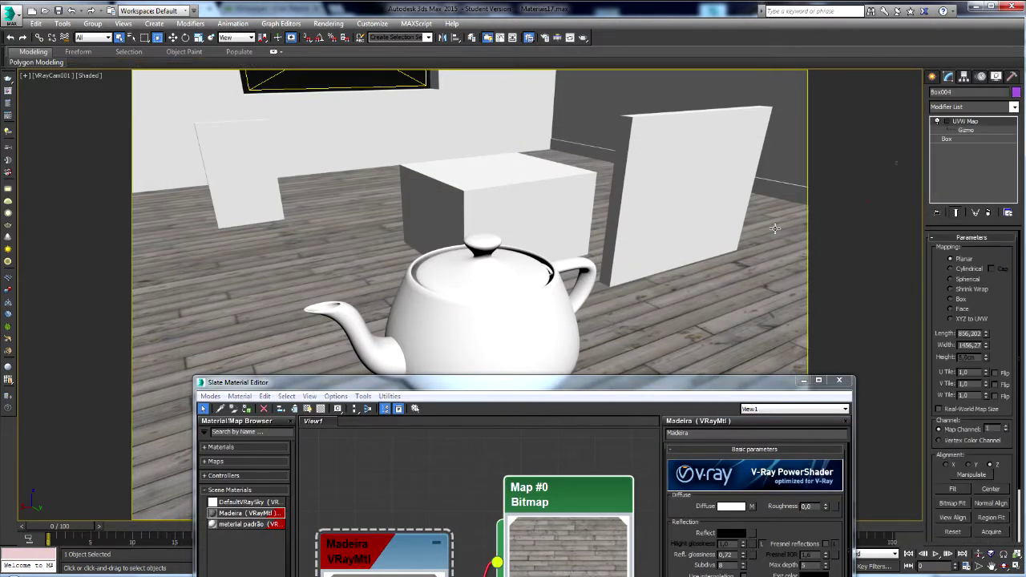
{"action": "left_click", "coordinate": [1014, 107]}
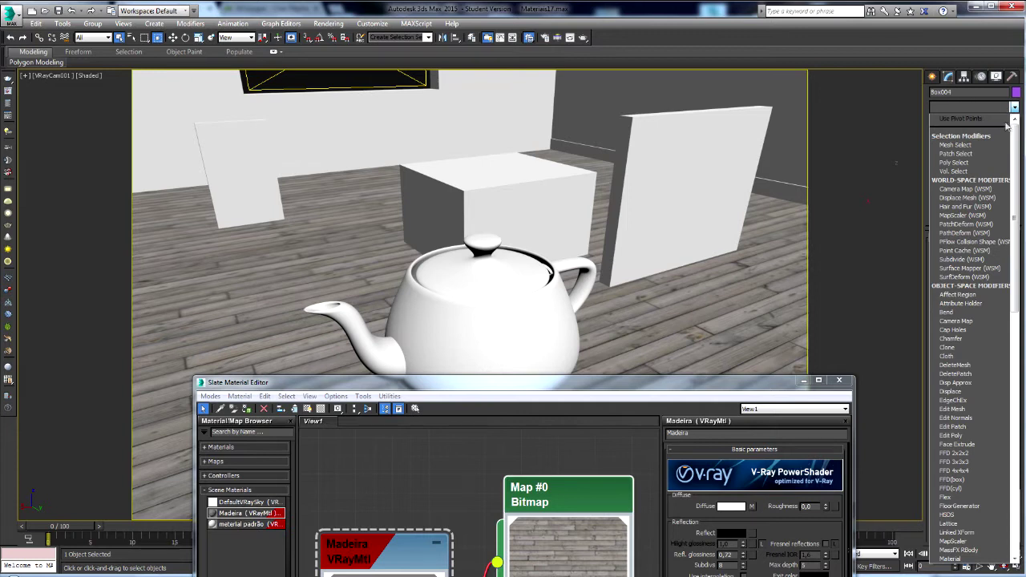
{"action": "left_click_drag", "start_coordinate": [1016, 135], "coordinate": [1016, 380]}
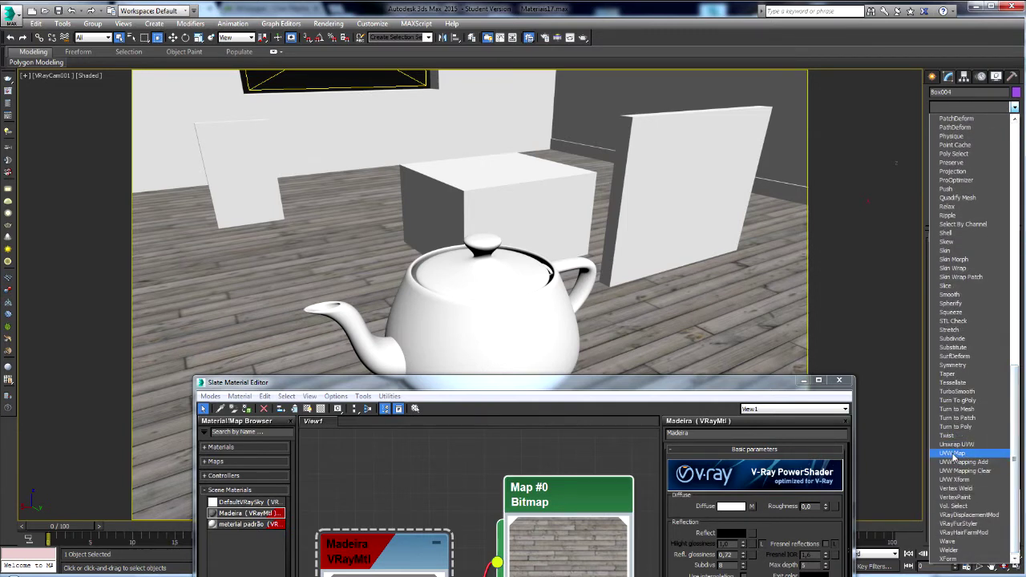
{"action": "left_click", "coordinate": [952, 454]}
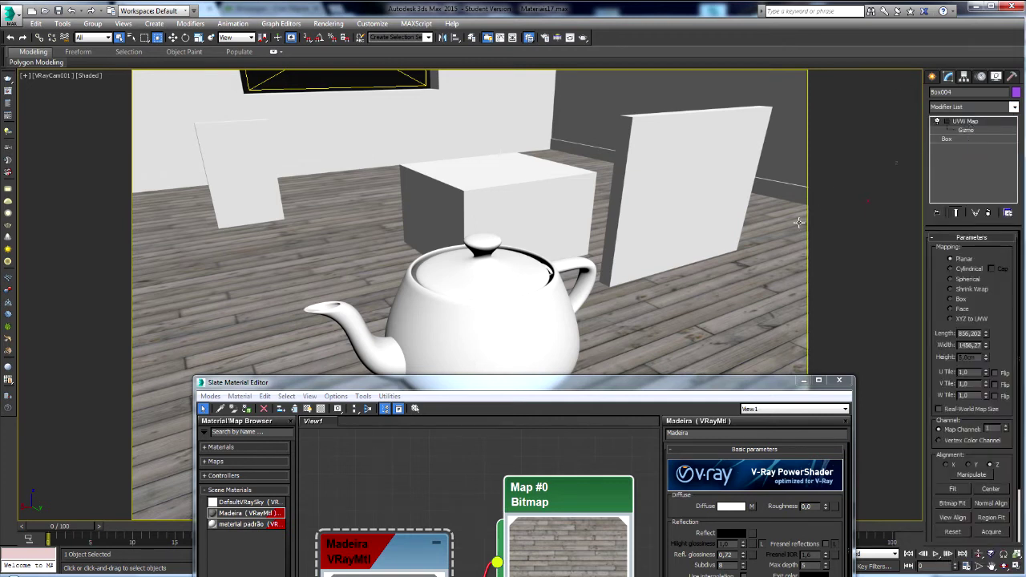
{"action": "left_click_drag", "start_coordinate": [769, 382], "coordinate": [812, 122]}
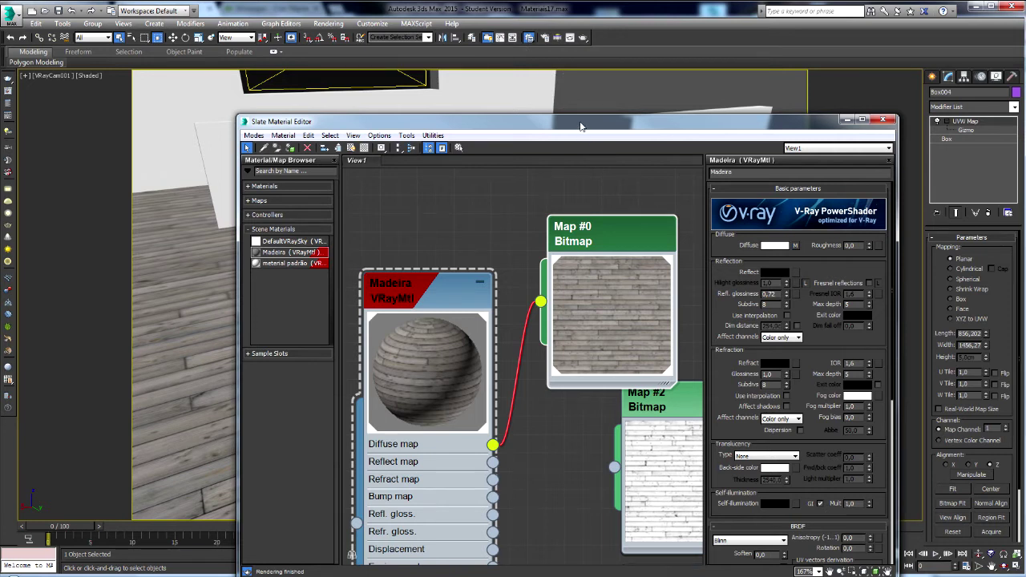
Render the camera view of the teapot room with V-Ray at 1200 x 800
{"action": "left_click_drag", "start_coordinate": [581, 126], "coordinate": [537, 127]}
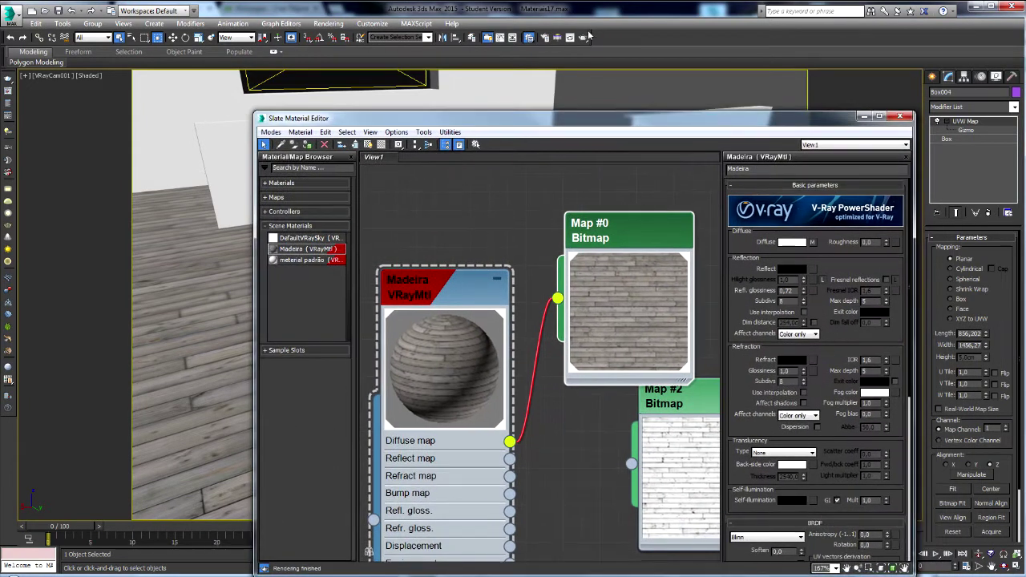
{"action": "left_click", "coordinate": [585, 37]}
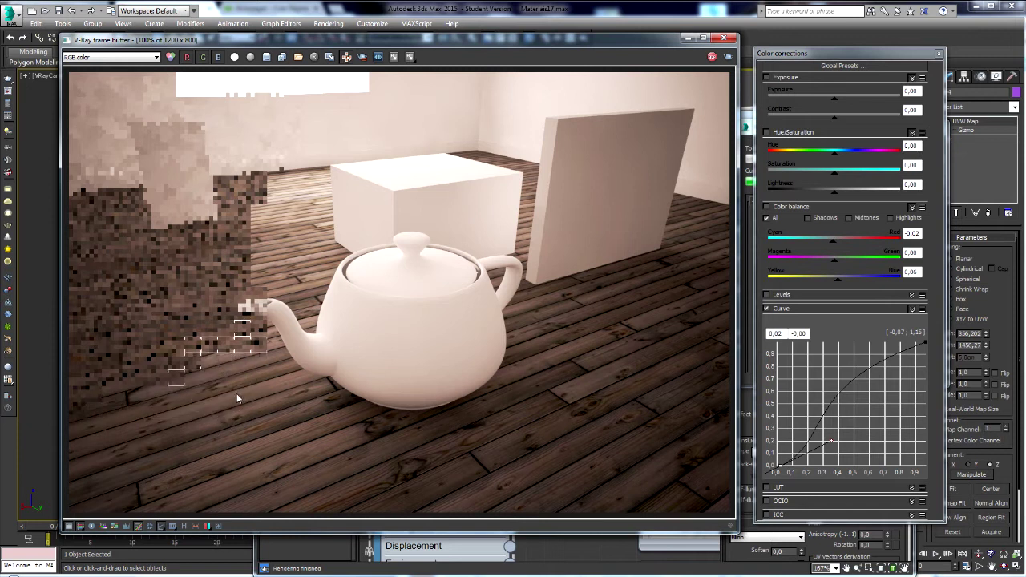
Close the frame buffer and set Madeira's Refl. glossiness to 1,0
{"action": "scroll", "coordinate": [351, 419], "scroll_direction": "up", "scroll_amount": 1}
{"action": "scroll", "coordinate": [401, 385], "scroll_direction": "down", "scroll_amount": 1}
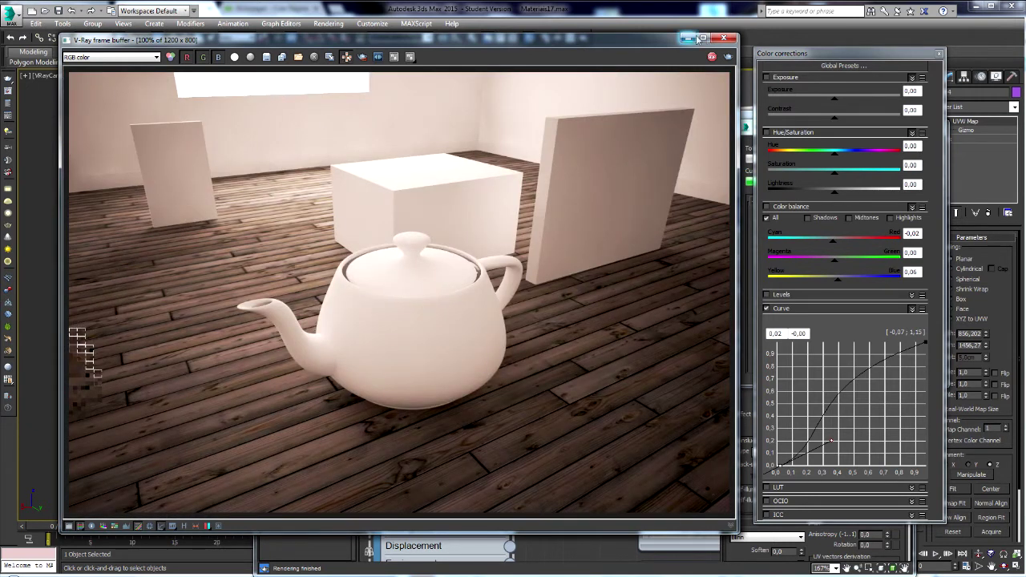
{"action": "left_click", "coordinate": [725, 38]}
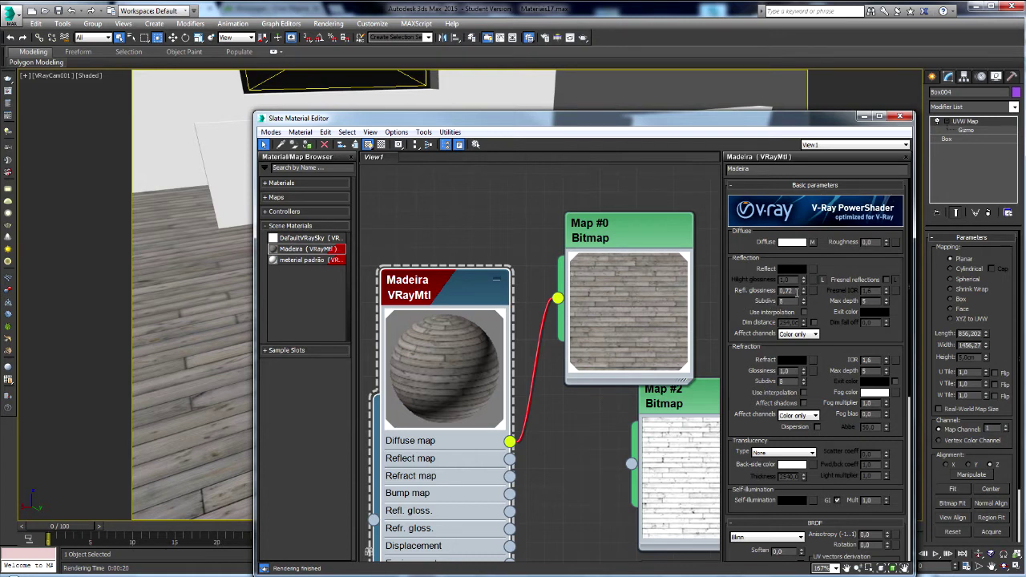
{"action": "type", "text": "1"}
{"action": "key", "text": "Return"}
{"action": "left_click", "coordinate": [771, 277]}
Render the scene again, stop the progressive render, and close the frame buffer
{"action": "left_click", "coordinate": [587, 37]}
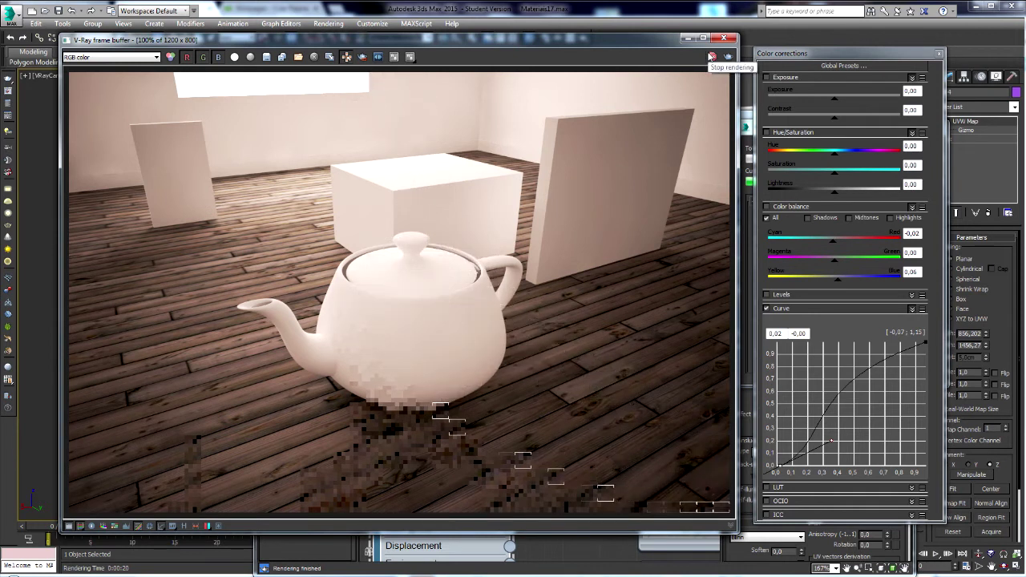
{"action": "left_click", "coordinate": [709, 56]}
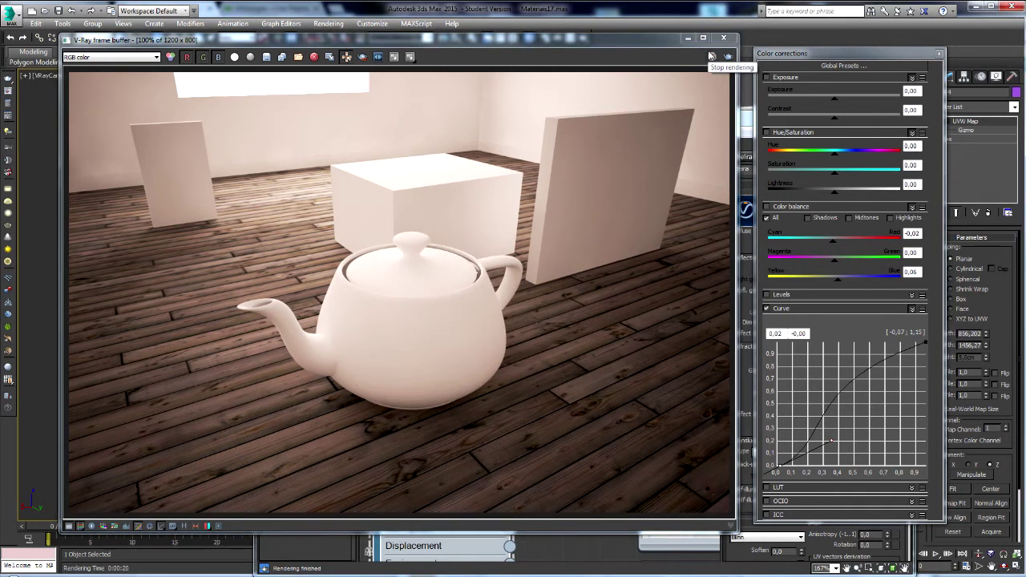
{"action": "left_click", "coordinate": [723, 37]}
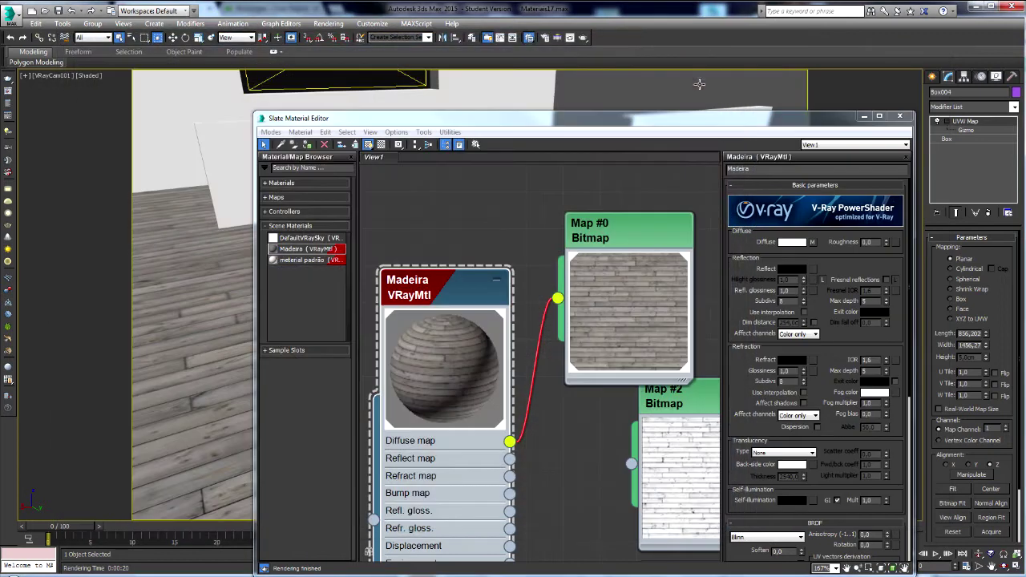
Uncheck Show calc. phase under the GI tab's Irradiance map and enable the checkered preview background
{"action": "left_click", "coordinate": [545, 37]}
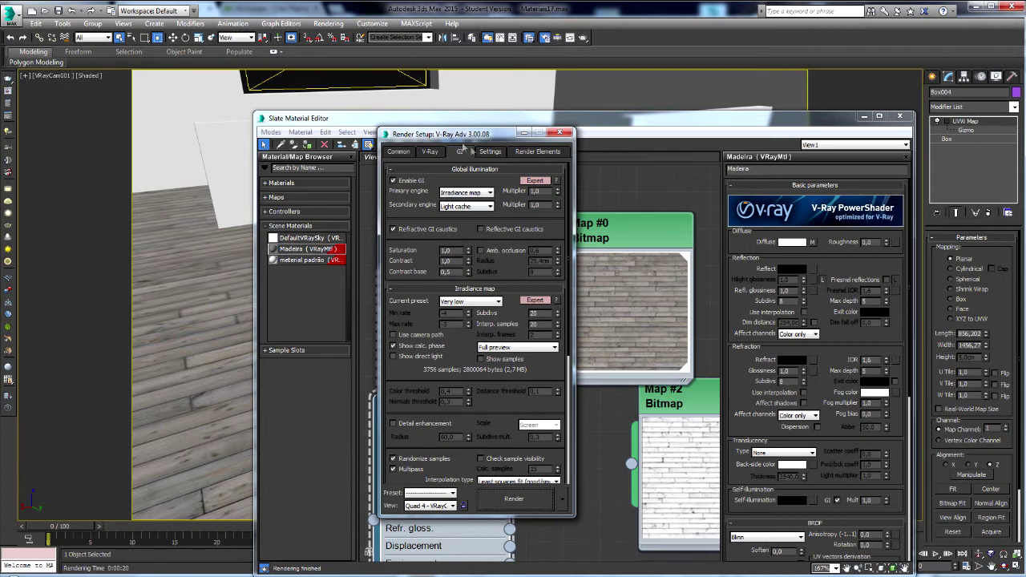
{"action": "scroll", "coordinate": [489, 276], "scroll_direction": "down", "scroll_amount": 1}
{"action": "scroll", "coordinate": [492, 292], "scroll_direction": "up", "scroll_amount": 1}
{"action": "scroll", "coordinate": [541, 366], "scroll_direction": "down", "scroll_amount": 2}
{"action": "left_click", "coordinate": [433, 317]}
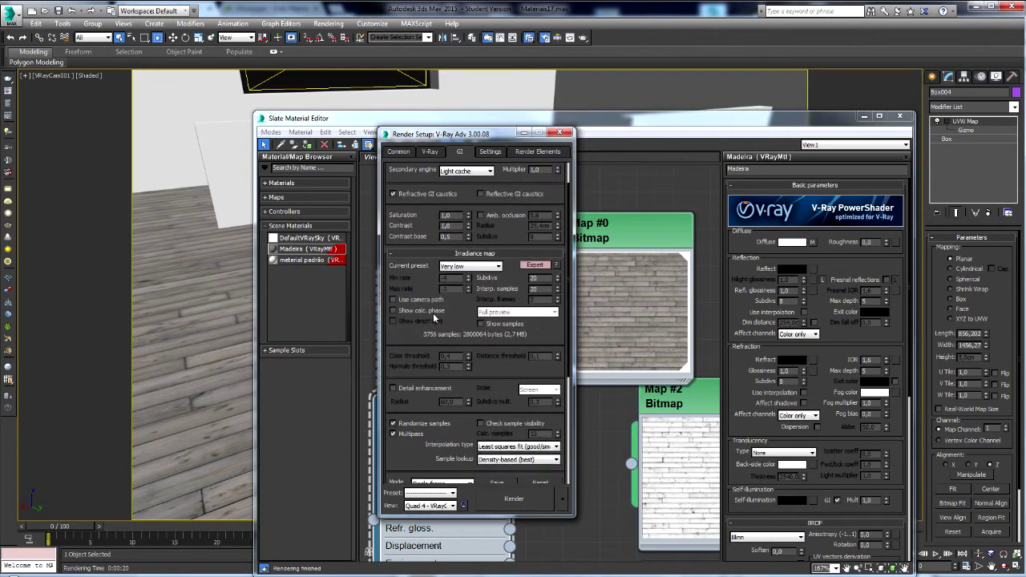
{"action": "left_click", "coordinate": [565, 133]}
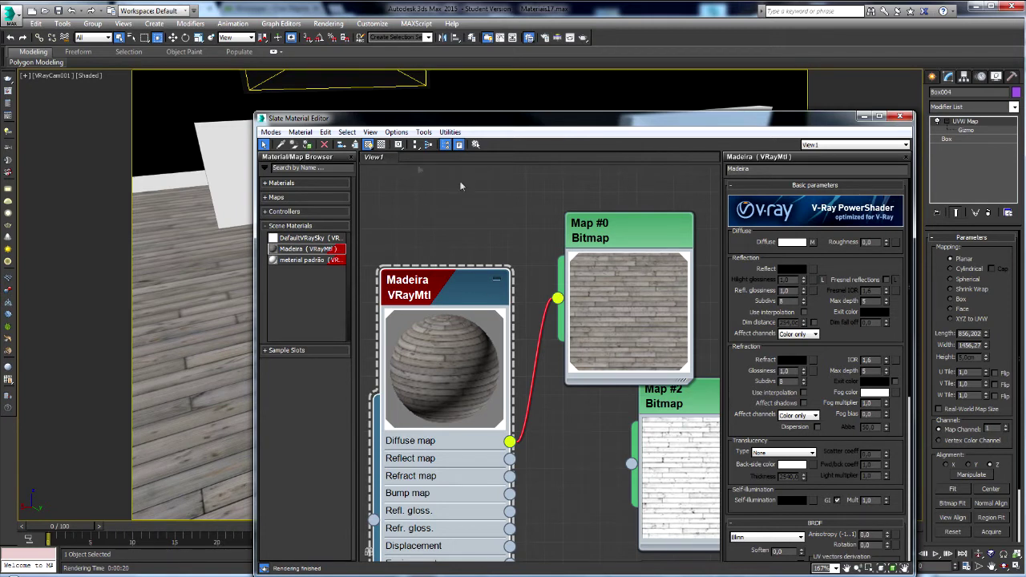
{"action": "left_click", "coordinate": [382, 146]}
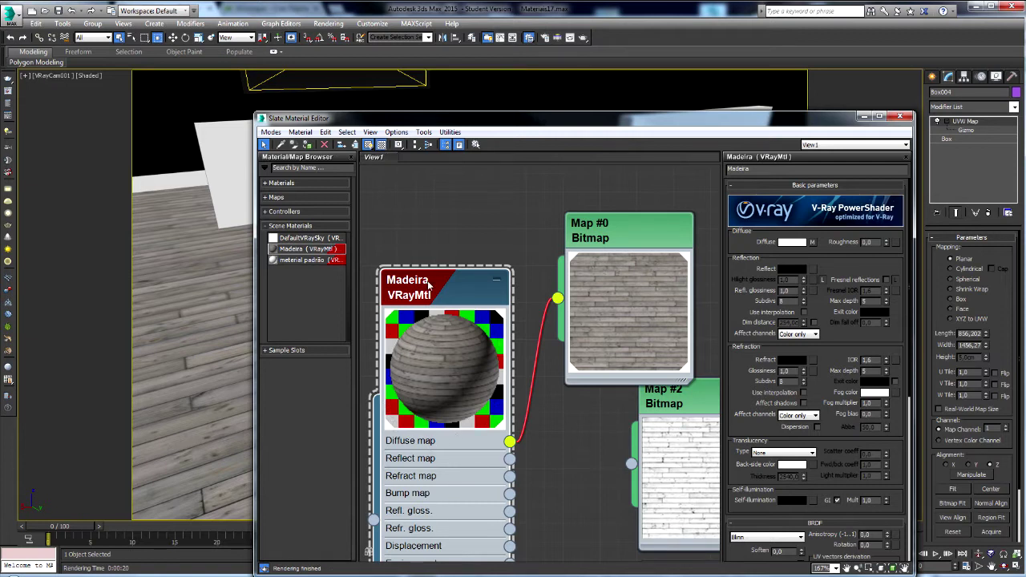
Move the Madeira node upward in the Slate view to expose more of its slots
{"action": "left_click_drag", "start_coordinate": [428, 285], "coordinate": [431, 249]}
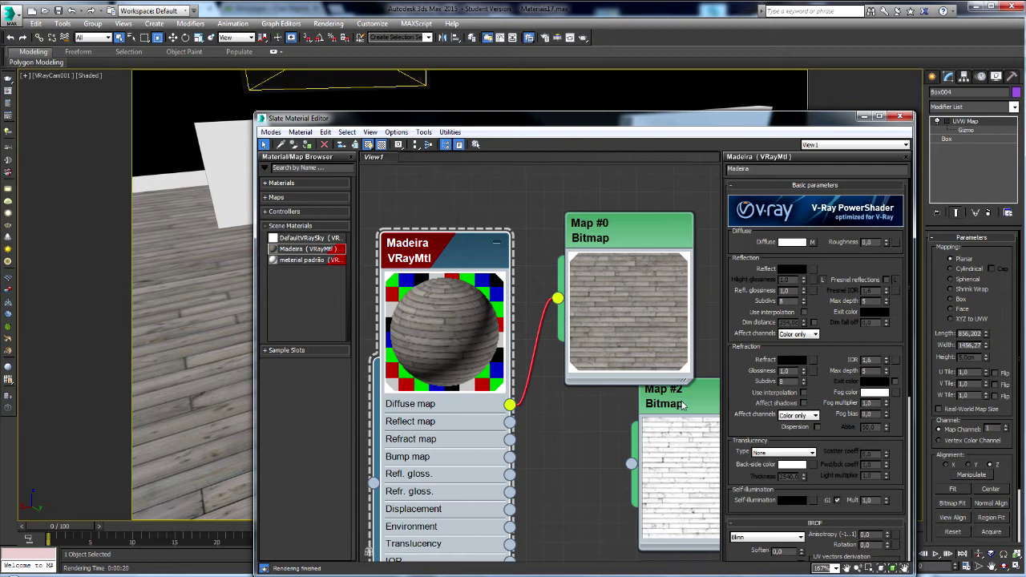
Set the Madeira material's Reflect colour to a mid grey and bring back the last render
{"action": "left_click", "coordinate": [790, 269]}
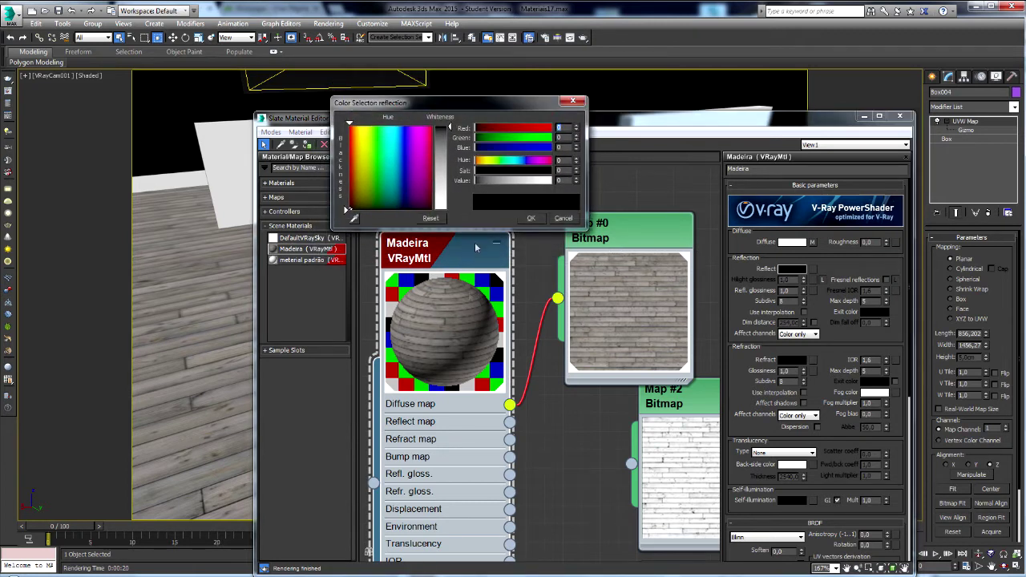
{"action": "left_click_drag", "start_coordinate": [452, 131], "coordinate": [450, 210]}
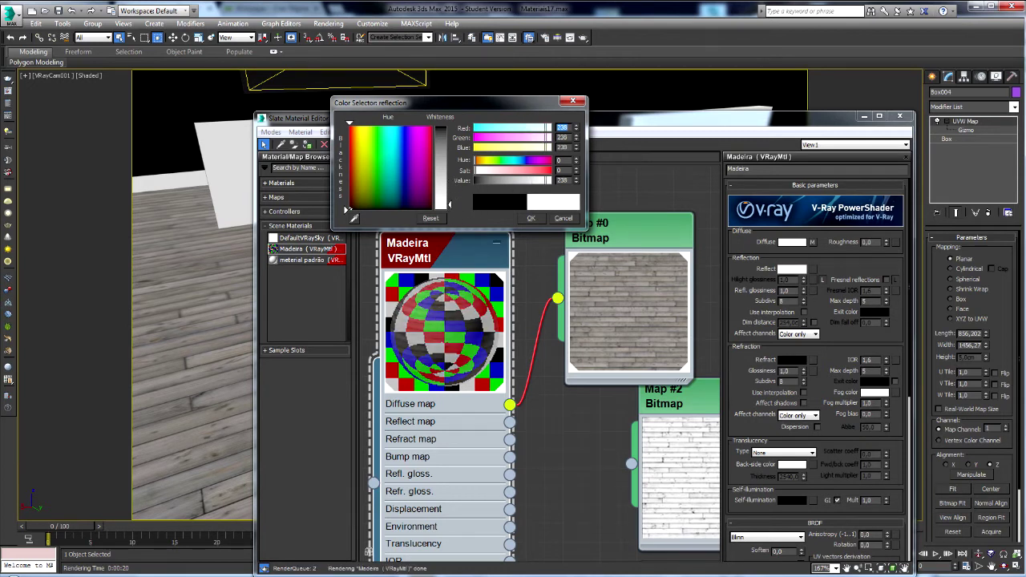
{"action": "left_click_drag", "start_coordinate": [451, 215], "coordinate": [450, 147]}
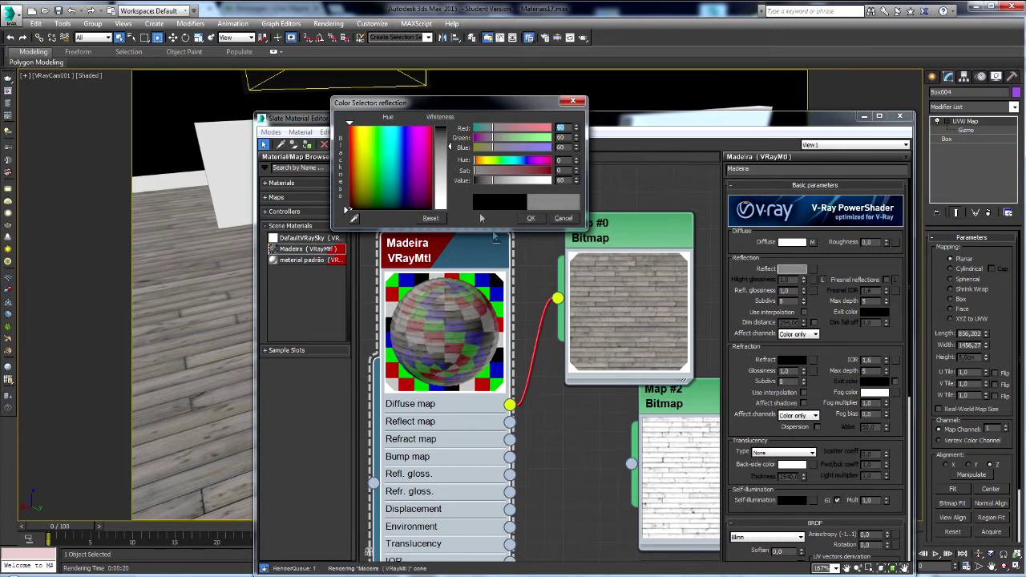
{"action": "left_click", "coordinate": [531, 219]}
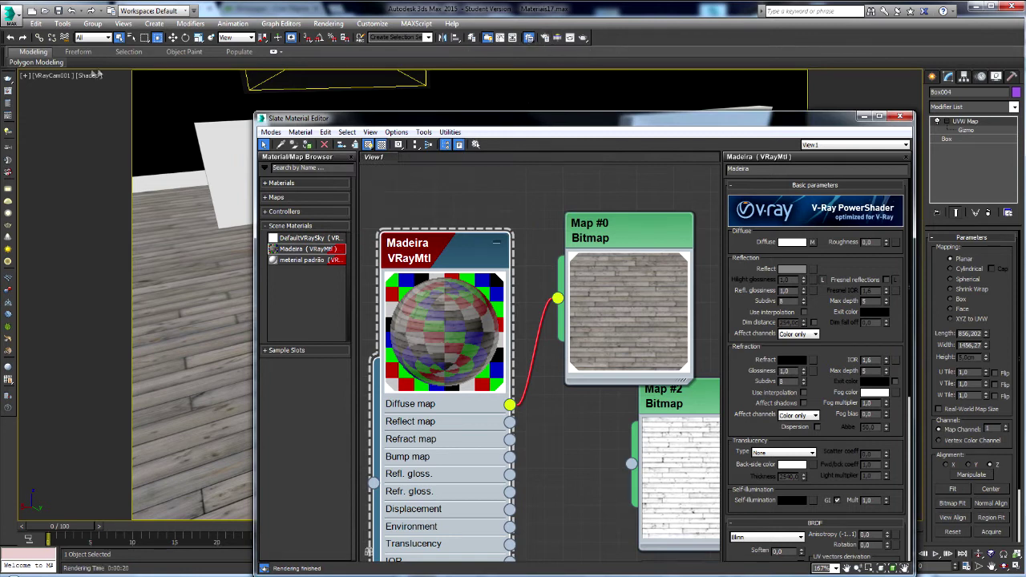
{"action": "left_click", "coordinate": [8, 93]}
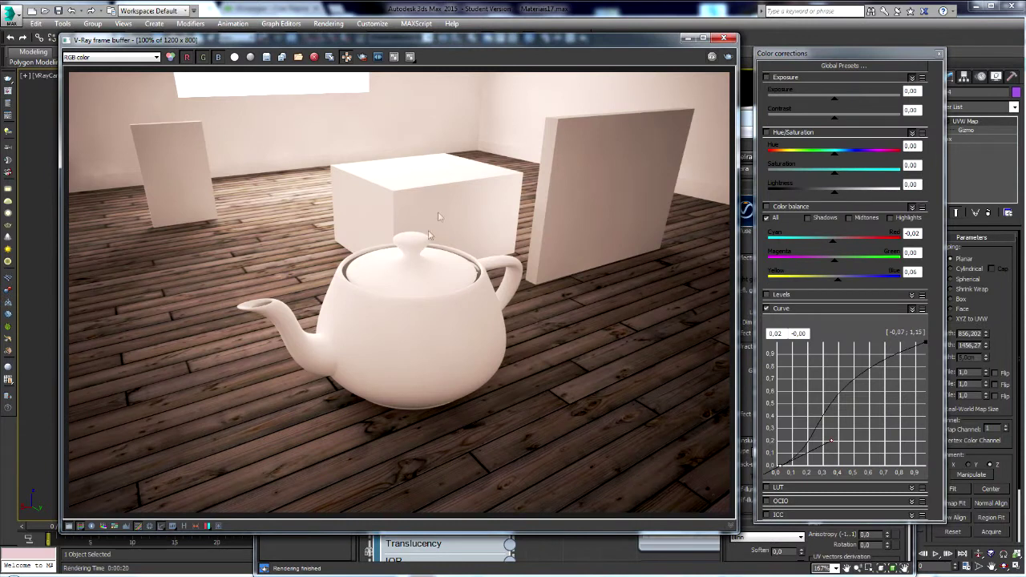
Re-render a frame buffer region covering the floor left of the teapot with Render last
{"action": "left_click_drag", "start_coordinate": [243, 41], "coordinate": [275, 54]}
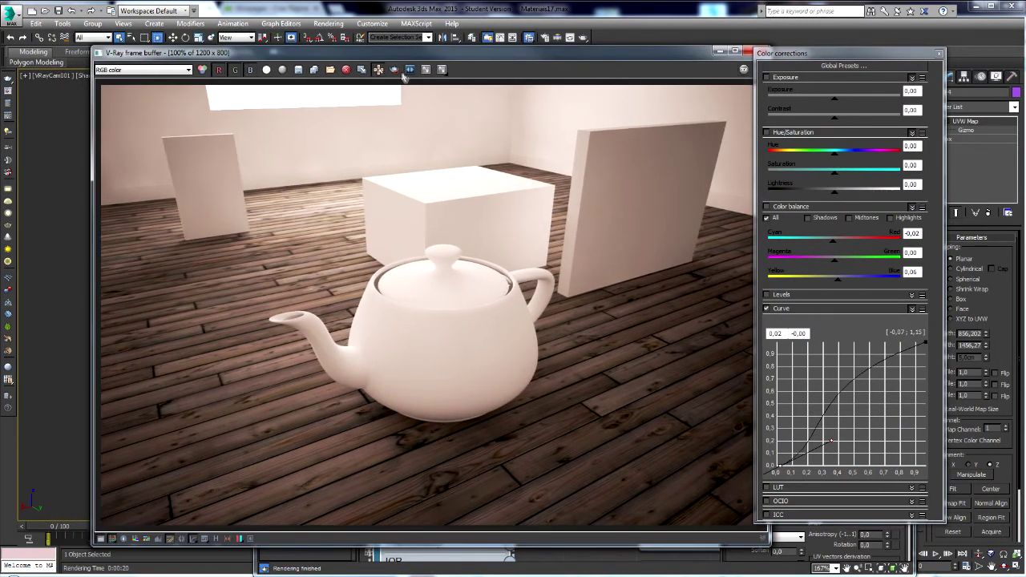
{"action": "left_click", "coordinate": [394, 70]}
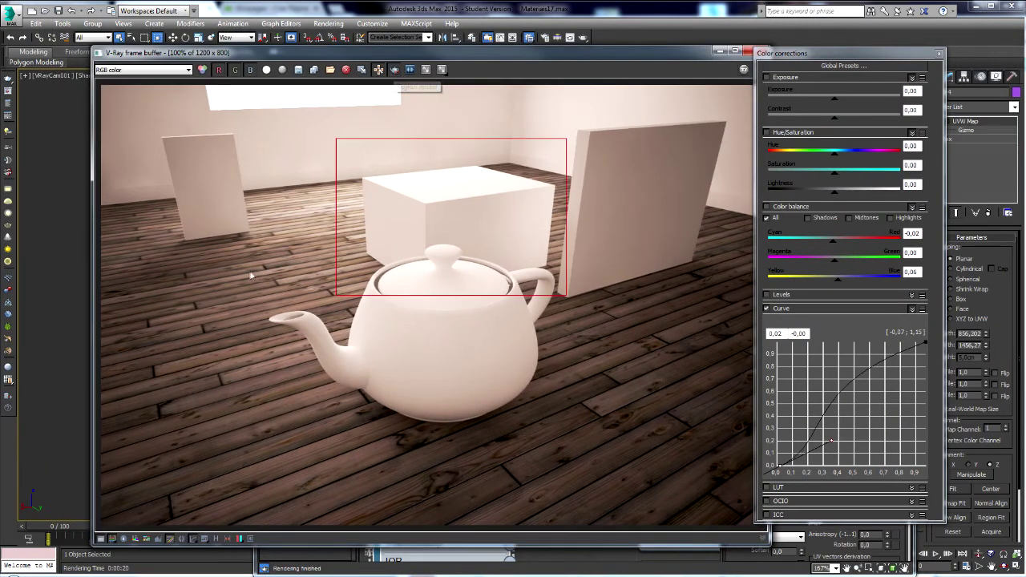
{"action": "left_click_drag", "start_coordinate": [203, 211], "coordinate": [365, 446]}
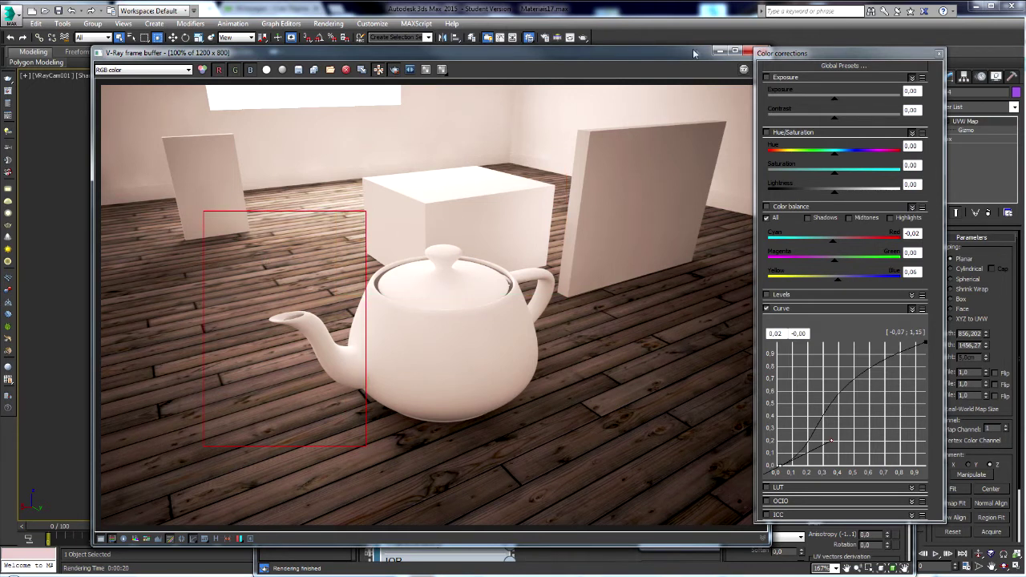
{"action": "left_click_drag", "start_coordinate": [701, 57], "coordinate": [661, 59]}
{"action": "left_click", "coordinate": [720, 72]}
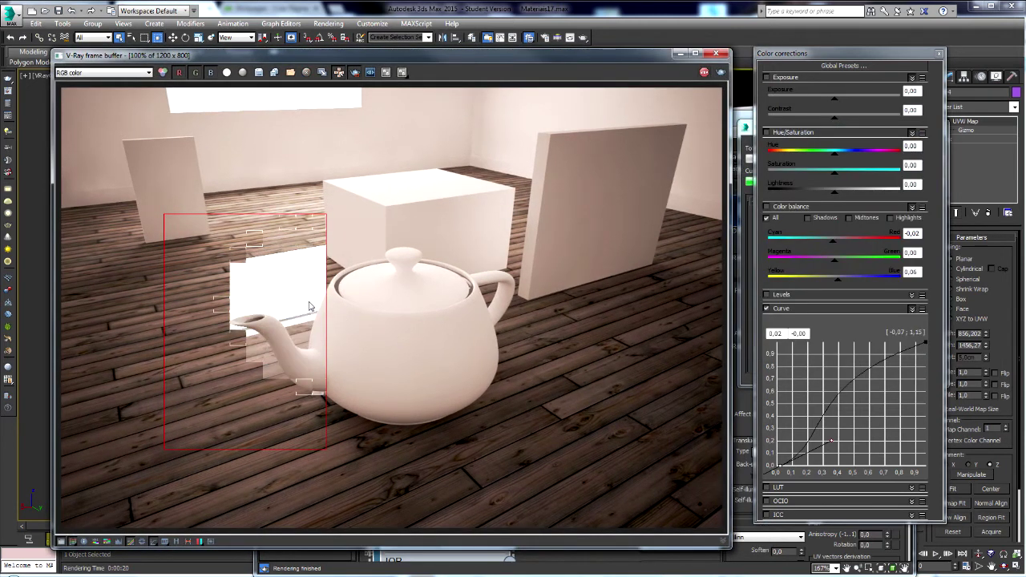
Zoom and pan the region render to inspect the floor reflections near the teapot spout
{"action": "scroll", "coordinate": [240, 289], "scroll_direction": "up", "scroll_amount": 2}
{"action": "middle_click_drag", "start_coordinate": [214, 305], "coordinate": [247, 298]}
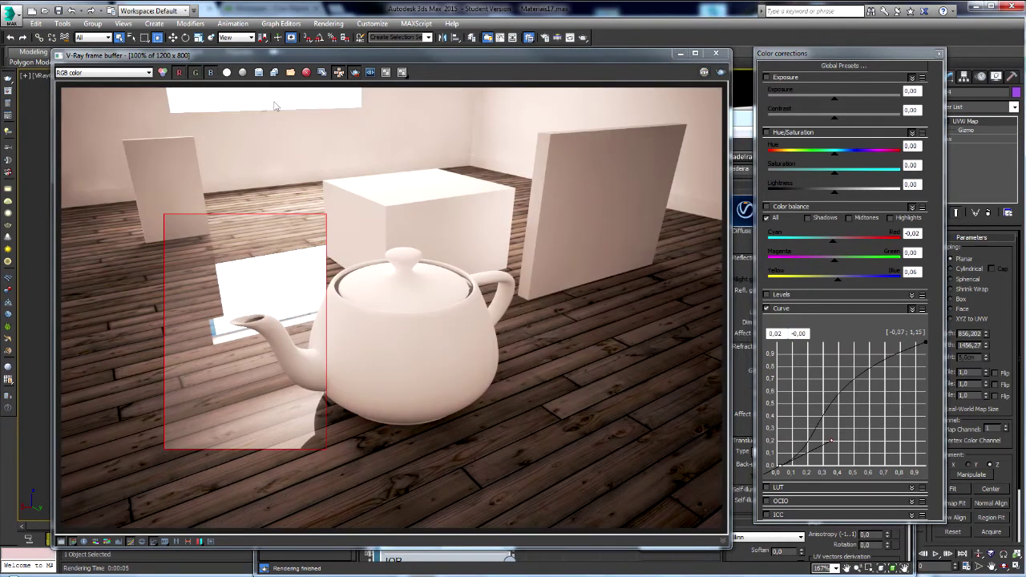
{"action": "scroll", "coordinate": [312, 430], "scroll_direction": "up", "scroll_amount": 1}
{"action": "scroll", "coordinate": [284, 391], "scroll_direction": "down", "scroll_amount": 1}
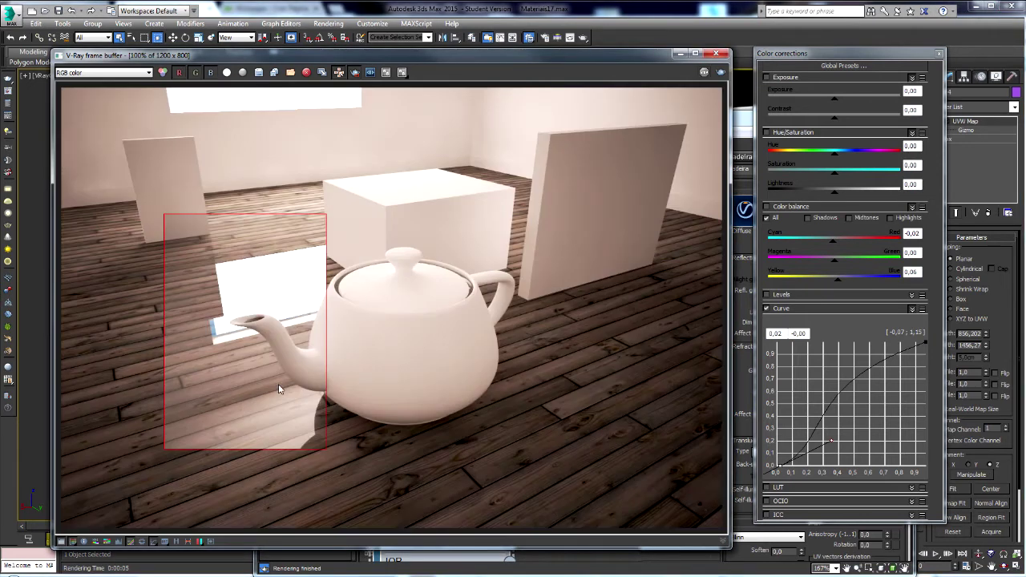
{"action": "scroll", "coordinate": [293, 376], "scroll_direction": "up", "scroll_amount": 1}
{"action": "middle_click_drag", "start_coordinate": [295, 386], "coordinate": [420, 305]}
{"action": "scroll", "coordinate": [435, 409], "scroll_direction": "up", "scroll_amount": 1}
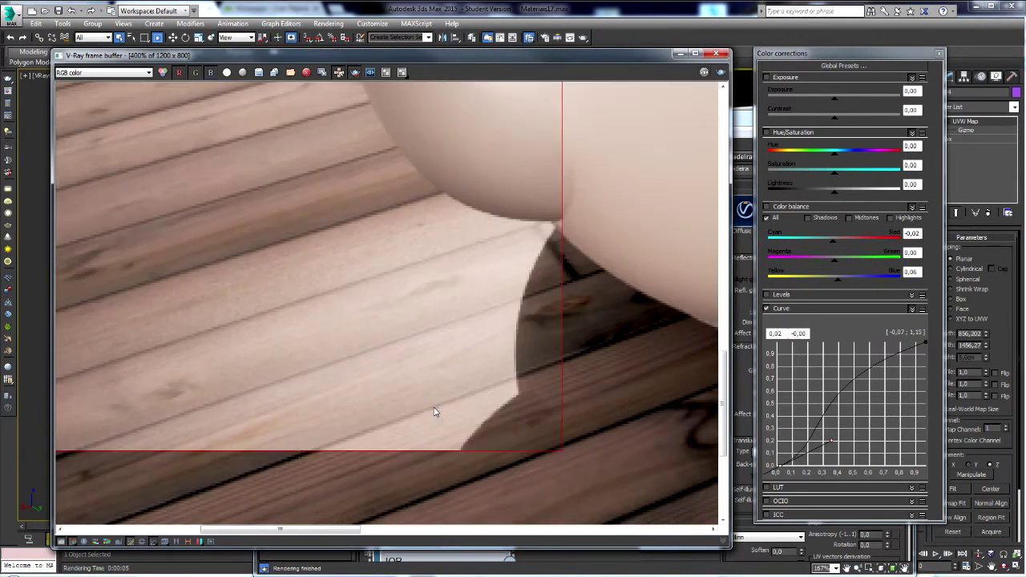
{"action": "scroll", "coordinate": [436, 406], "scroll_direction": "down", "scroll_amount": 1}
{"action": "middle_click_drag", "start_coordinate": [309, 206], "coordinate": [297, 252]}
{"action": "scroll", "coordinate": [312, 275], "scroll_direction": "down", "scroll_amount": 1}
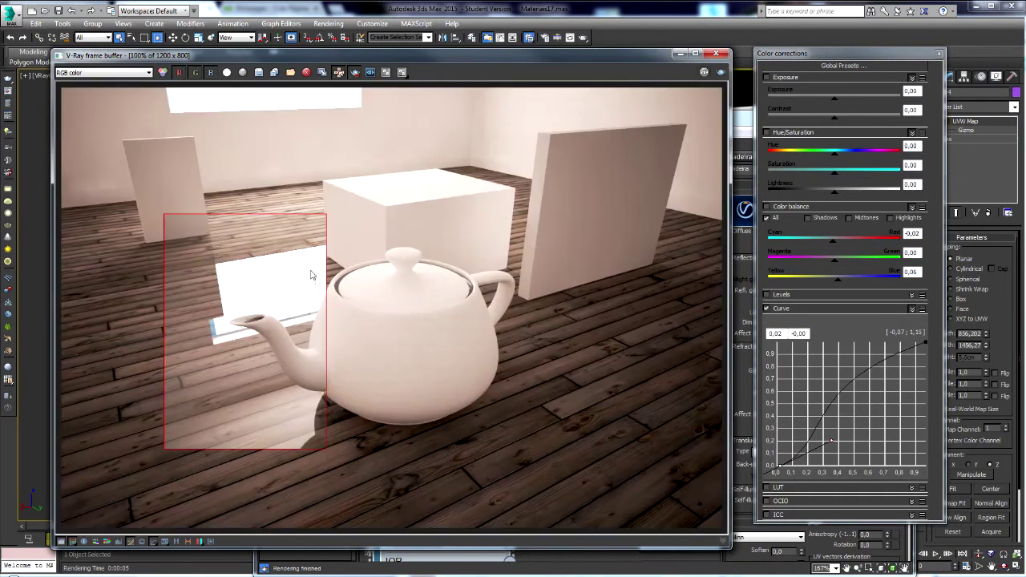
{"action": "scroll", "coordinate": [267, 399], "scroll_direction": "up", "scroll_amount": 1}
{"action": "middle_click_drag", "start_coordinate": [224, 394], "coordinate": [321, 394]}
{"action": "scroll", "coordinate": [332, 385], "scroll_direction": "down", "scroll_amount": 1}
{"action": "scroll", "coordinate": [248, 357], "scroll_direction": "up", "scroll_amount": 2}
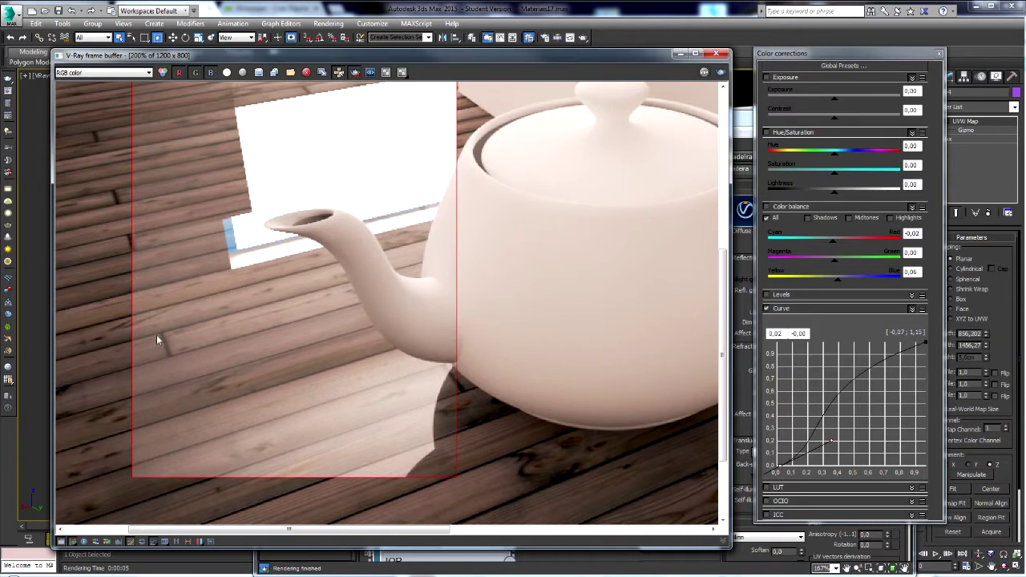
{"action": "scroll", "coordinate": [275, 334], "scroll_direction": "down", "scroll_amount": 2}
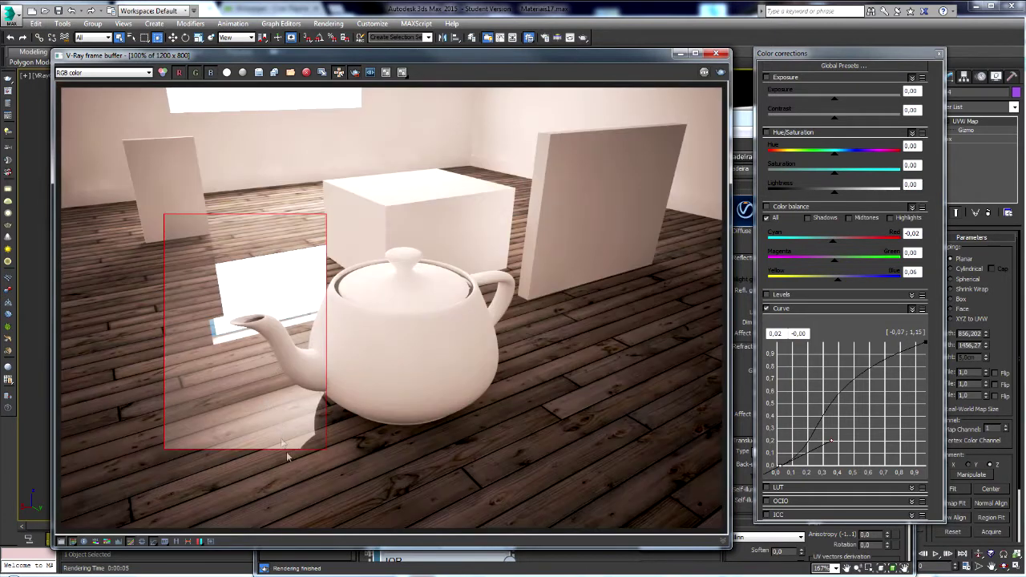
{"action": "scroll", "coordinate": [280, 438], "scroll_direction": "up", "scroll_amount": 2}
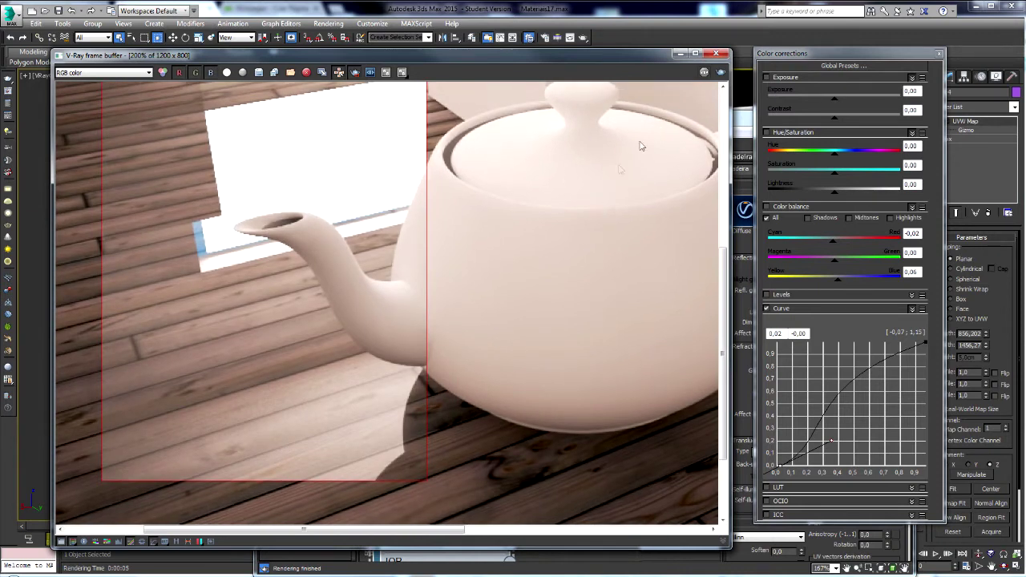
Close the Color corrections panel and return to the Slate Material Editor
{"action": "left_click", "coordinate": [934, 54]}
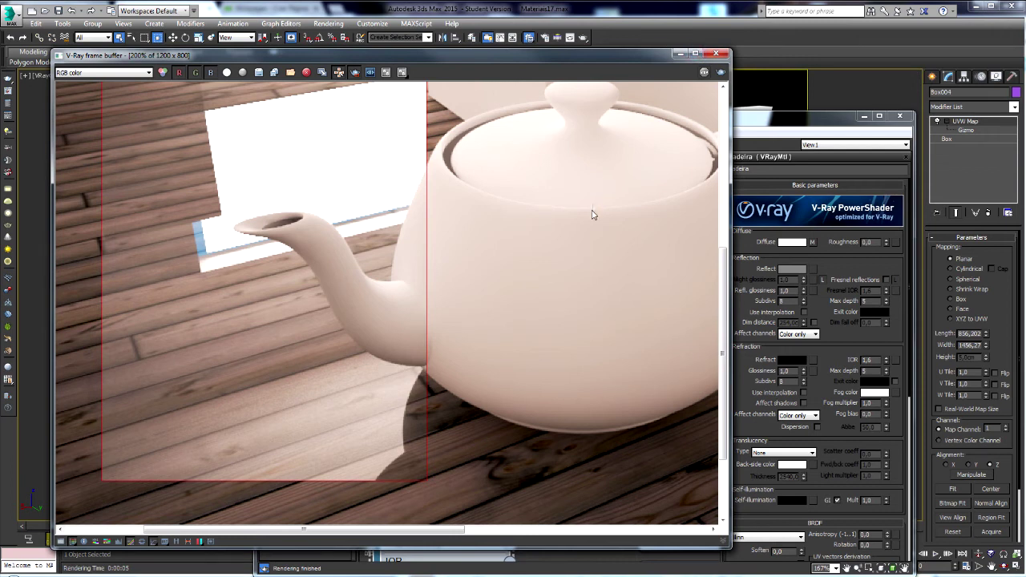
{"action": "scroll", "coordinate": [591, 215], "scroll_direction": "down", "scroll_amount": 1}
{"action": "scroll", "coordinate": [497, 312], "scroll_direction": "up", "scroll_amount": 1}
{"action": "scroll", "coordinate": [466, 343], "scroll_direction": "down", "scroll_amount": 1}
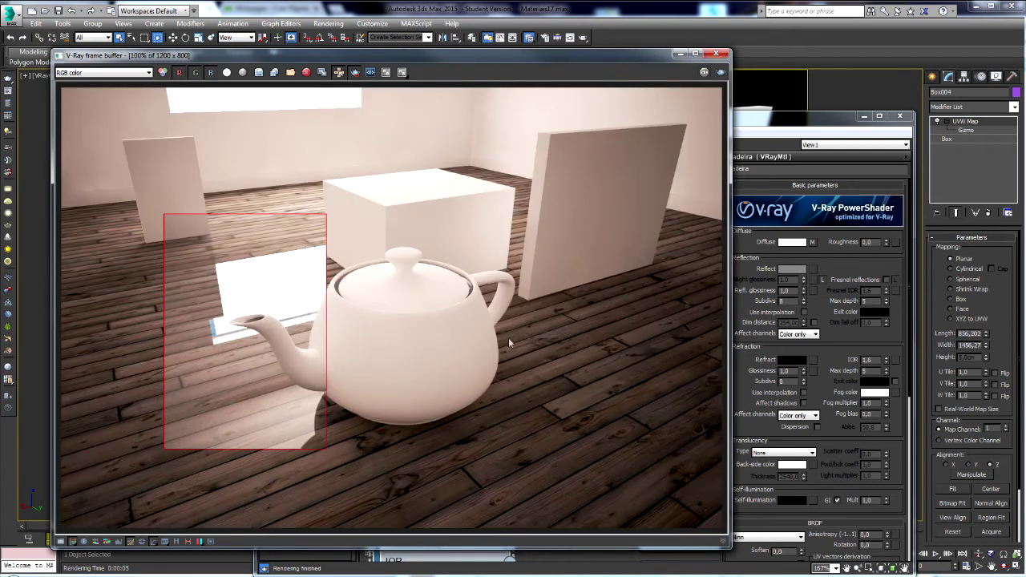
{"action": "left_click", "coordinate": [744, 267]}
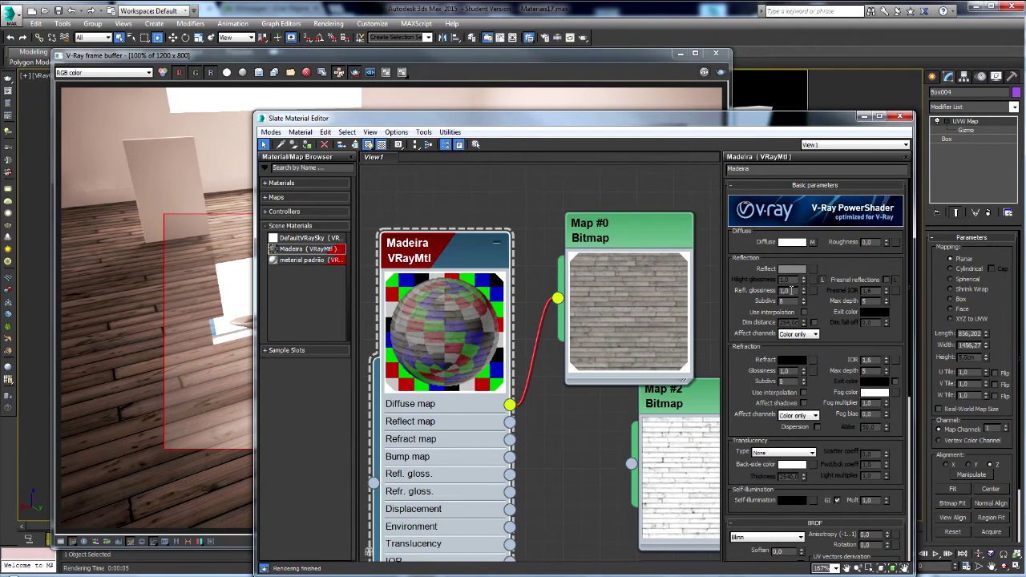
Set Refl. glossiness to 0,8 and re-render a narrow floor strip region
{"action": "double_click", "coordinate": [788, 290]}
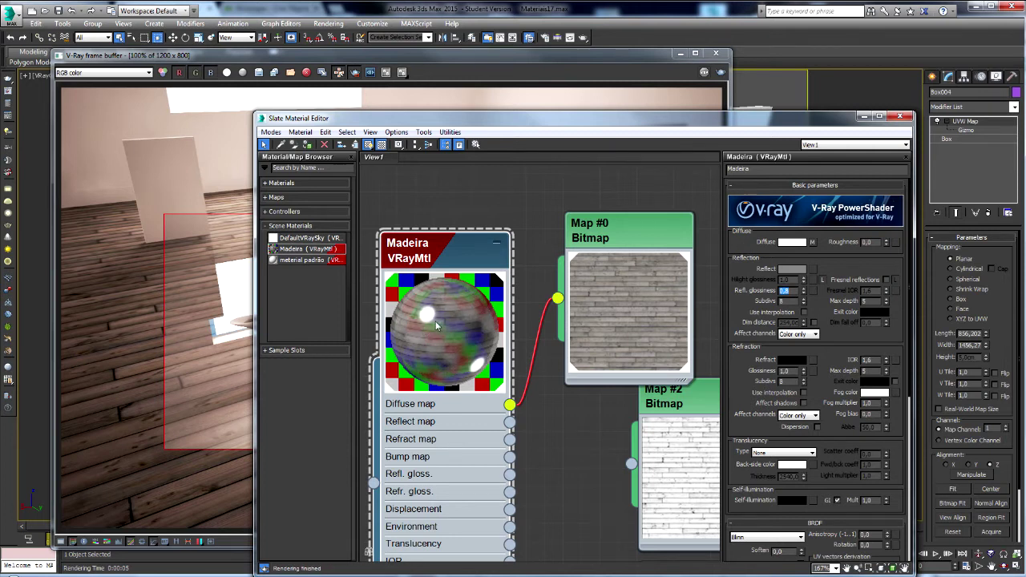
{"action": "left_click", "coordinate": [513, 64]}
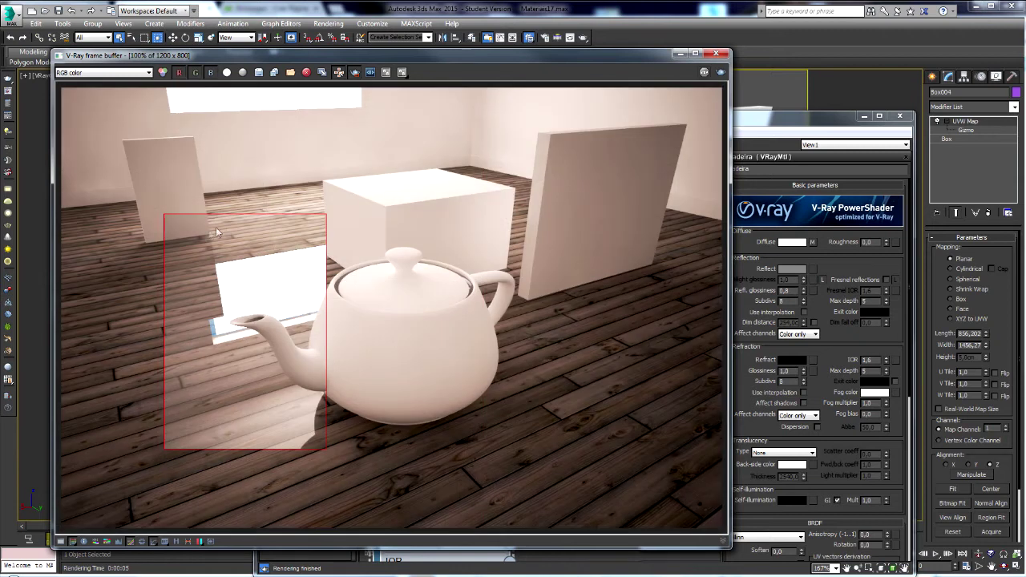
{"action": "left_click_drag", "start_coordinate": [164, 213], "coordinate": [249, 450]}
{"action": "scroll", "coordinate": [213, 312], "scroll_direction": "up", "scroll_amount": 2}
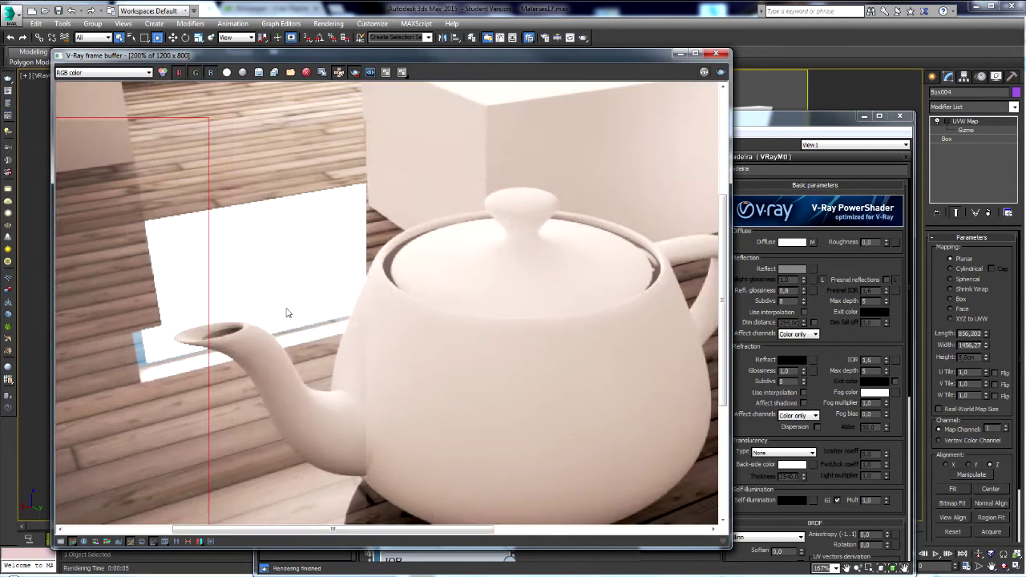
{"action": "left_click", "coordinate": [718, 73]}
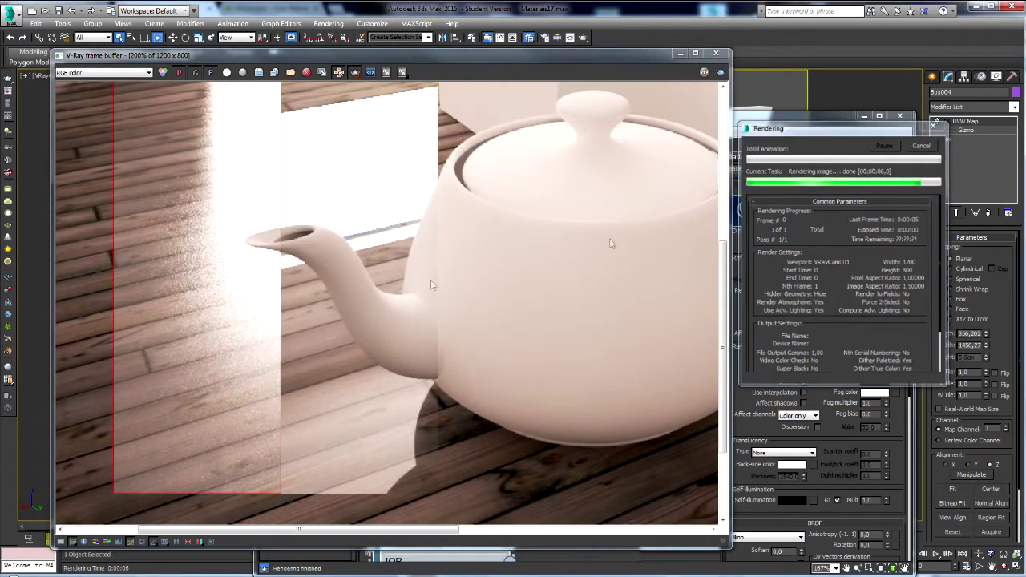
Lower Refl. glossiness to 0,7 and render the same floor region again
{"action": "left_click", "coordinate": [784, 290]}
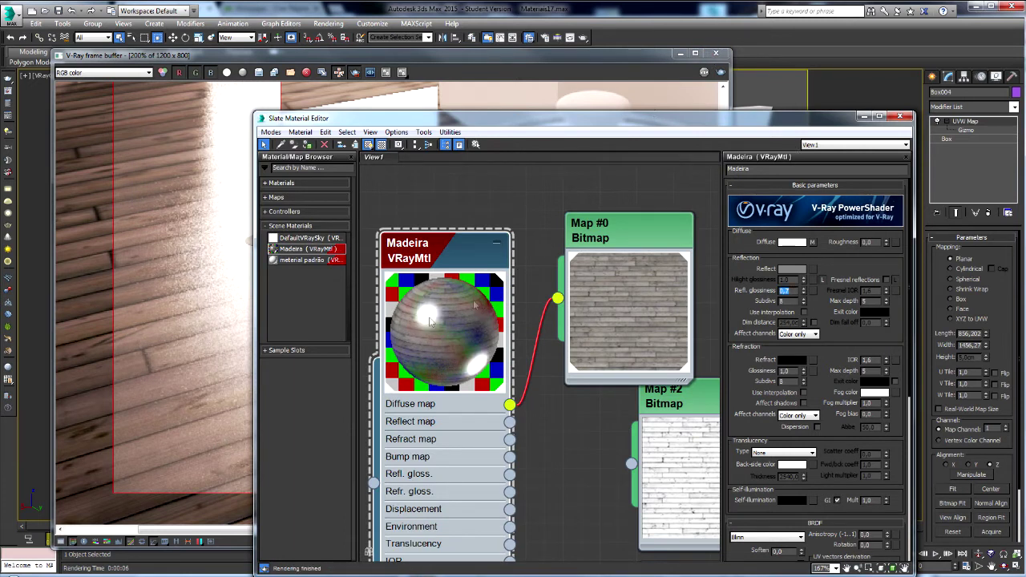
{"action": "left_click", "coordinate": [722, 72]}
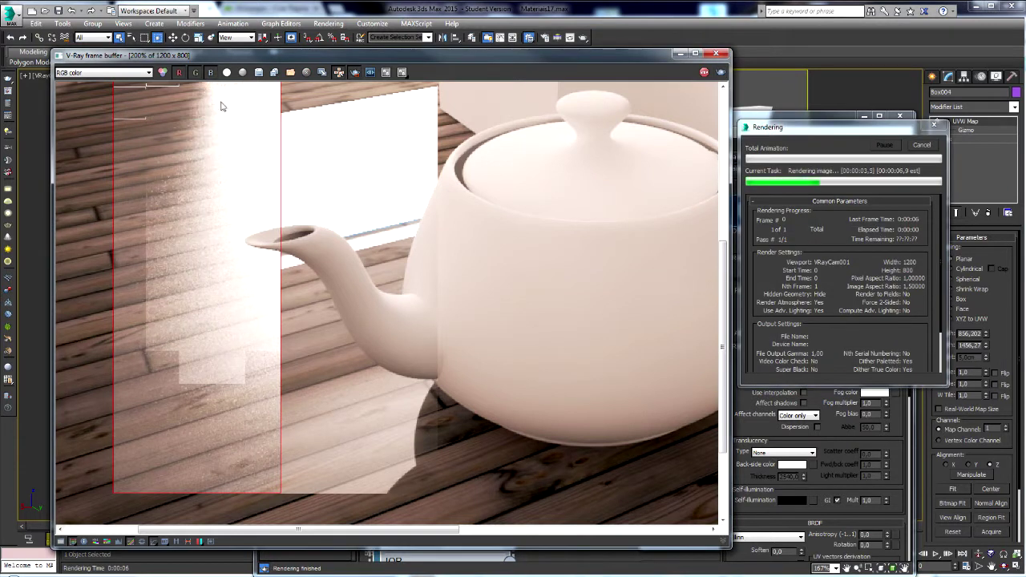
{"action": "scroll", "coordinate": [222, 118], "scroll_direction": "down", "scroll_amount": 2}
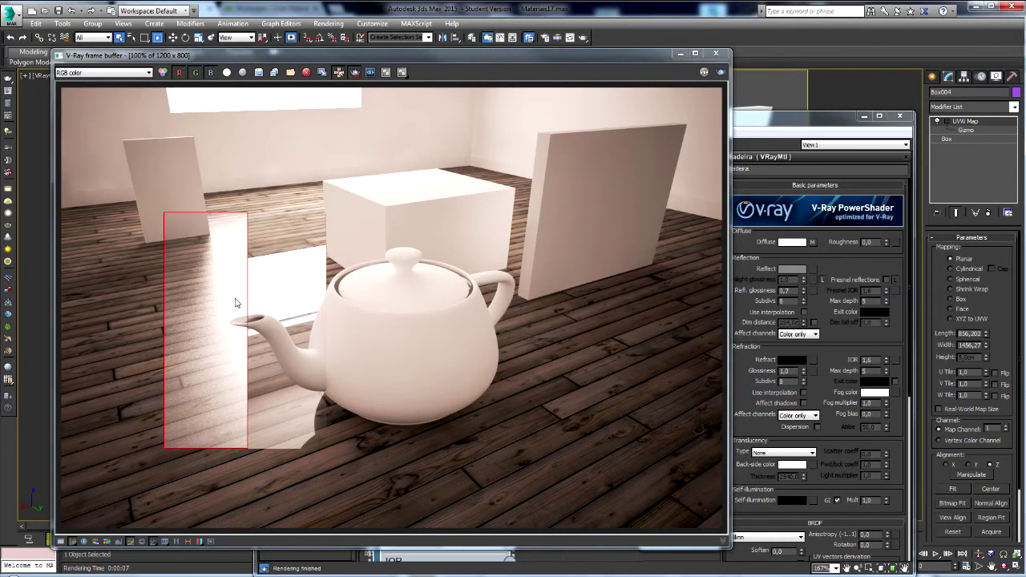
{"action": "left_click", "coordinate": [405, 279]}
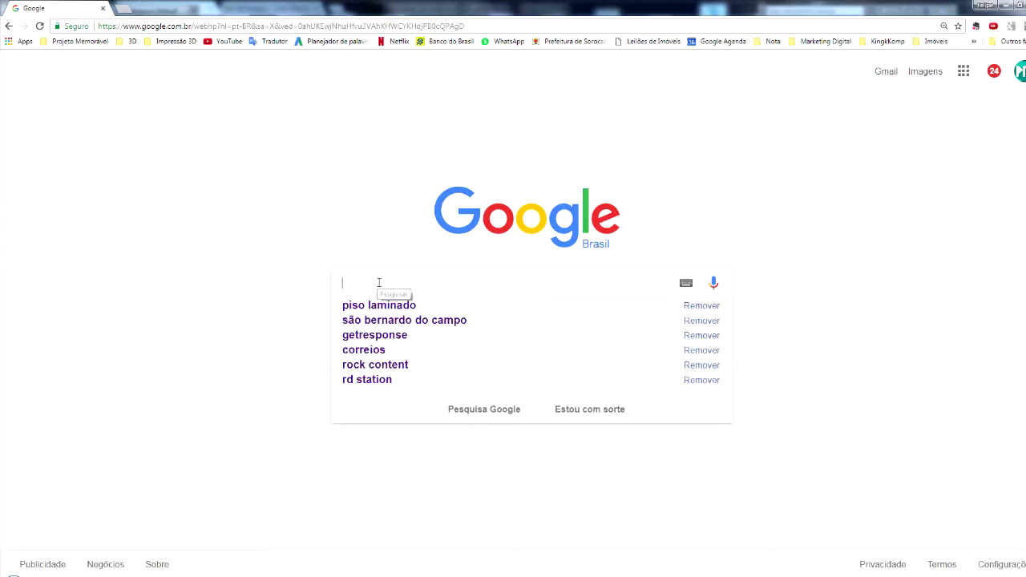
Search Google Images for 'piso laminado' and preview the laminate living room photo
{"action": "type", "text": "piso laminado"}
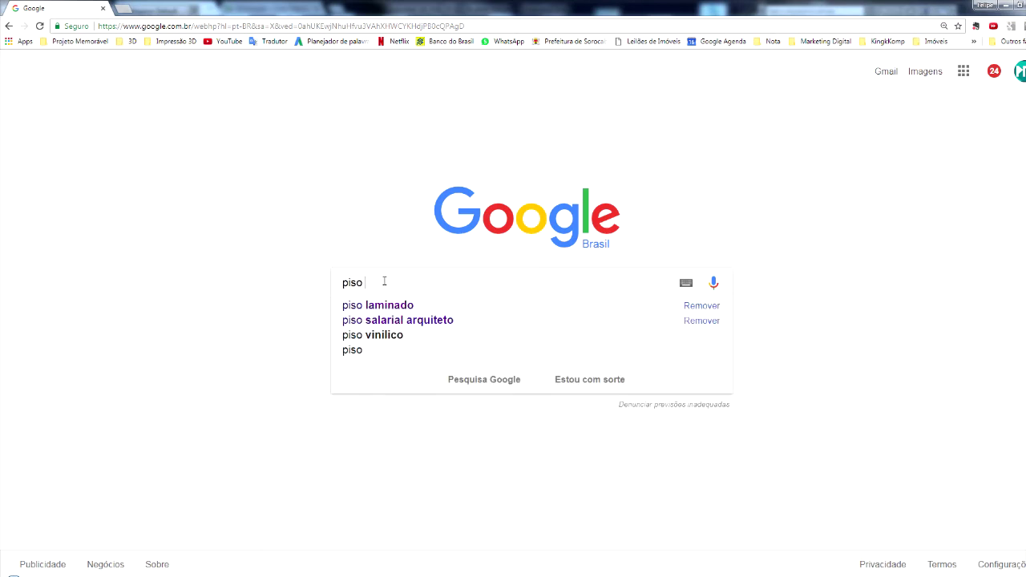
{"action": "key", "text": "Return"}
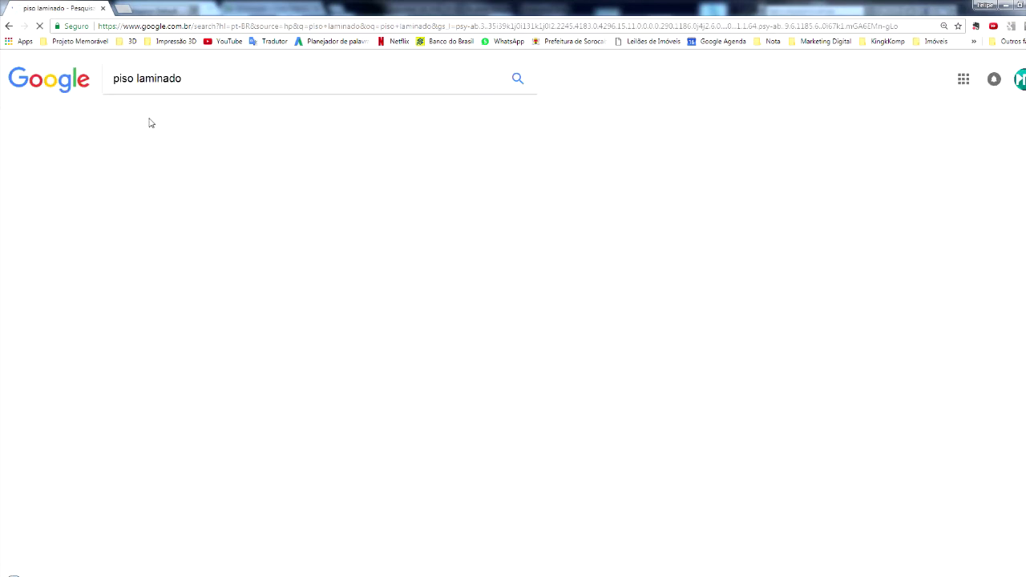
{"action": "left_click", "coordinate": [230, 119]}
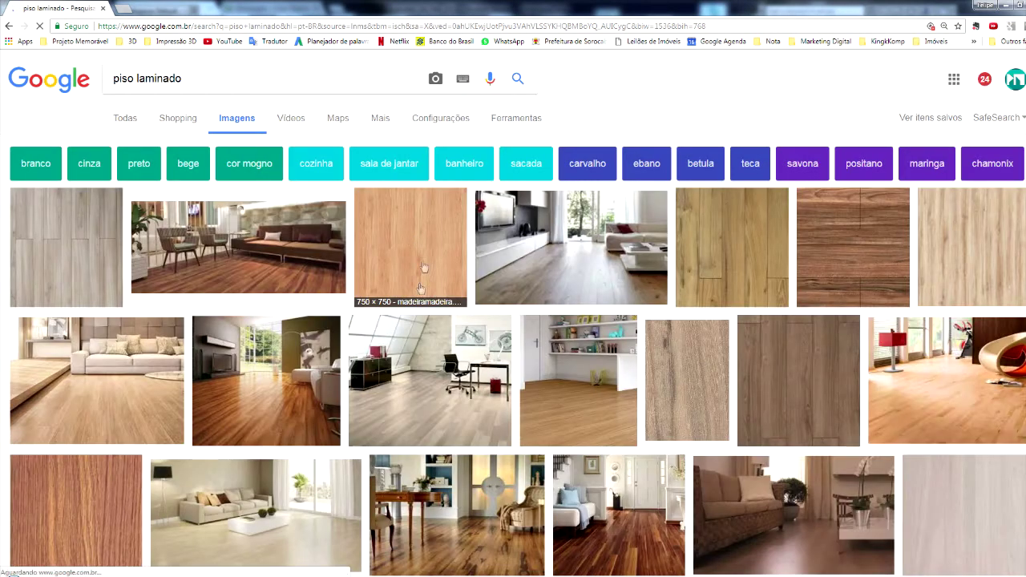
{"action": "left_click", "coordinate": [280, 394]}
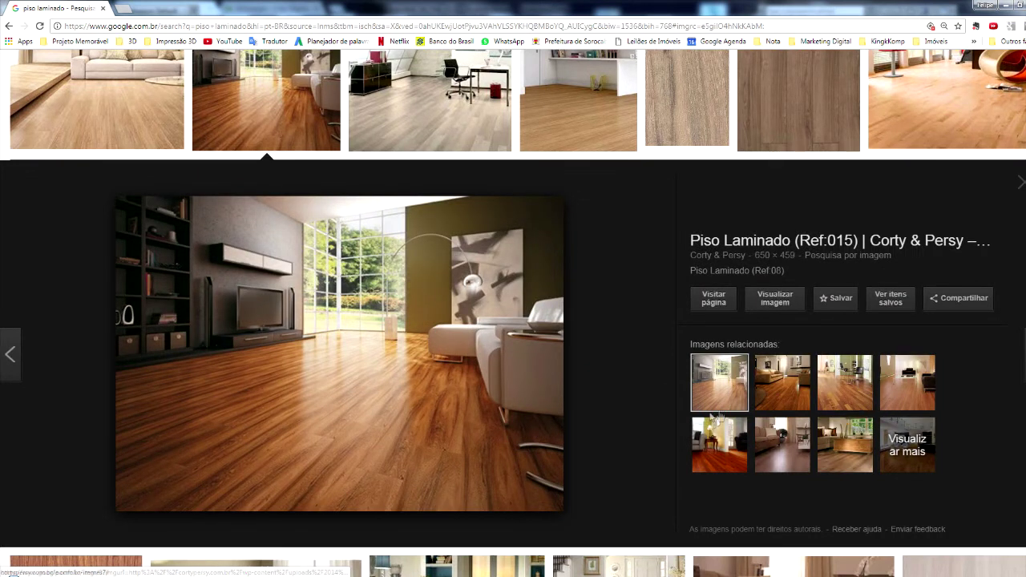
Scroll the image results and preview the Durafloor sofa room laminate photo
{"action": "scroll", "coordinate": [708, 417], "scroll_direction": "up", "scroll_amount": 1}
{"action": "scroll", "coordinate": [708, 418], "scroll_direction": "down", "scroll_amount": 1}
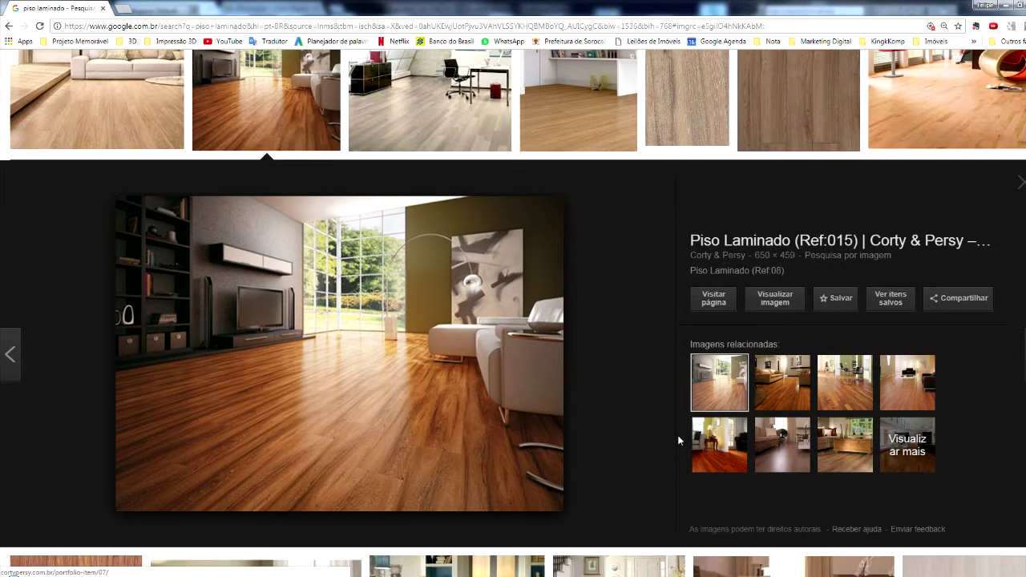
{"action": "scroll", "coordinate": [657, 410], "scroll_direction": "down", "scroll_amount": 2}
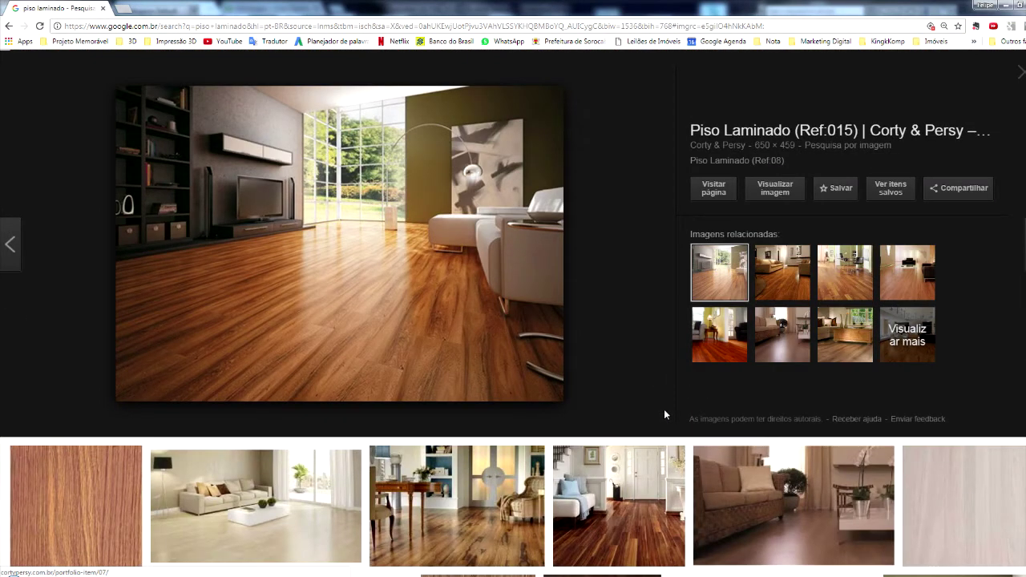
{"action": "scroll", "coordinate": [663, 409], "scroll_direction": "down", "scroll_amount": 1}
{"action": "scroll", "coordinate": [663, 407], "scroll_direction": "up", "scroll_amount": 1}
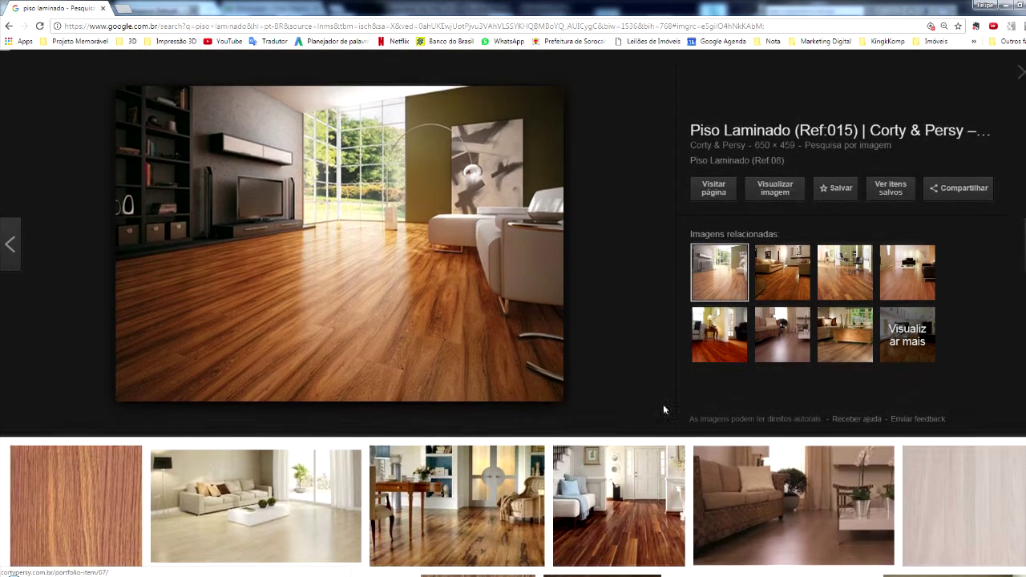
{"action": "left_click", "coordinate": [779, 510]}
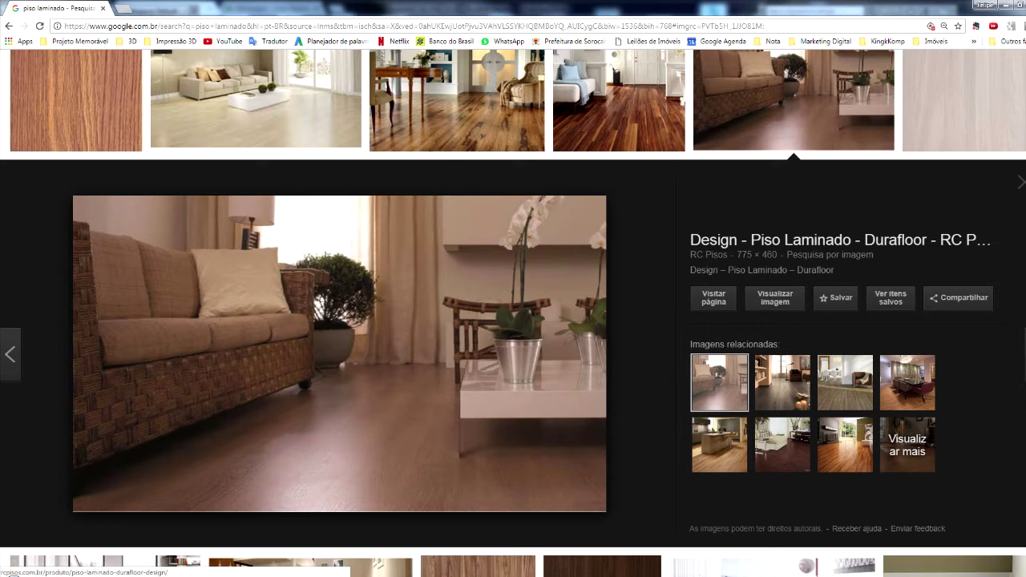
{"action": "left_click", "coordinate": [607, 535]}
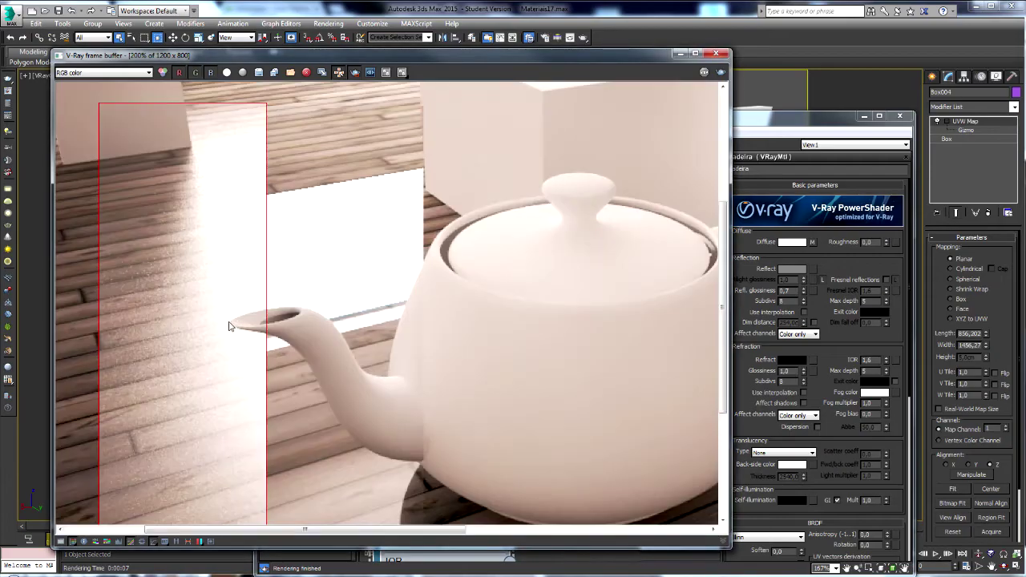
Clear the frame buffer render region and set Refl. glossiness to 0,75
{"action": "scroll", "coordinate": [231, 326], "scroll_direction": "down", "scroll_amount": 1}
{"action": "left_click", "coordinate": [353, 73]}
{"action": "type", "text": "m"}
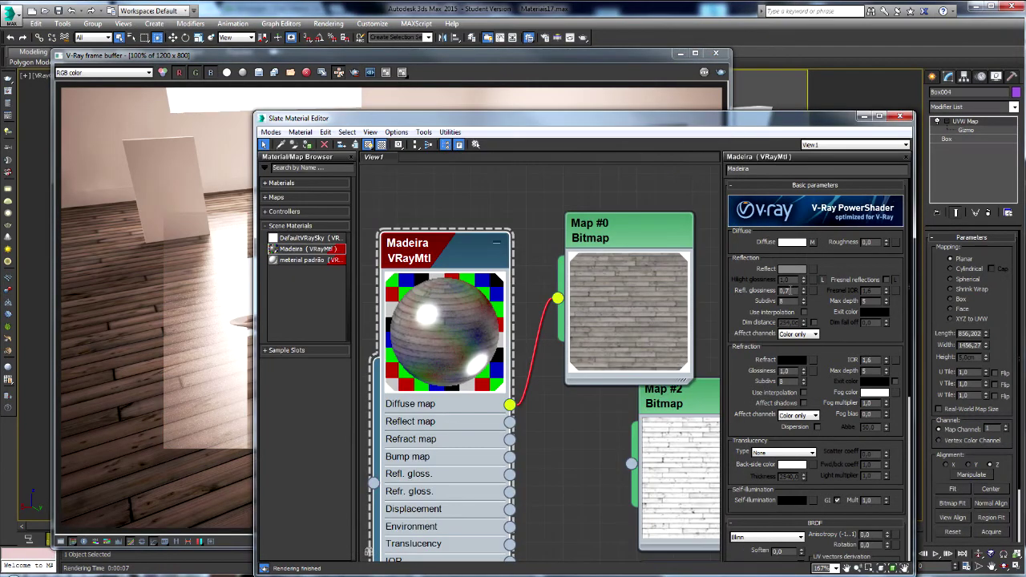
{"action": "type", "text": "5"}
{"action": "key", "text": "Return"}
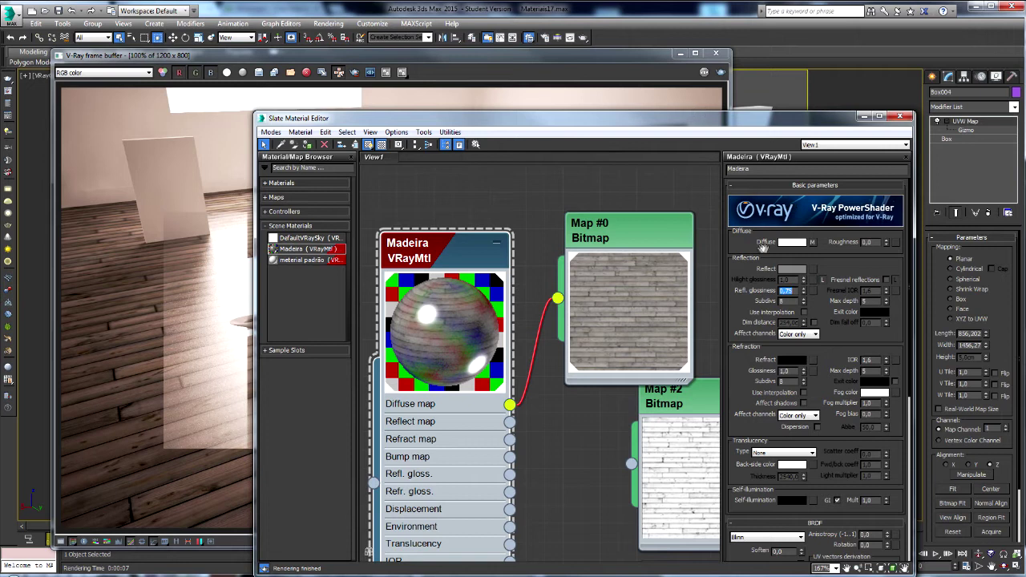
Darken the Reflect colour to grey 32 and render the full scene
{"action": "left_click", "coordinate": [789, 269]}
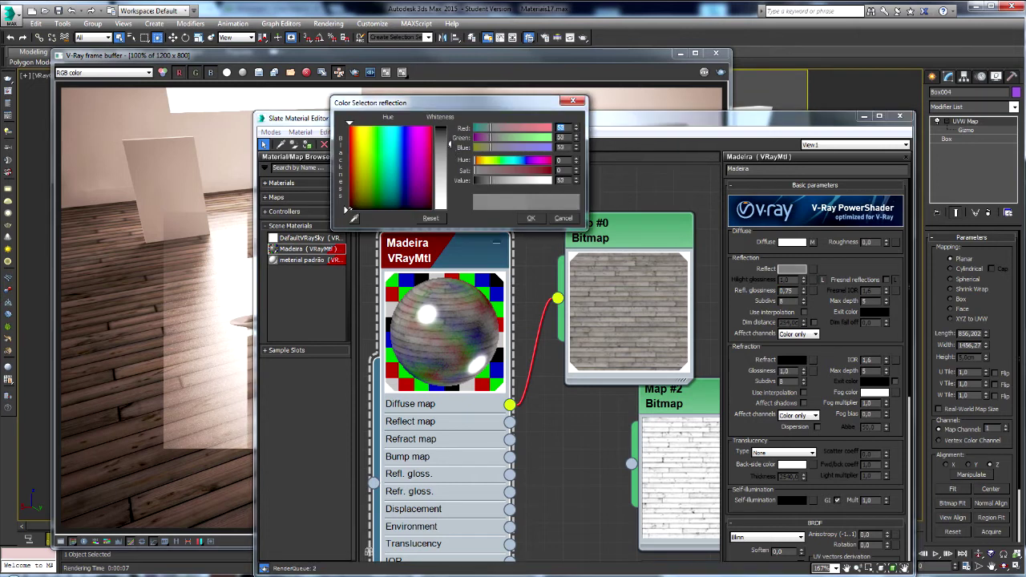
{"action": "left_click_drag", "start_coordinate": [450, 147], "coordinate": [450, 138]}
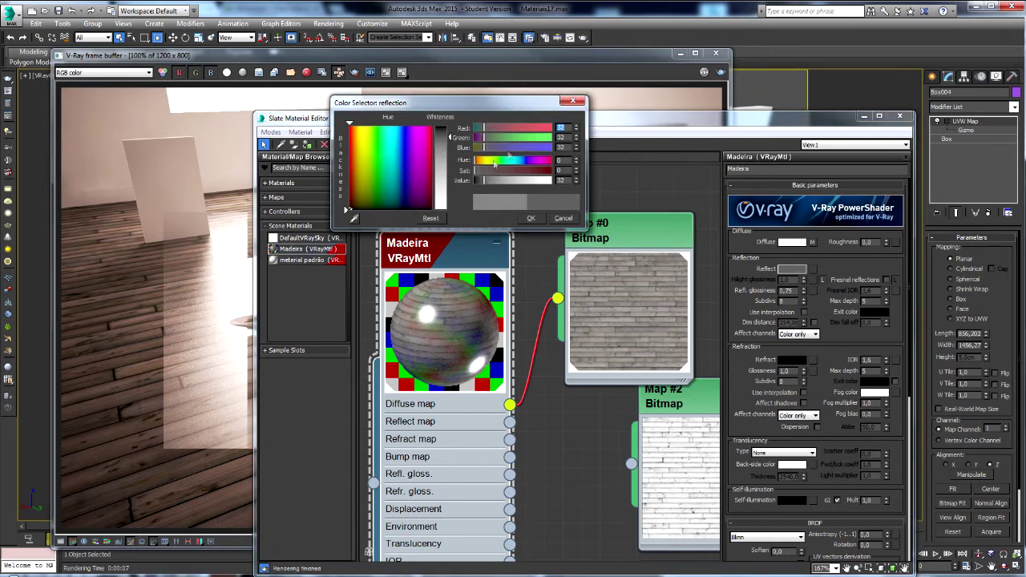
{"action": "left_click", "coordinate": [530, 218]}
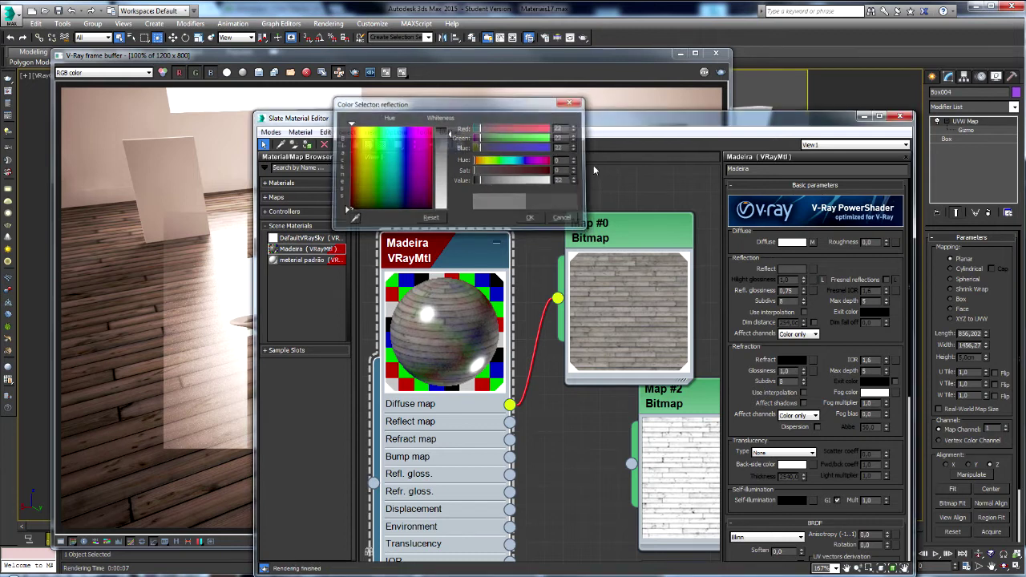
{"action": "left_click", "coordinate": [721, 73]}
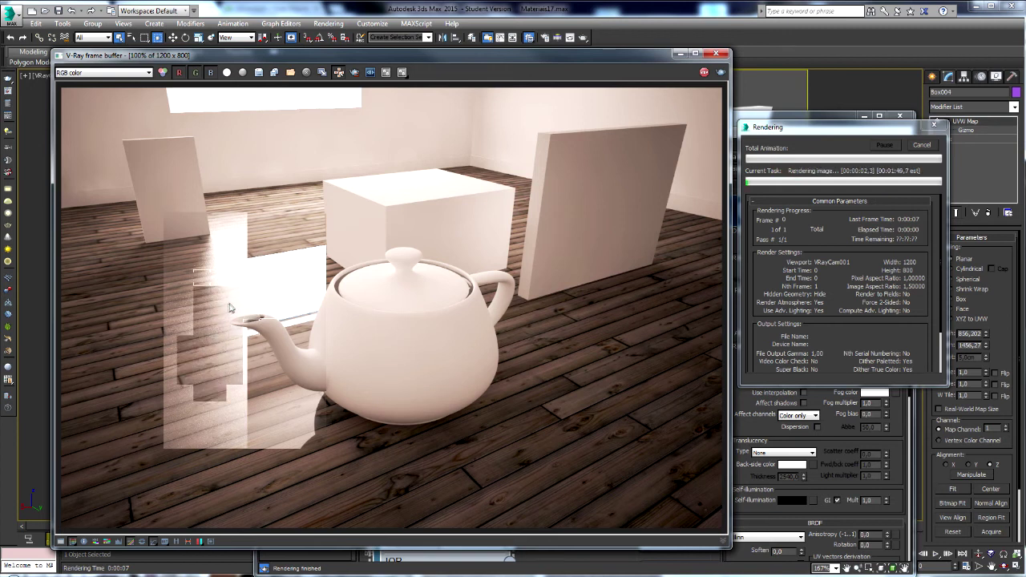
{"action": "scroll", "coordinate": [230, 295], "scroll_direction": "up", "scroll_amount": 1}
{"action": "middle_click_drag", "start_coordinate": [238, 165], "coordinate": [278, 229]}
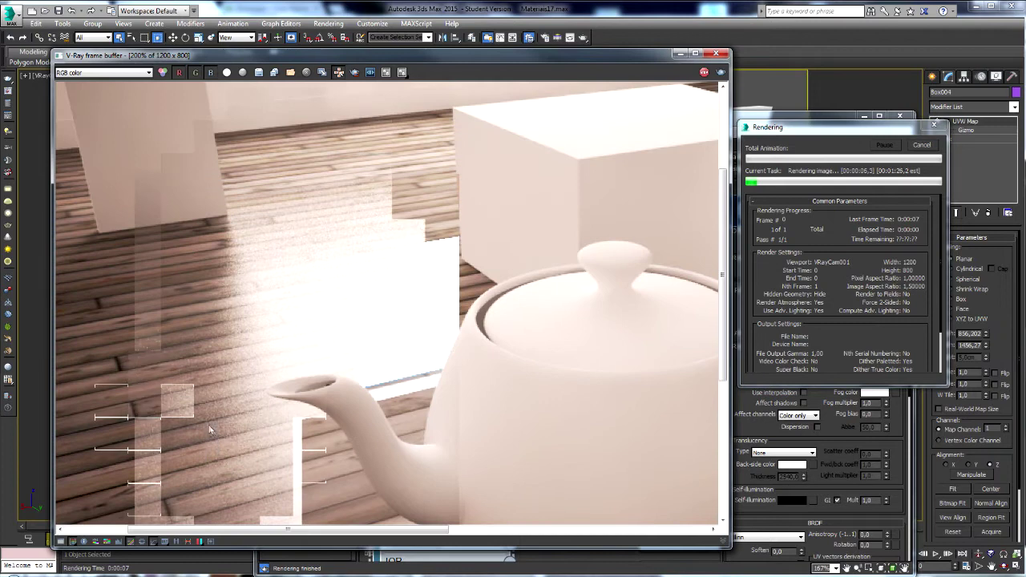
{"action": "middle_click_drag", "start_coordinate": [206, 423], "coordinate": [257, 330]}
{"action": "scroll", "coordinate": [258, 330], "scroll_direction": "down", "scroll_amount": 1}
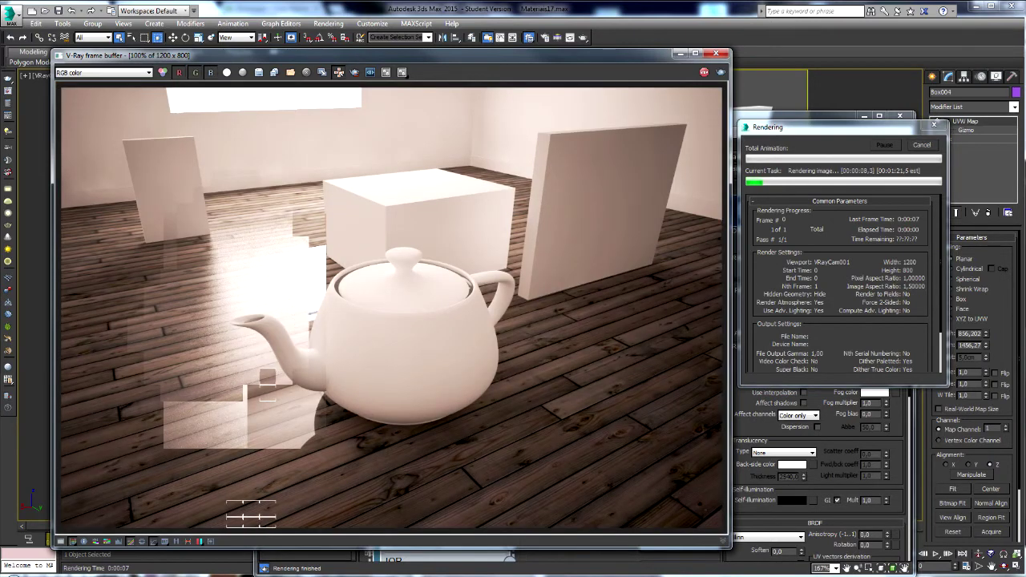
{"action": "left_click", "coordinate": [249, 513]}
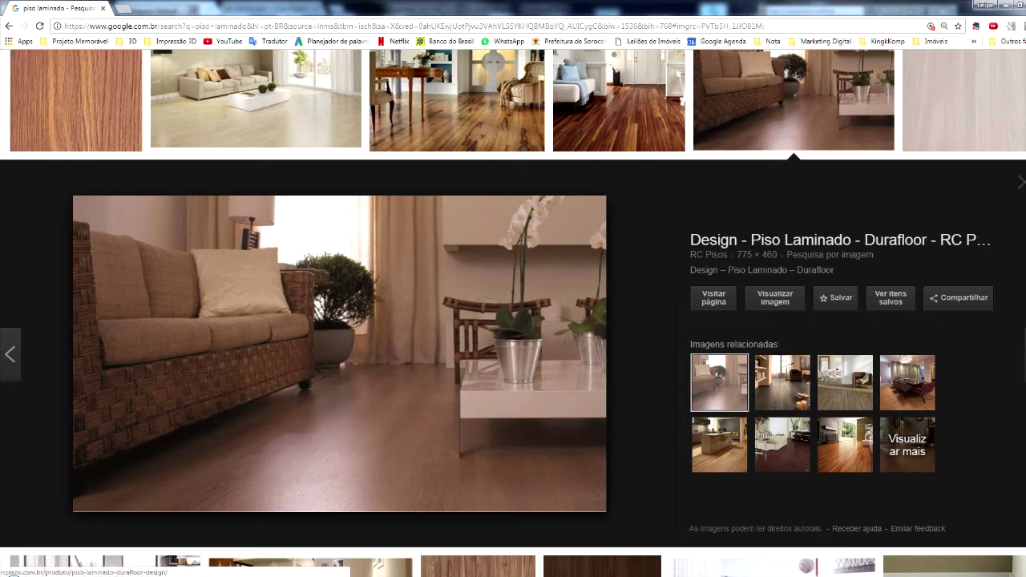
{"action": "mouse_move", "coordinate": [575, 575]}
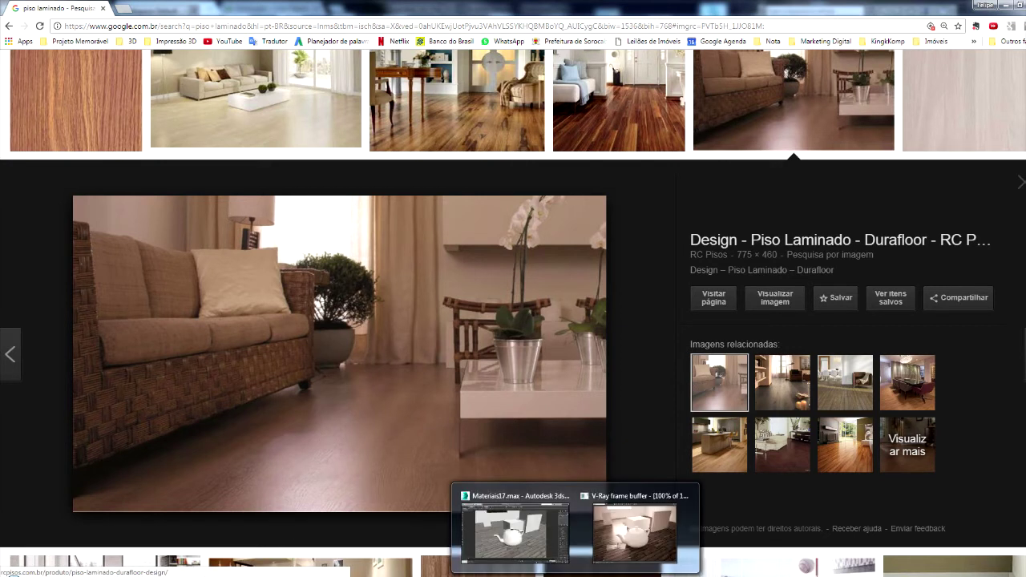
{"action": "mouse_move", "coordinate": [561, 548]}
{"action": "left_click", "coordinate": [561, 548]}
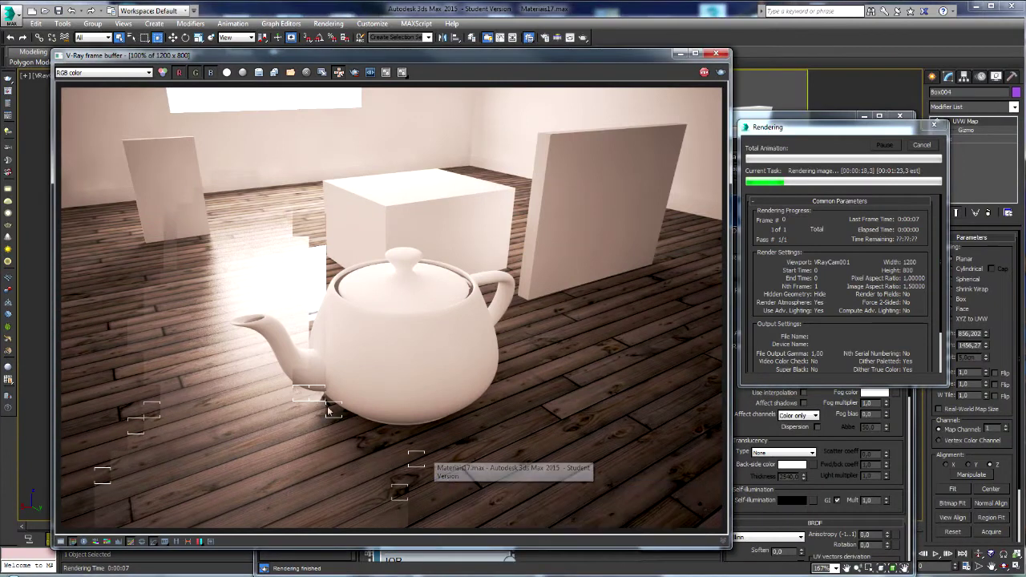
{"action": "scroll", "coordinate": [235, 337], "scroll_direction": "up", "scroll_amount": 1}
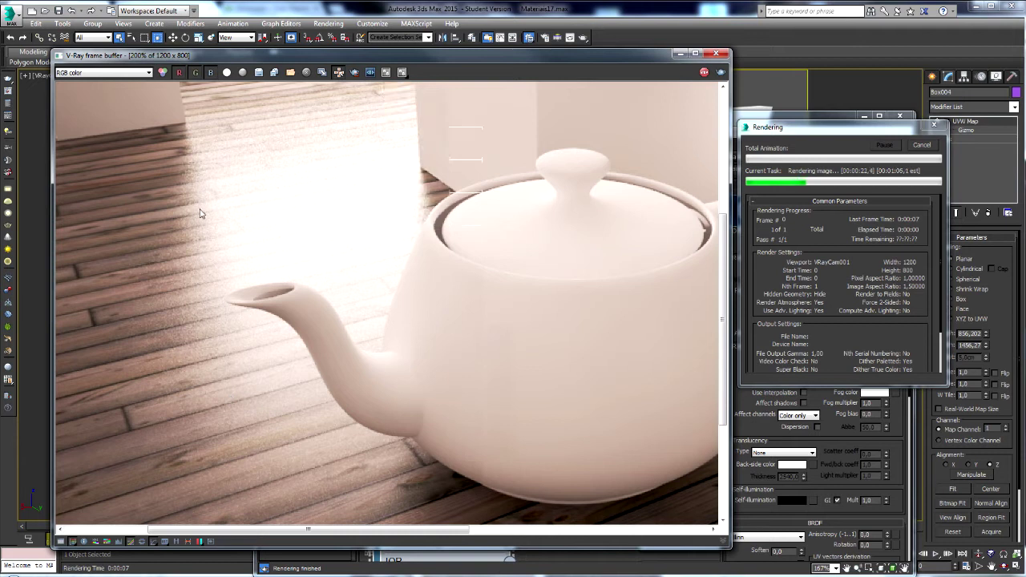
{"action": "middle_click_drag", "start_coordinate": [201, 191], "coordinate": [236, 307]}
{"action": "scroll", "coordinate": [258, 351], "scroll_direction": "up", "scroll_amount": 2}
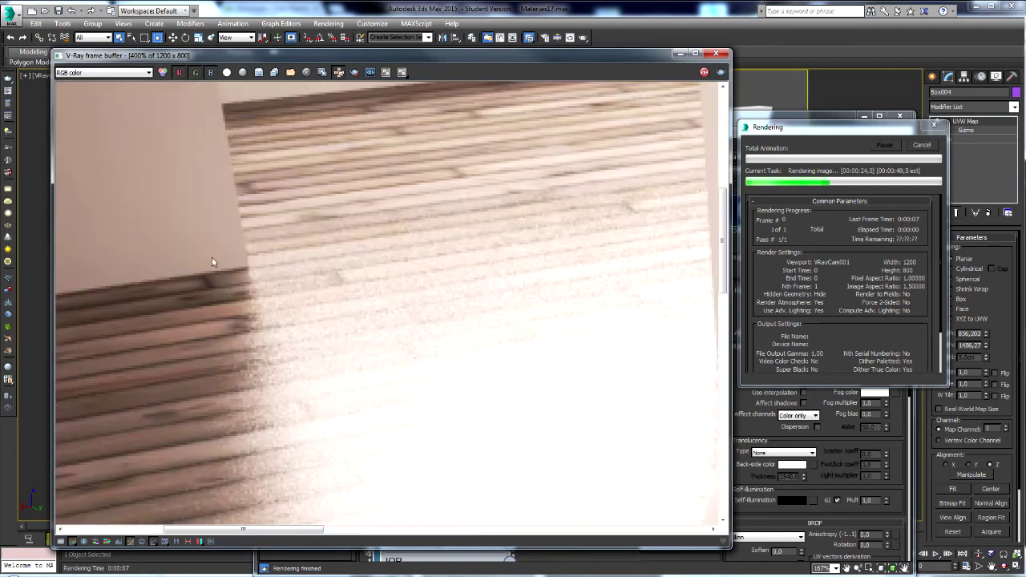
{"action": "scroll", "coordinate": [249, 360], "scroll_direction": "down", "scroll_amount": 2}
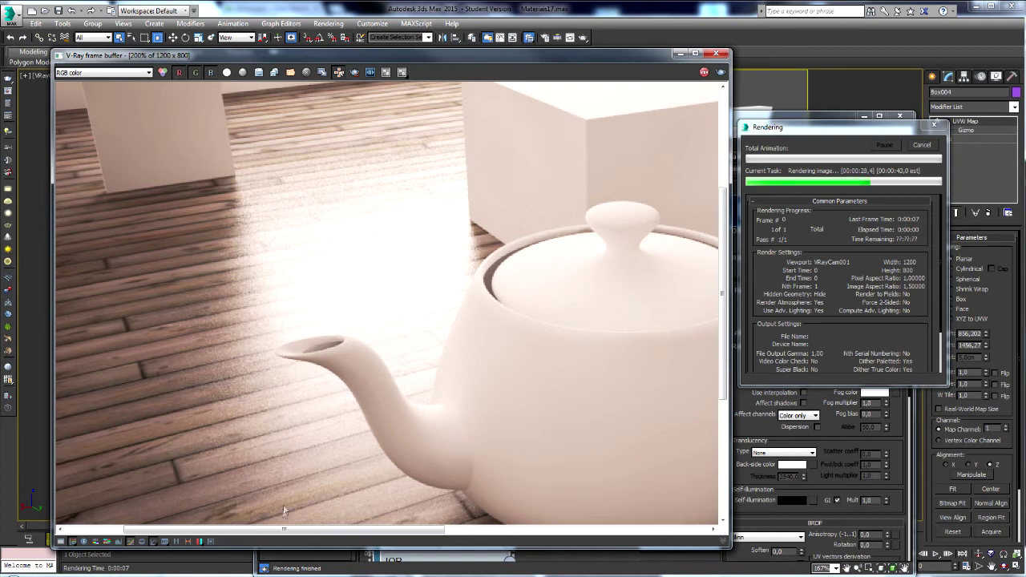
{"action": "mouse_move", "coordinate": [195, 574]}
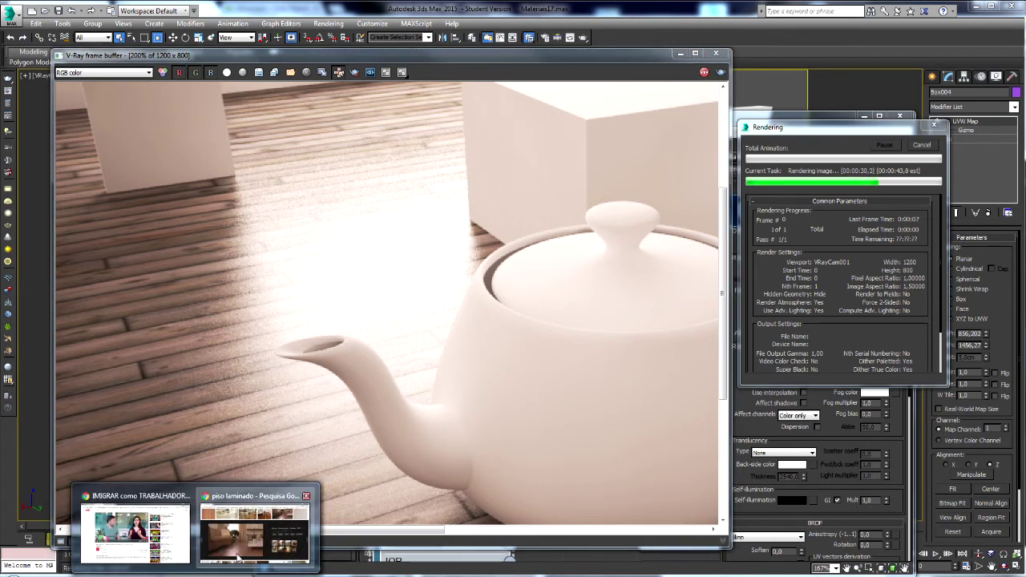
Back in the laminate results, preview the wooden-floor study room and sofa room photos
{"action": "left_click", "coordinate": [255, 519]}
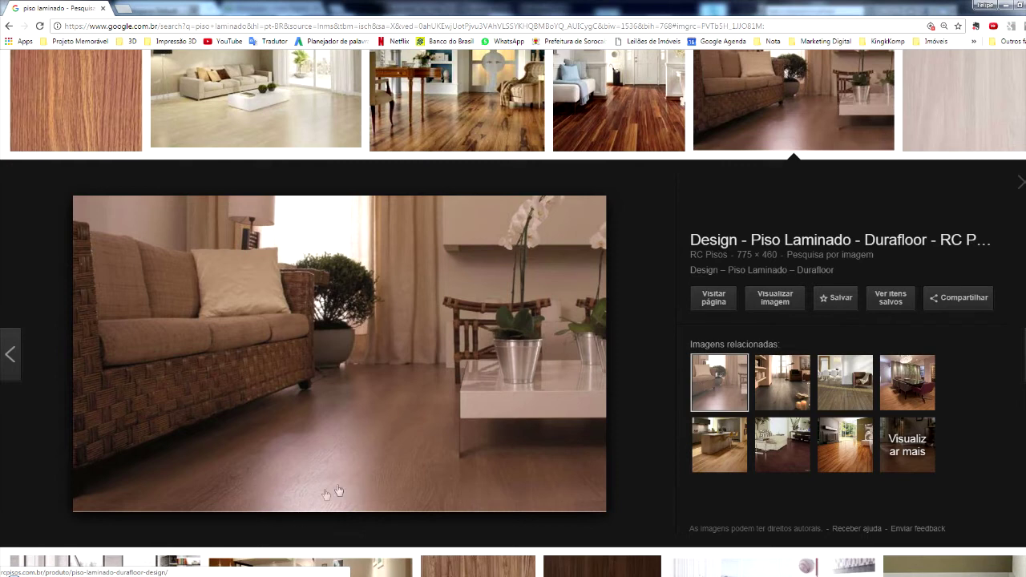
{"action": "scroll", "coordinate": [260, 455], "scroll_direction": "up", "scroll_amount": 3}
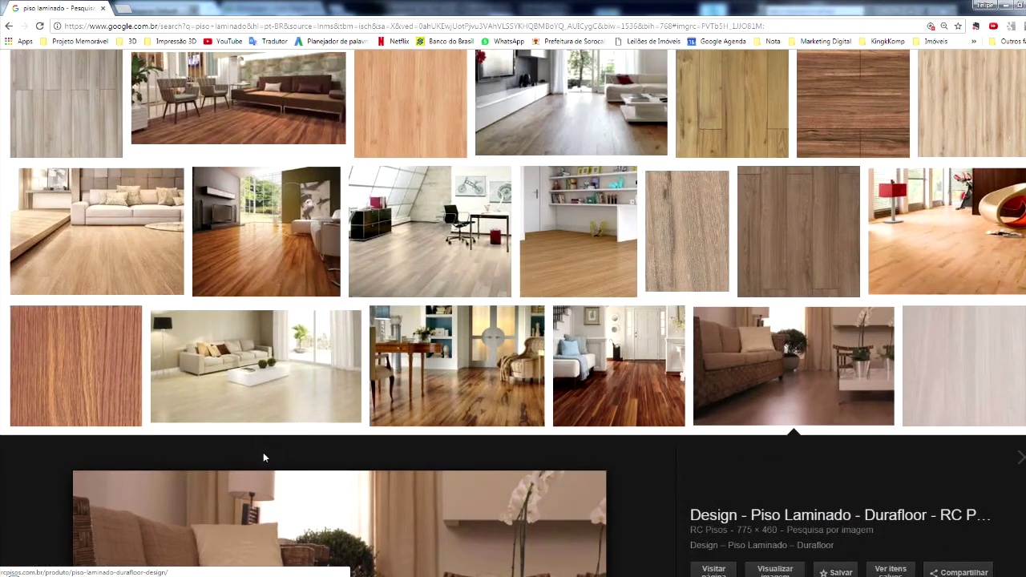
{"action": "left_click", "coordinate": [431, 400]}
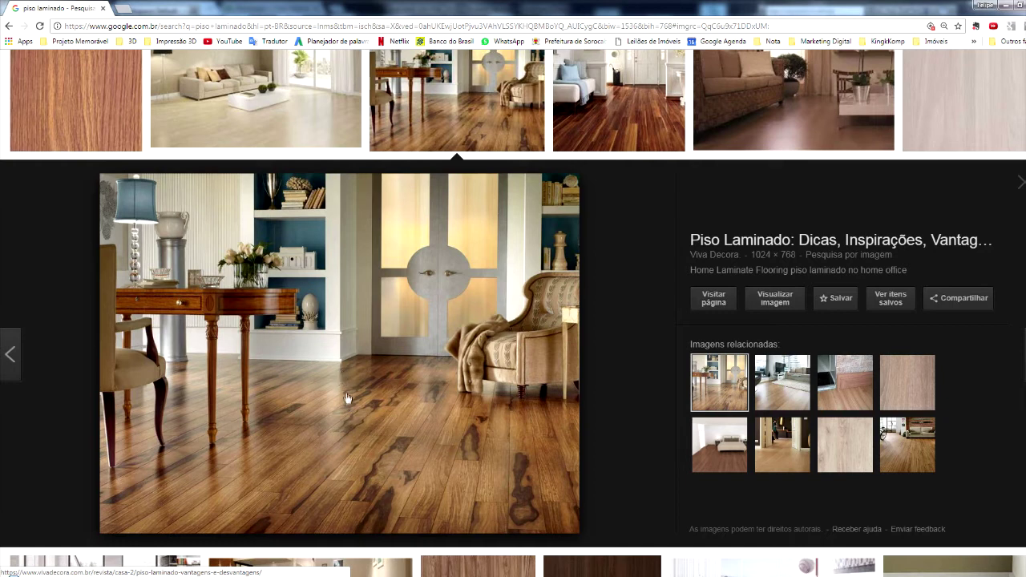
{"action": "scroll", "coordinate": [347, 398], "scroll_direction": "up", "scroll_amount": 1}
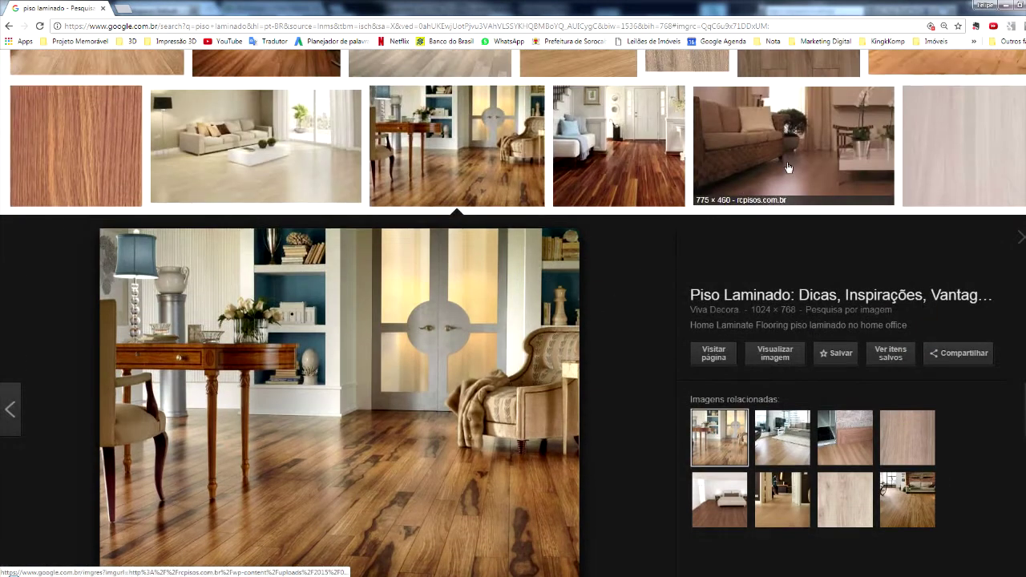
{"action": "left_click", "coordinate": [787, 168]}
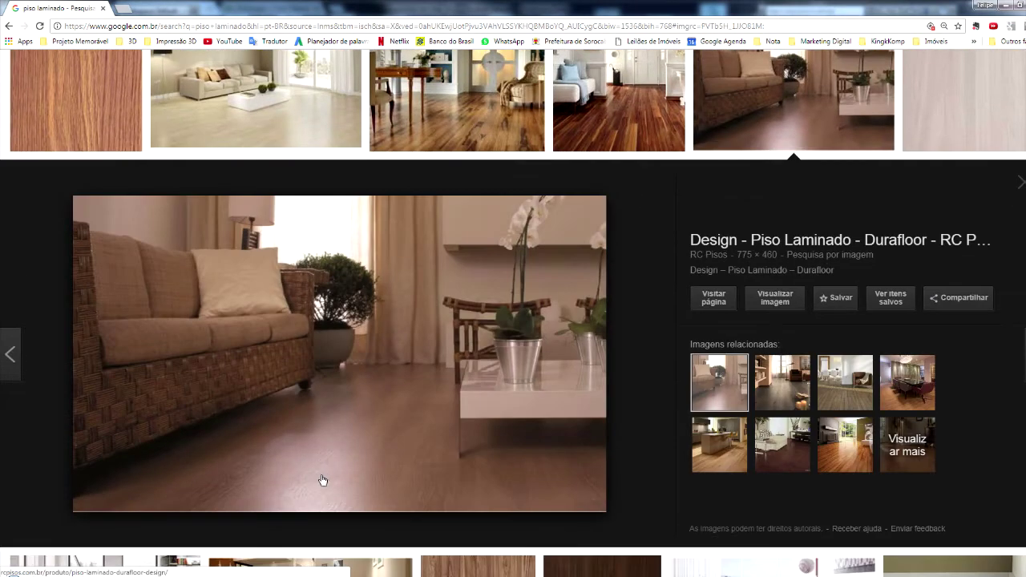
Preview and enlarge the bright living-room laminate floor photo
{"action": "scroll", "coordinate": [325, 481], "scroll_direction": "up", "scroll_amount": 4}
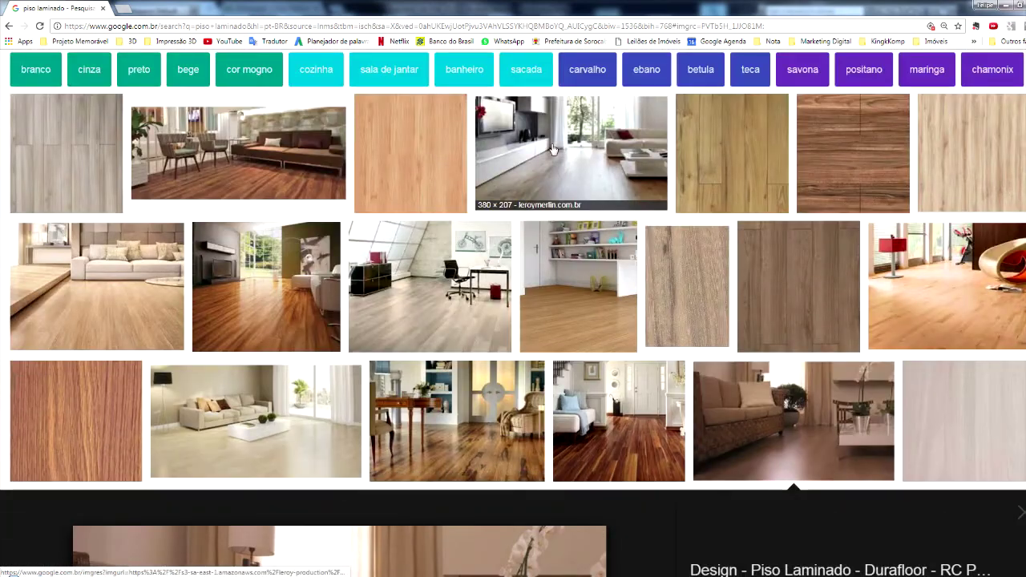
{"action": "left_click", "coordinate": [552, 149]}
{"action": "scroll", "coordinate": [409, 367], "scroll_direction": "up", "scroll_amount": 1}
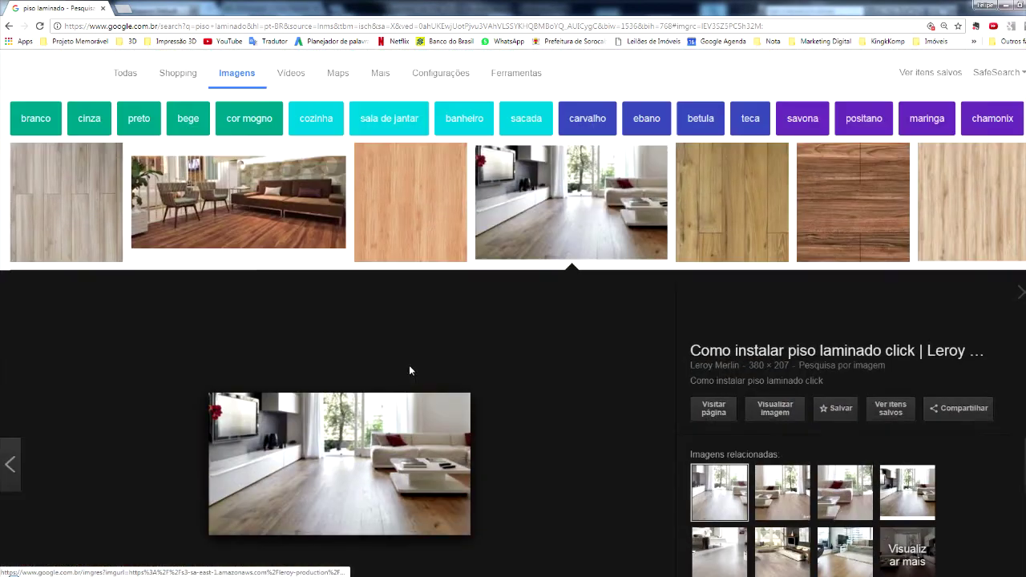
{"action": "scroll", "coordinate": [395, 354], "scroll_direction": "down", "scroll_amount": 7}
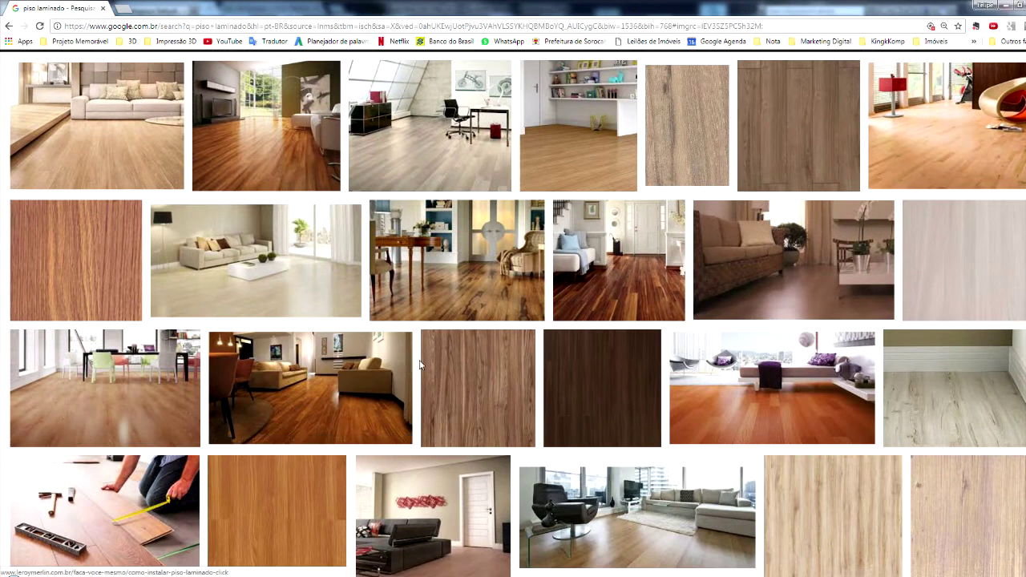
{"action": "scroll", "coordinate": [385, 384], "scroll_direction": "down", "scroll_amount": 1}
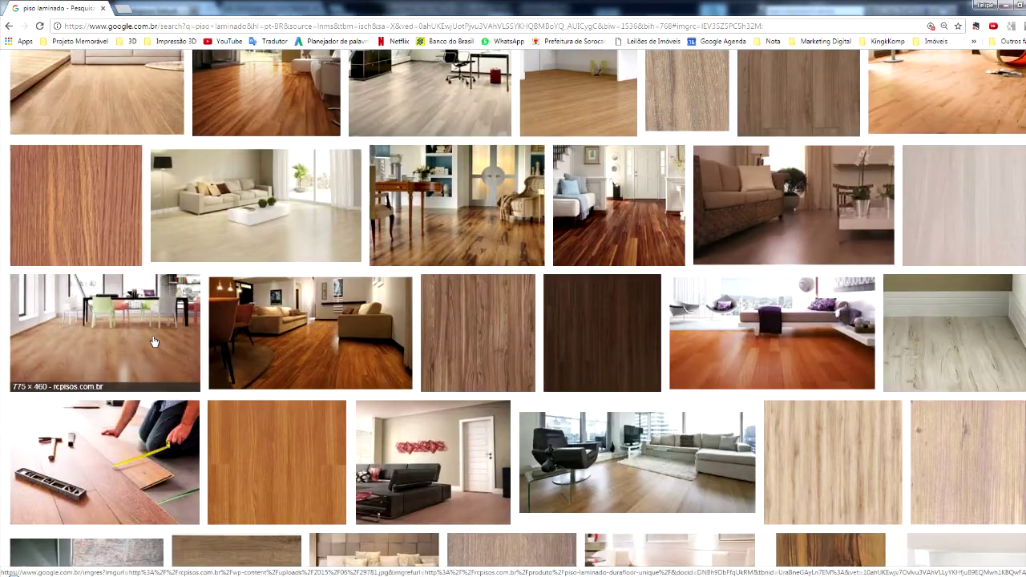
{"action": "left_click", "coordinate": [588, 481]}
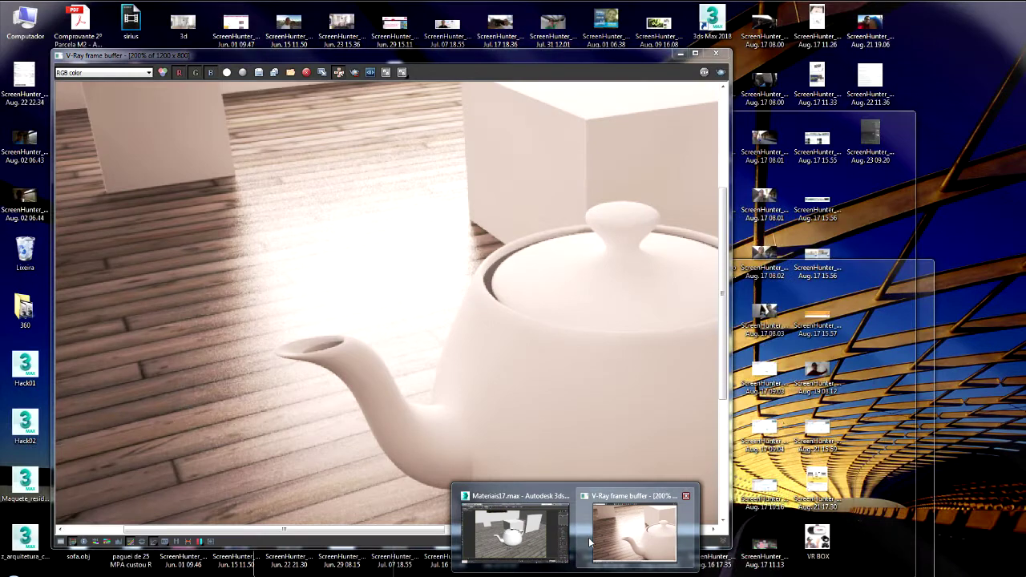
{"action": "left_click", "coordinate": [633, 529]}
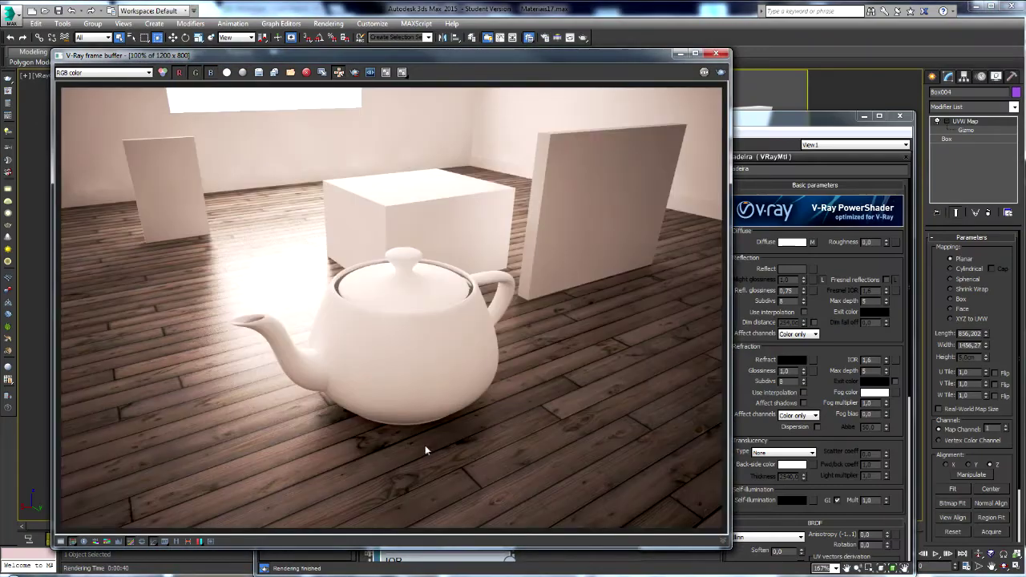
In the Slate Material Editor, shift Map #0 right and place Map #2 beside Map #1
{"action": "scroll", "coordinate": [222, 393], "scroll_direction": "up", "scroll_amount": 3}
{"action": "scroll", "coordinate": [223, 393], "scroll_direction": "down", "scroll_amount": 3}
{"action": "left_click", "coordinate": [743, 121]}
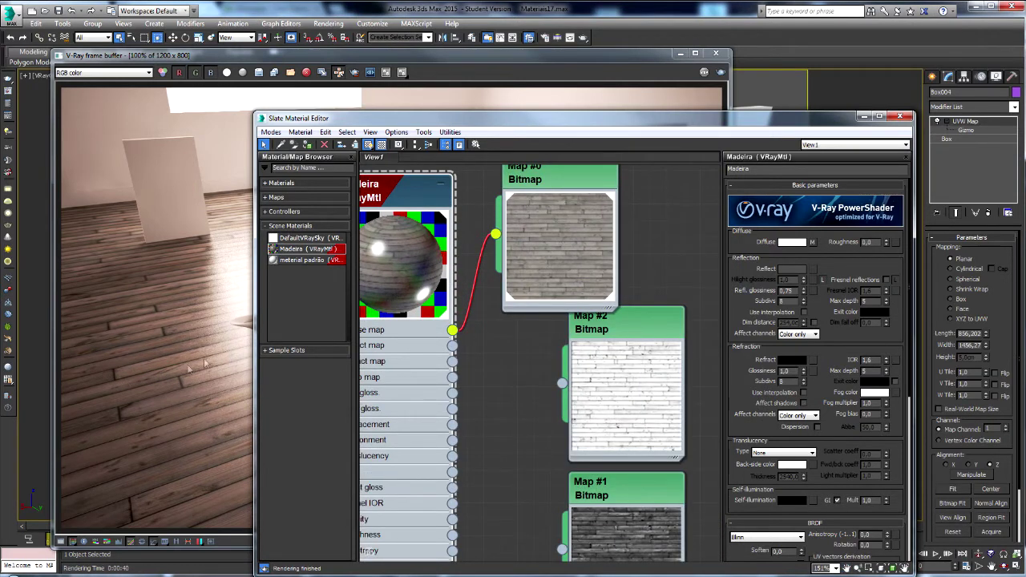
{"action": "middle_click_drag", "start_coordinate": [511, 475], "coordinate": [601, 470]}
{"action": "middle_click_drag", "start_coordinate": [662, 307], "coordinate": [637, 343]}
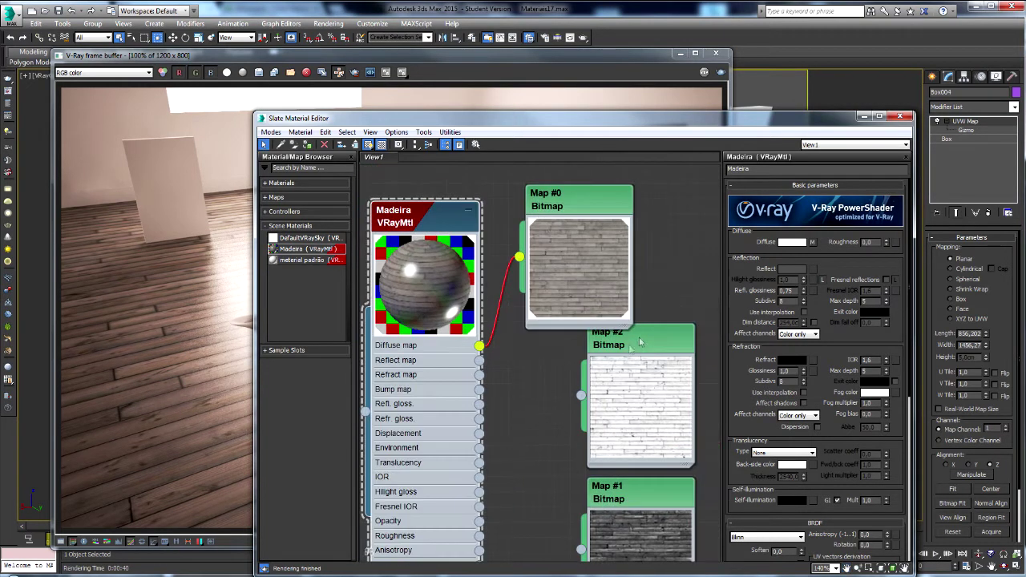
{"action": "left_click_drag", "start_coordinate": [570, 210], "coordinate": [655, 210]}
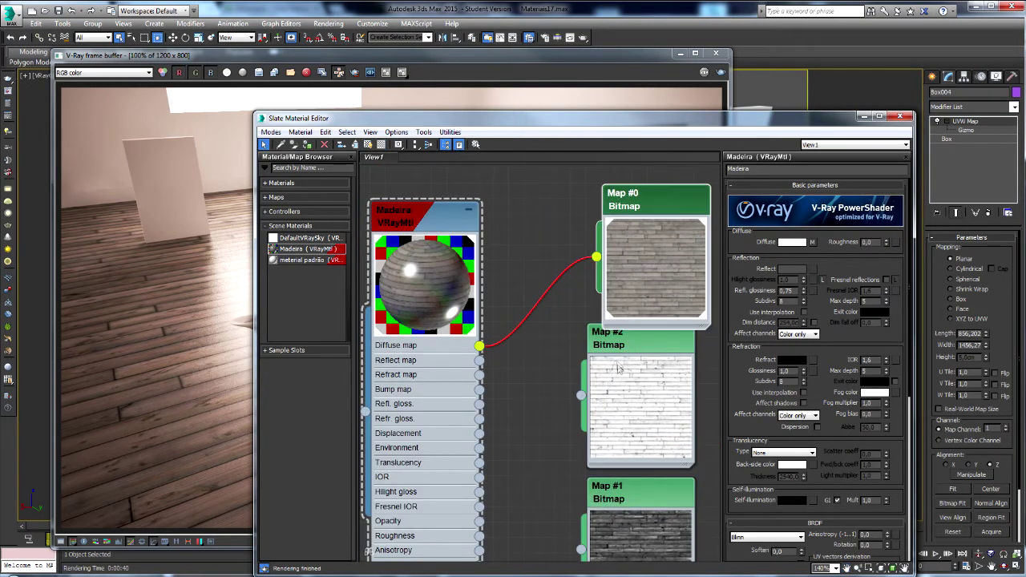
{"action": "left_click_drag", "start_coordinate": [618, 369], "coordinate": [645, 532]}
{"action": "middle_click_drag", "start_coordinate": [645, 531], "coordinate": [555, 397]}
{"action": "left_click_drag", "start_coordinate": [584, 372], "coordinate": [693, 362]}
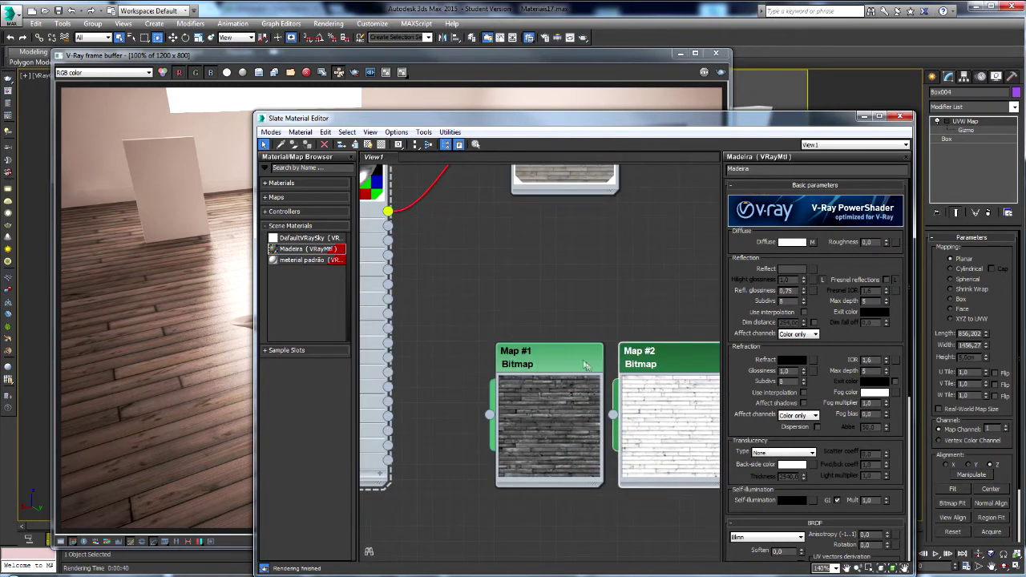
Move Map #0 up and right, then open the Maps list from the view's right-click menu
{"action": "middle_click_drag", "start_coordinate": [585, 361], "coordinate": [634, 521]}
{"action": "left_click_drag", "start_coordinate": [586, 232], "coordinate": [610, 196]}
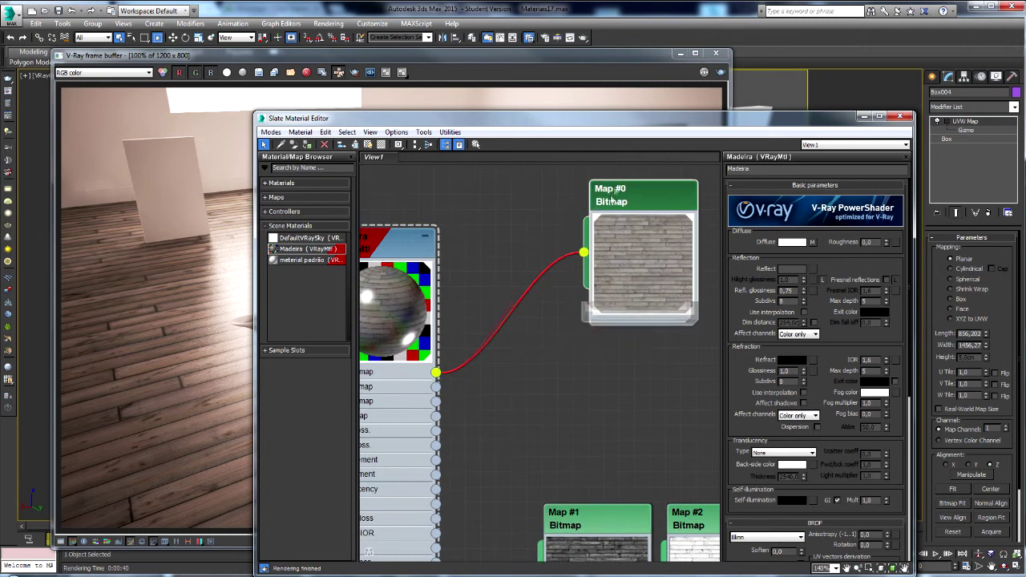
{"action": "right_click", "coordinate": [534, 335]}
{"action": "mouse_move", "coordinate": [587, 342]}
{"action": "mouse_move", "coordinate": [669, 363]}
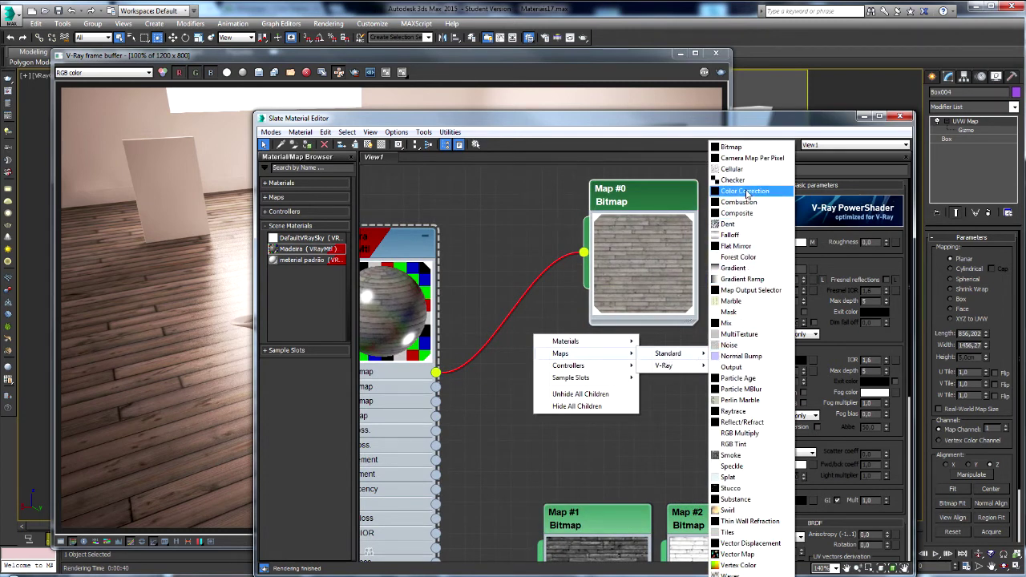
Add a Color Correction map, feed Map #0 into it, and wire it to Madeira's bump
{"action": "left_click", "coordinate": [744, 190]}
{"action": "left_click_drag", "start_coordinate": [533, 347], "coordinate": [517, 347]}
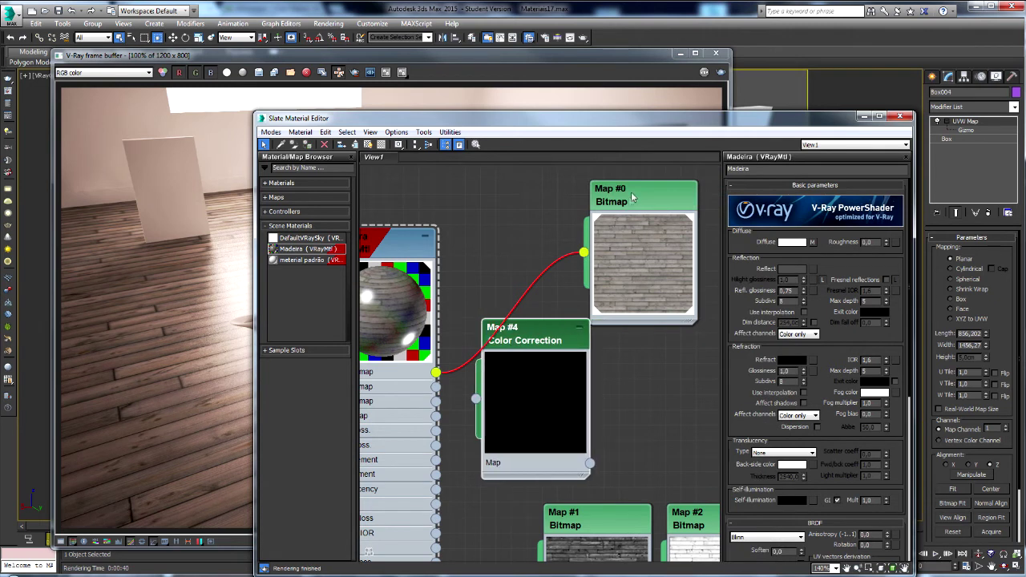
{"action": "left_click_drag", "start_coordinate": [633, 199], "coordinate": [647, 182]}
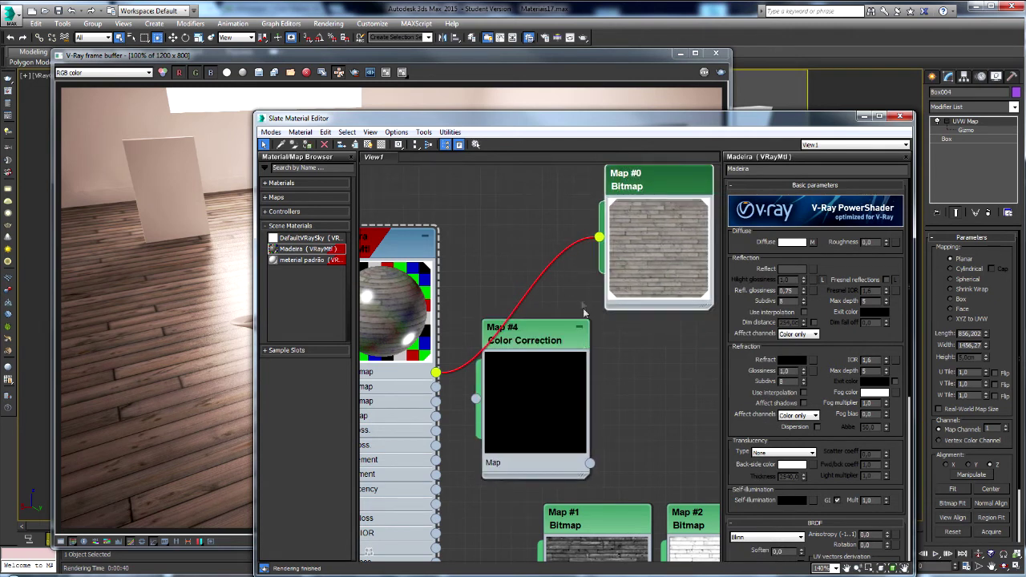
{"action": "left_click_drag", "start_coordinate": [598, 237], "coordinate": [590, 463]}
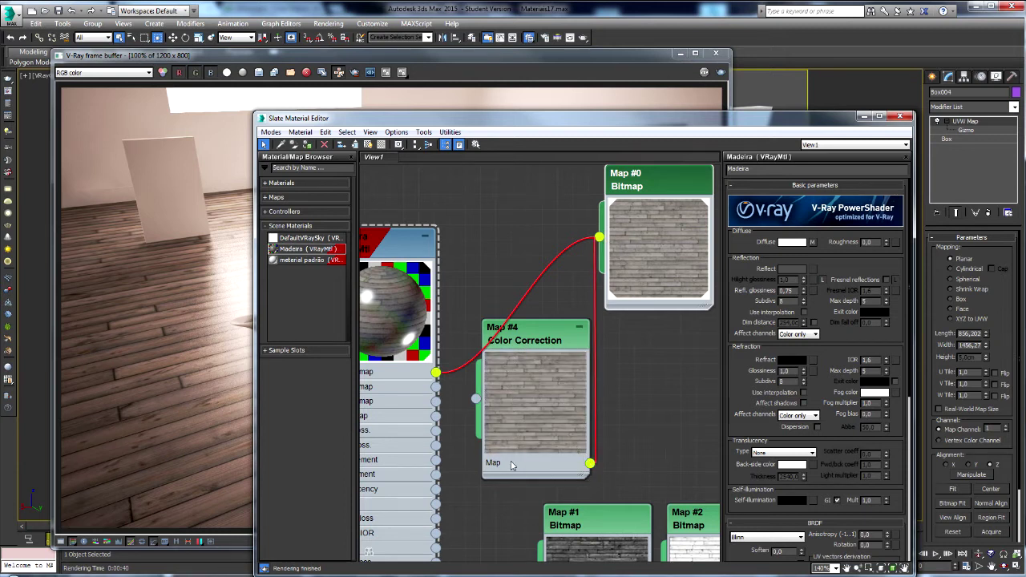
{"action": "middle_click_drag", "start_coordinate": [513, 465], "coordinate": [613, 458]}
{"action": "left_click_drag", "start_coordinate": [574, 394], "coordinate": [535, 409]}
Open an enlarged Madeira preview window and place it on the left side
{"action": "scroll", "coordinate": [505, 331], "scroll_direction": "up", "scroll_amount": 3}
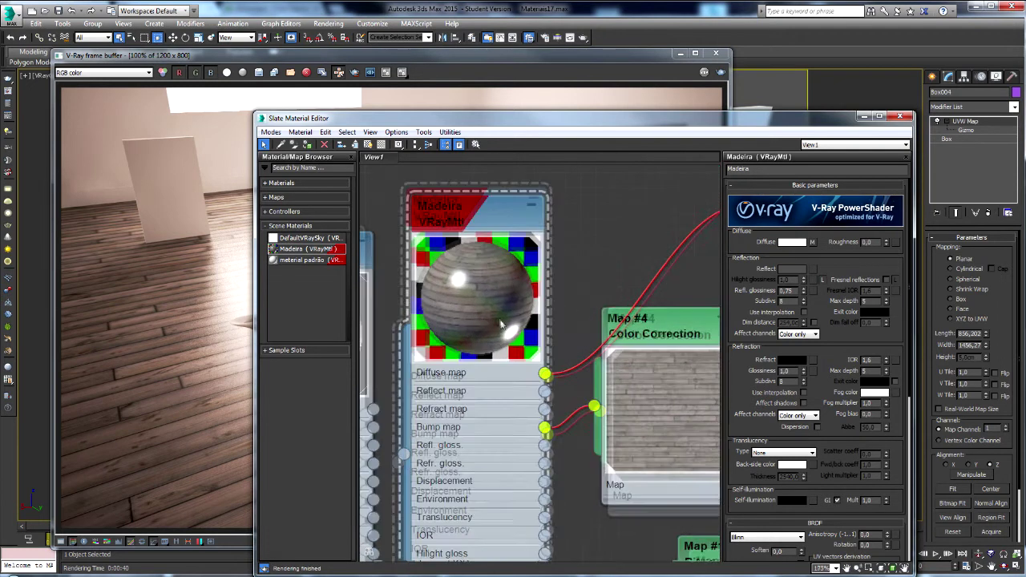
{"action": "right_click", "coordinate": [476, 280]}
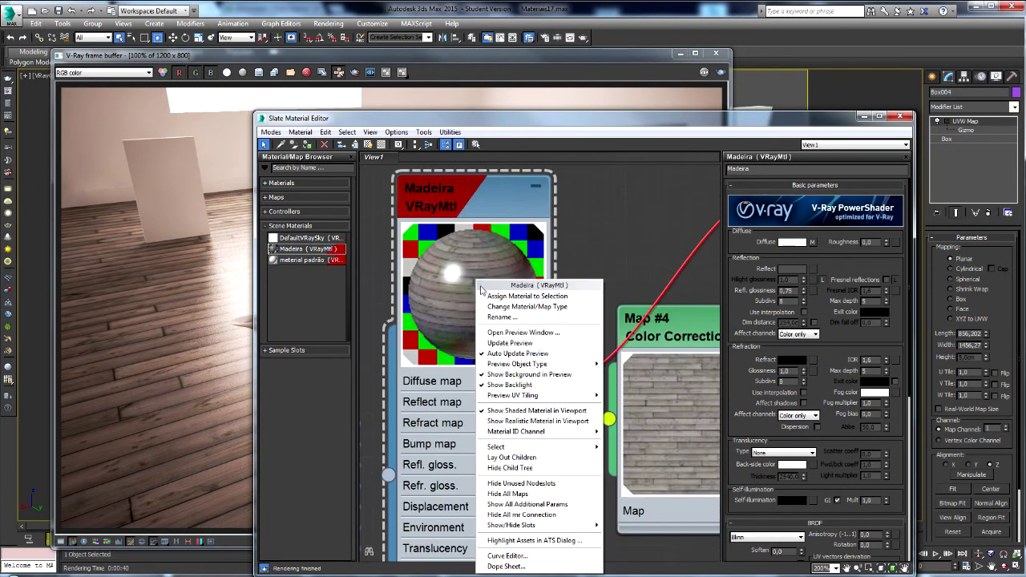
{"action": "left_click", "coordinate": [500, 333]}
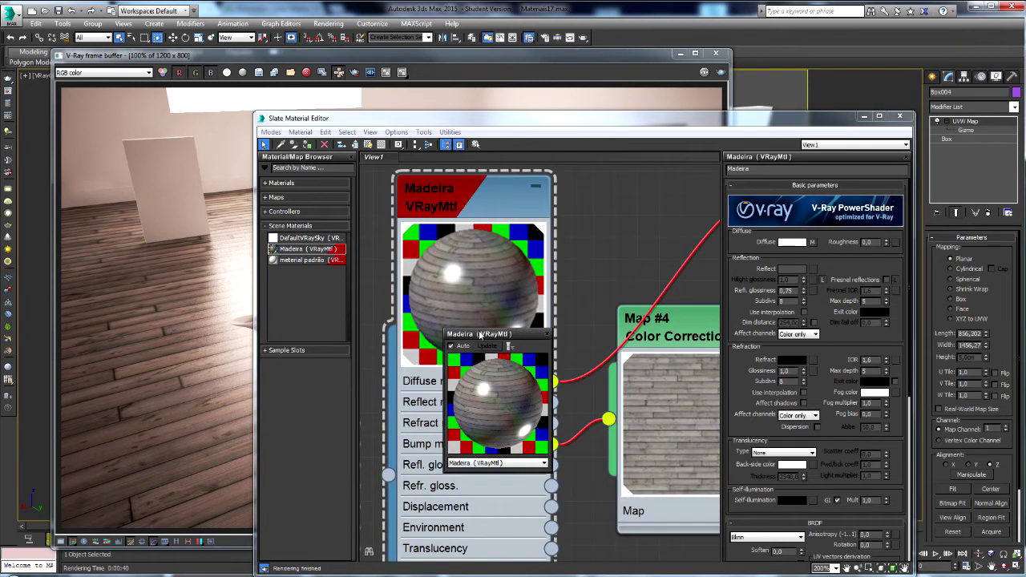
{"action": "left_click", "coordinate": [546, 334]}
{"action": "right_click", "coordinate": [469, 259]}
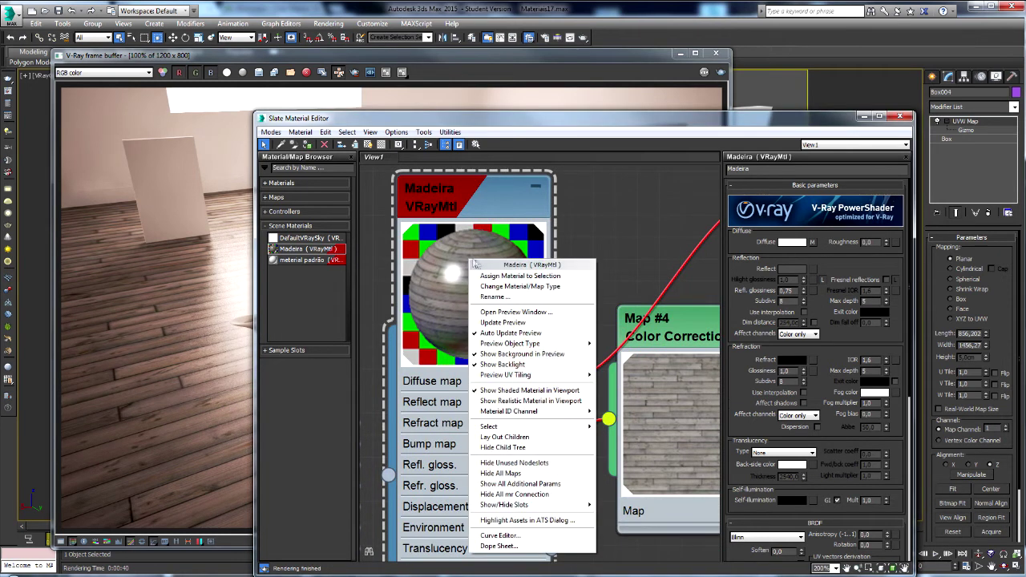
{"action": "left_click", "coordinate": [500, 312]}
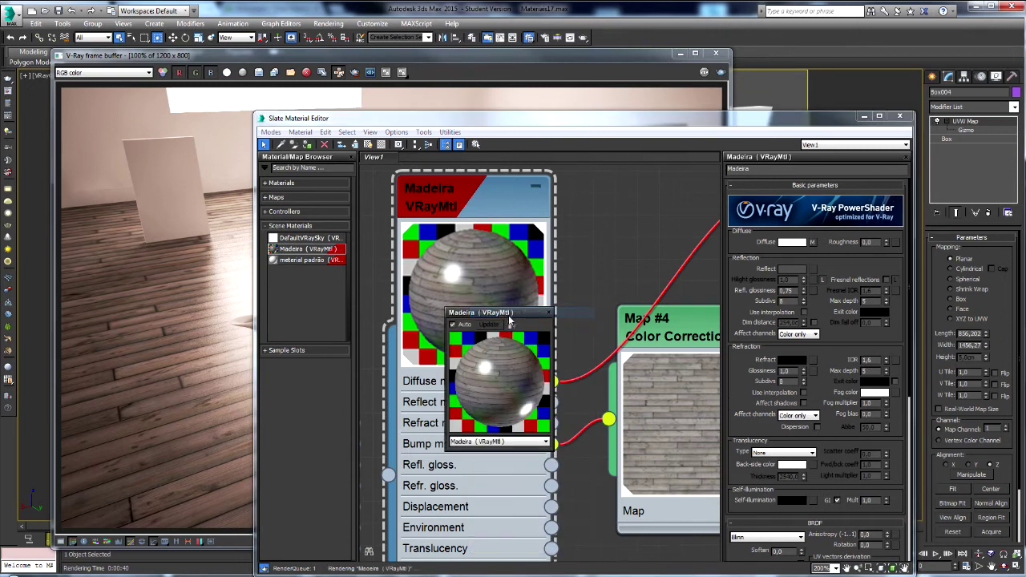
{"action": "left_click_drag", "start_coordinate": [461, 72], "coordinate": [536, 41]}
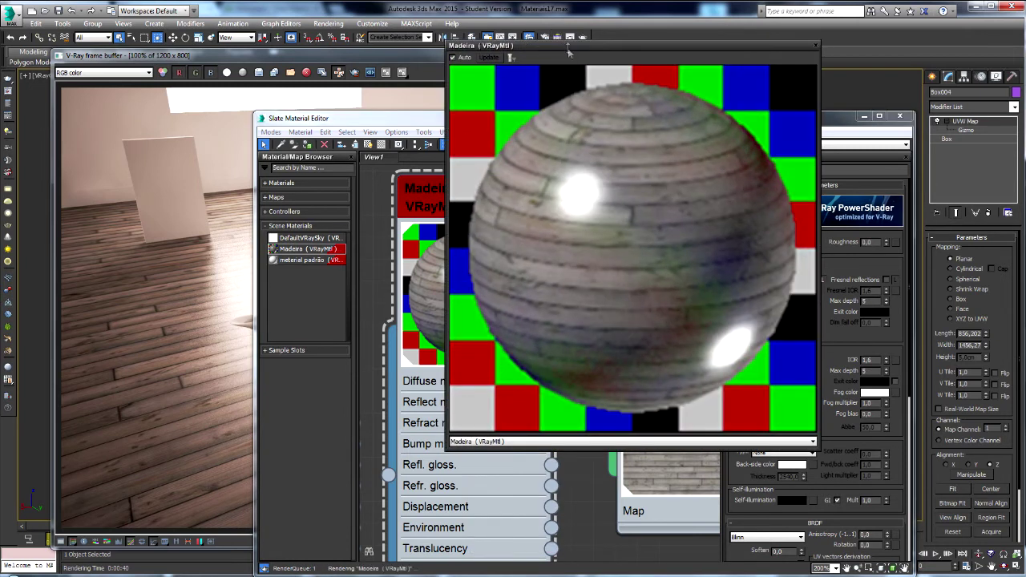
{"action": "left_click_drag", "start_coordinate": [559, 48], "coordinate": [229, 104]}
Delete and redo the Color Correction-to-bump wire, then show the Color Correction settings
{"action": "left_click", "coordinate": [570, 432]}
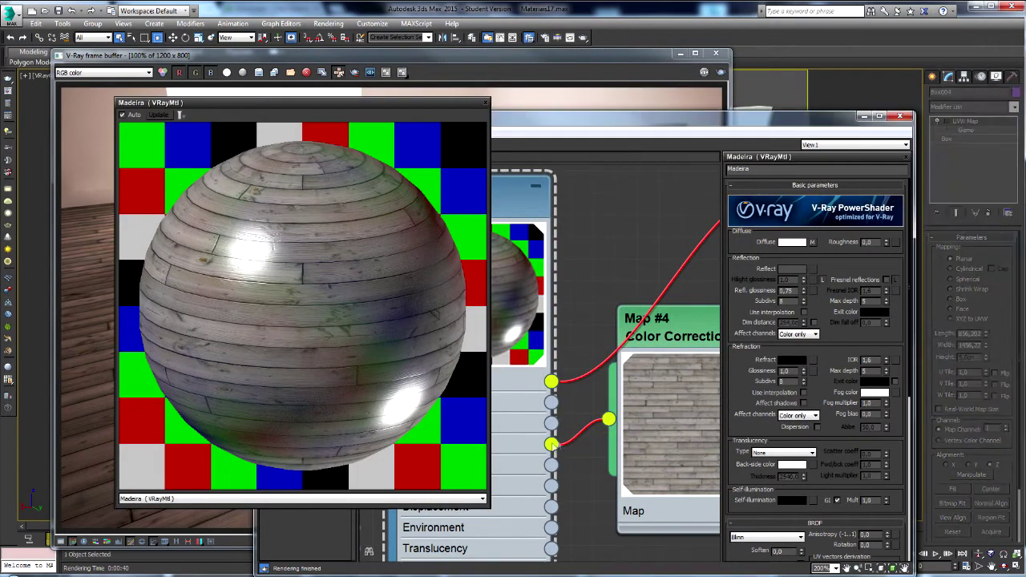
{"action": "key", "text": "Delete"}
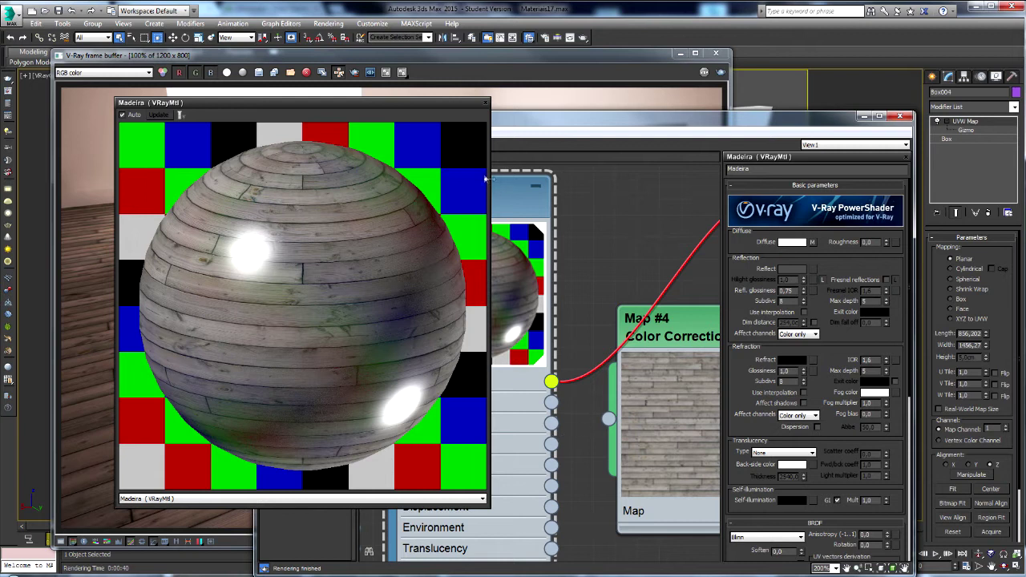
{"action": "left_click_drag", "start_coordinate": [393, 107], "coordinate": [322, 114]}
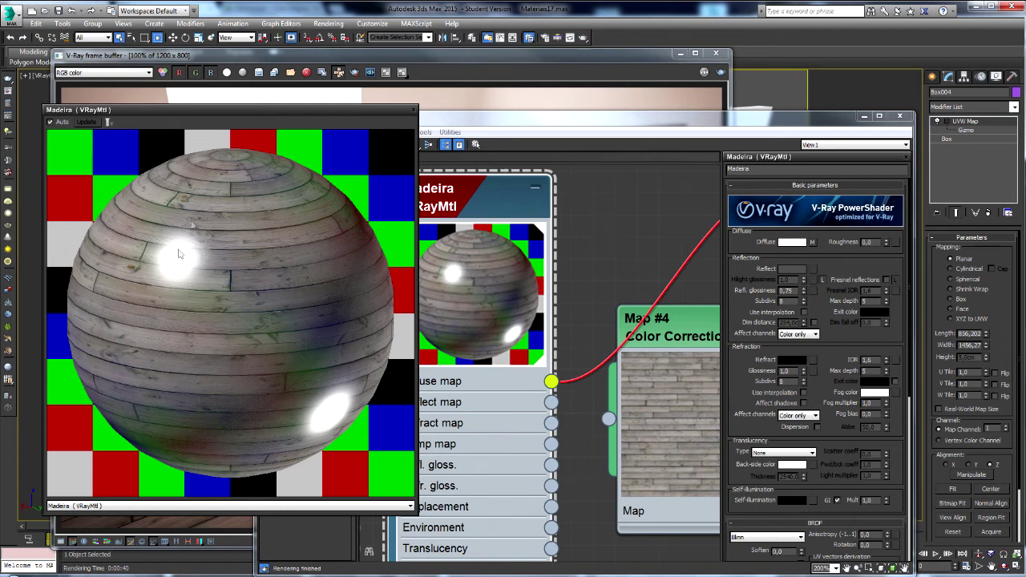
{"action": "left_click_drag", "start_coordinate": [609, 418], "coordinate": [550, 443]}
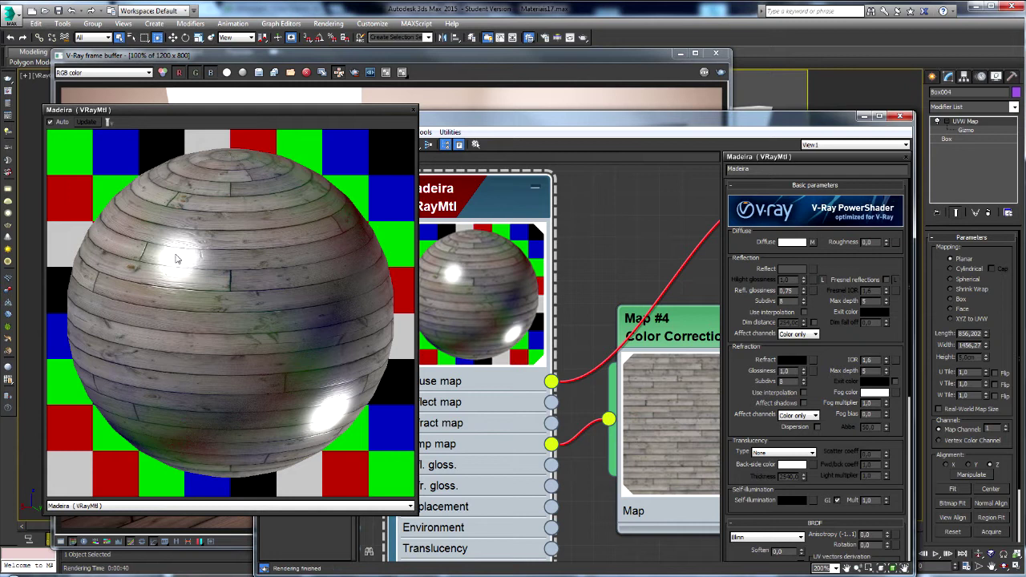
{"action": "double_click", "coordinate": [699, 339]}
{"action": "middle_click_drag", "start_coordinate": [699, 339], "coordinate": [626, 337]}
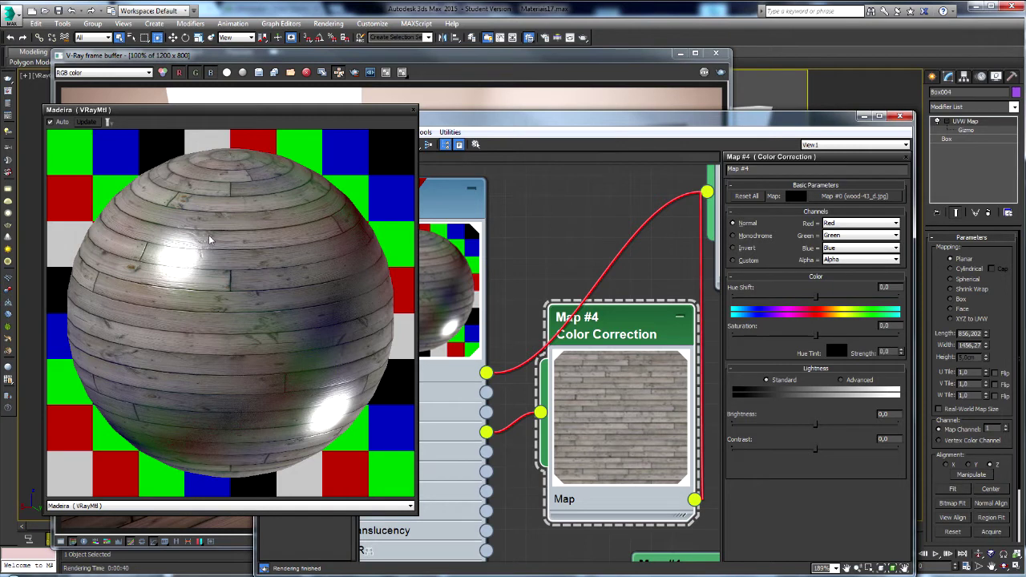
Set Map #4 Color Correction channels to Monochrome, then show the Madeira material's parameters
{"action": "scroll", "coordinate": [599, 335], "scroll_direction": "up", "scroll_amount": 1}
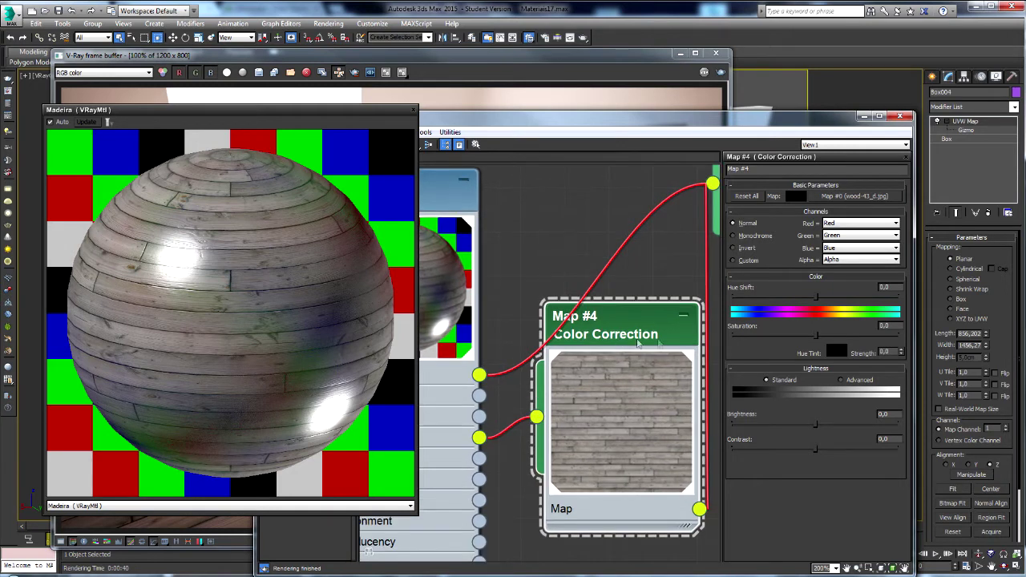
{"action": "middle_click_drag", "start_coordinate": [674, 284], "coordinate": [633, 279]}
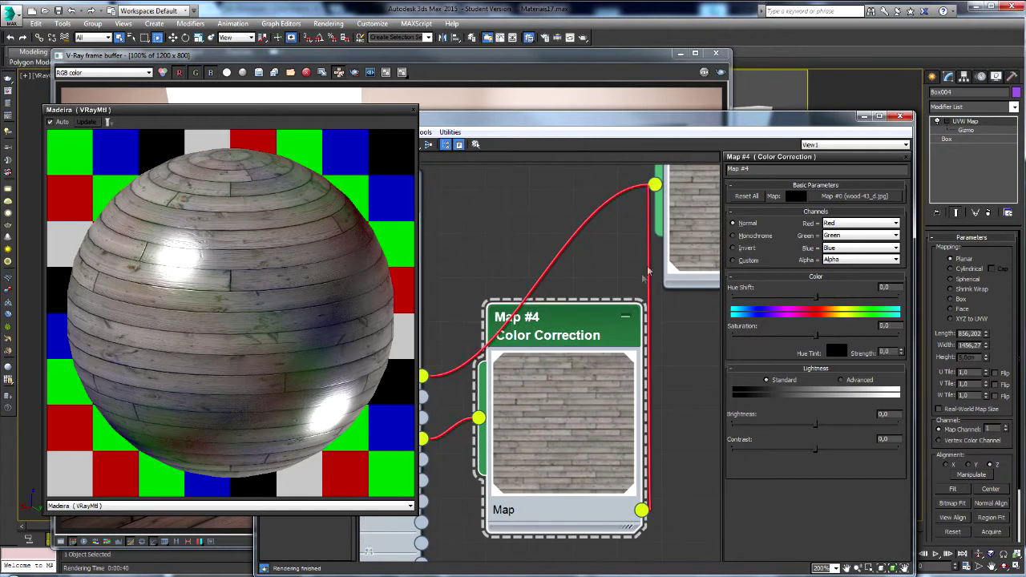
{"action": "scroll", "coordinate": [533, 338], "scroll_direction": "down", "scroll_amount": 4}
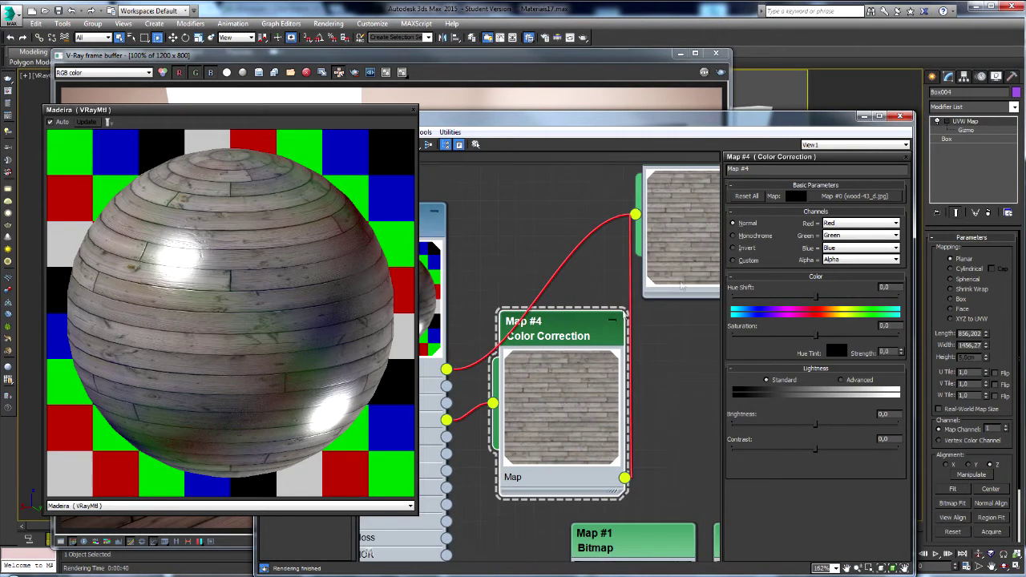
{"action": "left_click", "coordinate": [760, 237]}
{"action": "middle_click_drag", "start_coordinate": [522, 270], "coordinate": [626, 256]}
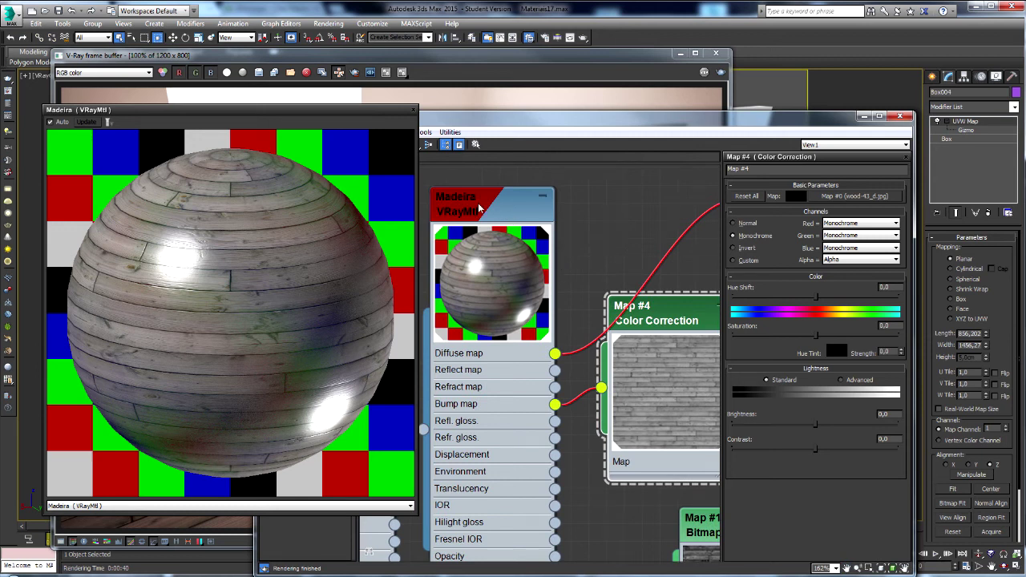
{"action": "double_click", "coordinate": [479, 206]}
{"action": "scroll", "coordinate": [769, 388], "scroll_direction": "down", "scroll_amount": 5}
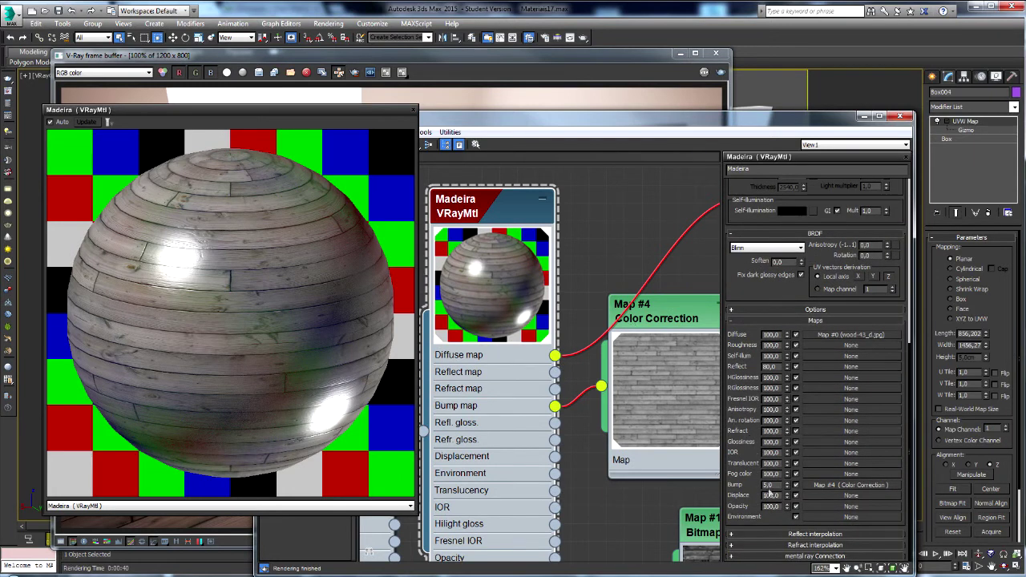
Try Madeira Bump amounts of 10 and 30, then settle on 5
{"action": "type", "text": "0"}
{"action": "key", "text": "Return"}
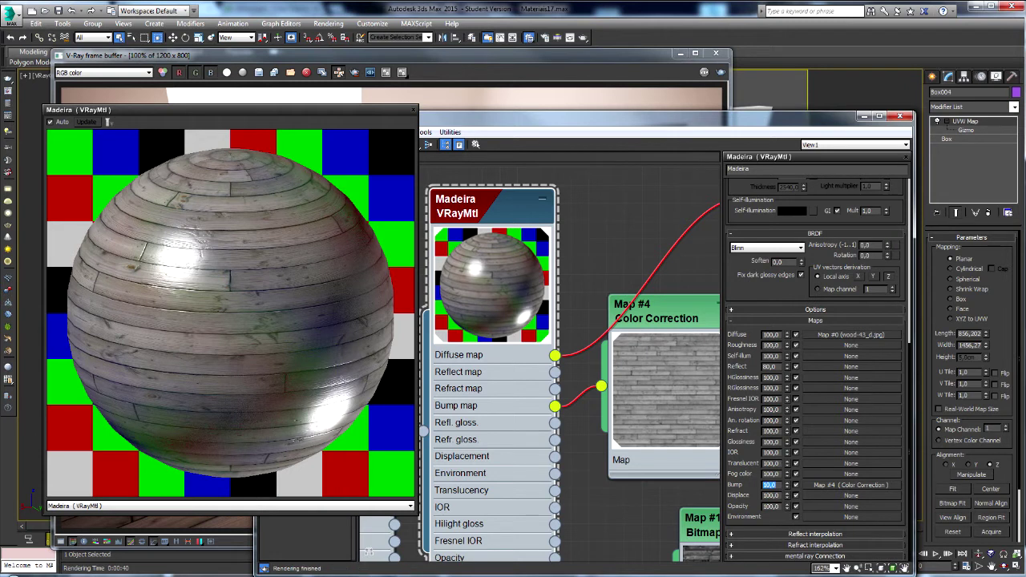
{"action": "type", "text": "30"}
{"action": "key", "text": "Return"}
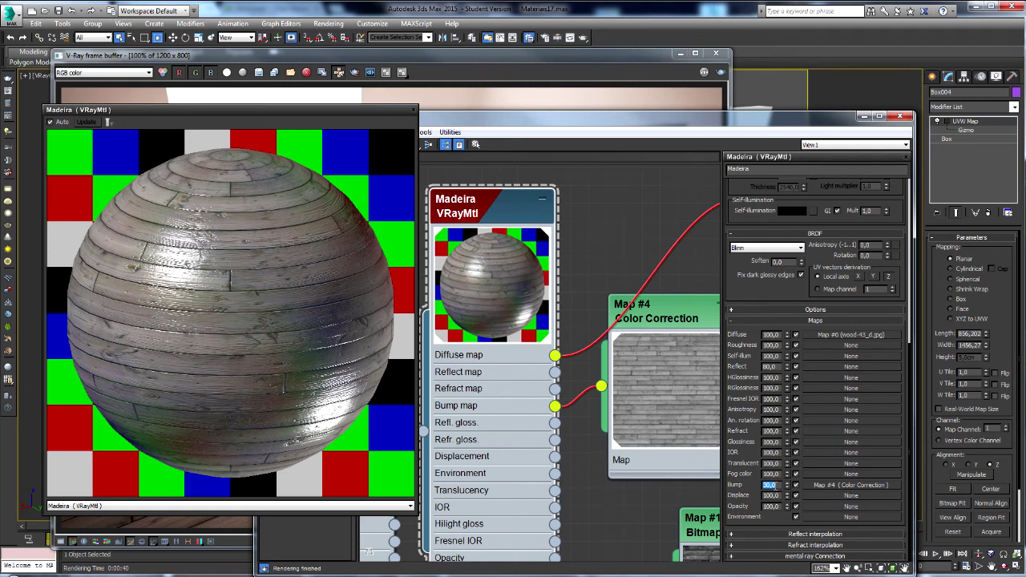
{"action": "key", "text": "Return"}
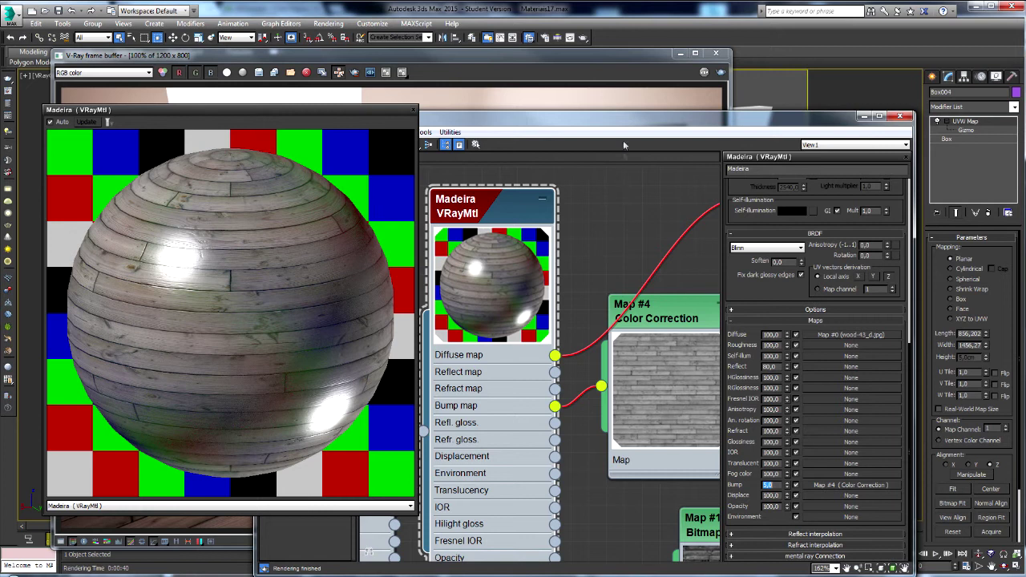
{"action": "left_click", "coordinate": [580, 63]}
Region-render the teapot room with the weaker bump and inspect the floor near the spout
{"action": "left_click", "coordinate": [354, 72]}
{"action": "left_click", "coordinate": [704, 72]}
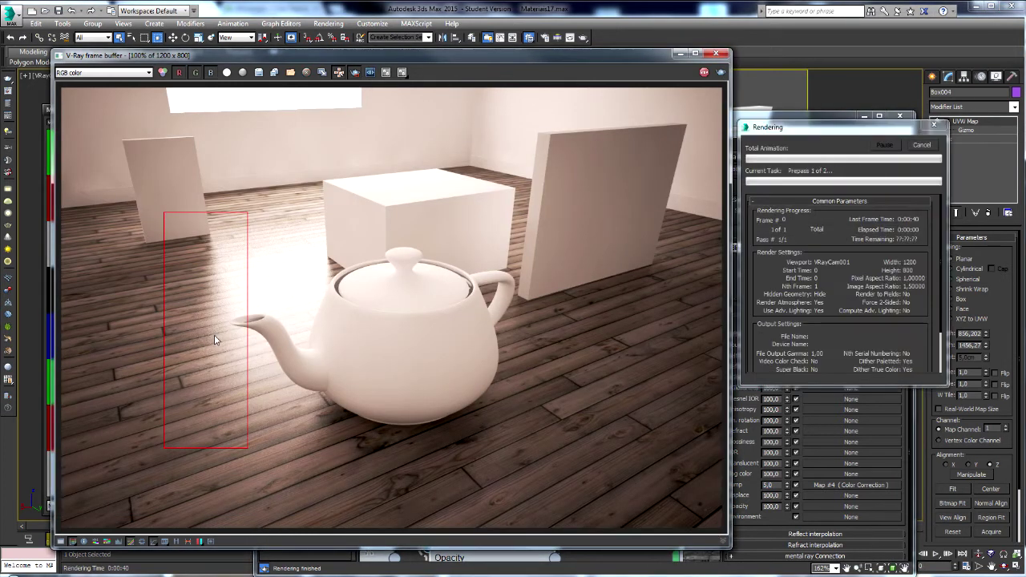
{"action": "scroll", "coordinate": [213, 330], "scroll_direction": "up", "scroll_amount": 1}
{"action": "middle_click_drag", "start_coordinate": [187, 300], "coordinate": [238, 254]}
{"action": "middle_click_drag", "start_coordinate": [245, 372], "coordinate": [232, 325]}
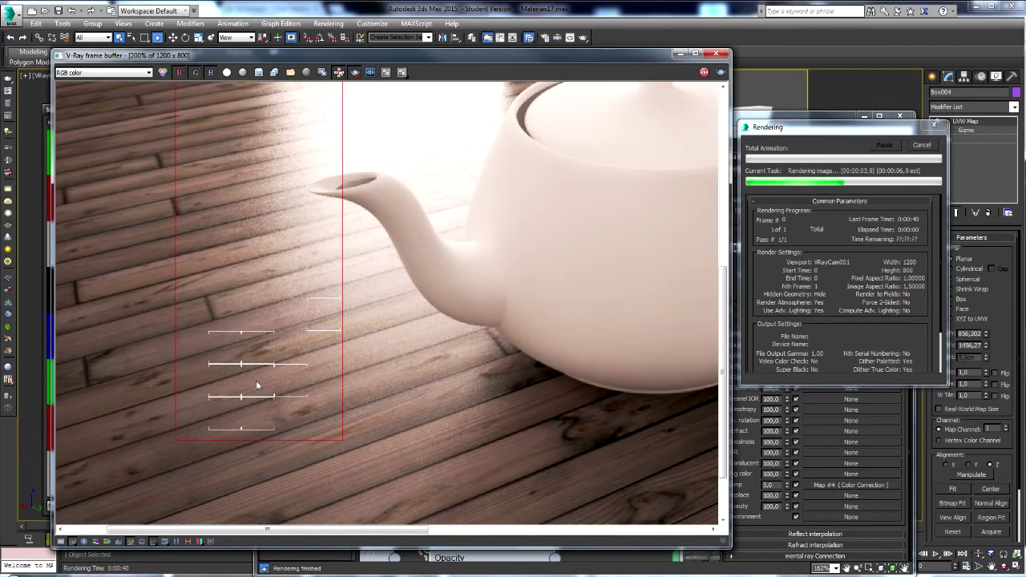
{"action": "scroll", "coordinate": [261, 380], "scroll_direction": "up", "scroll_amount": 1}
{"action": "scroll", "coordinate": [260, 329], "scroll_direction": "down", "scroll_amount": 1}
{"action": "scroll", "coordinate": [259, 332], "scroll_direction": "down", "scroll_amount": 1}
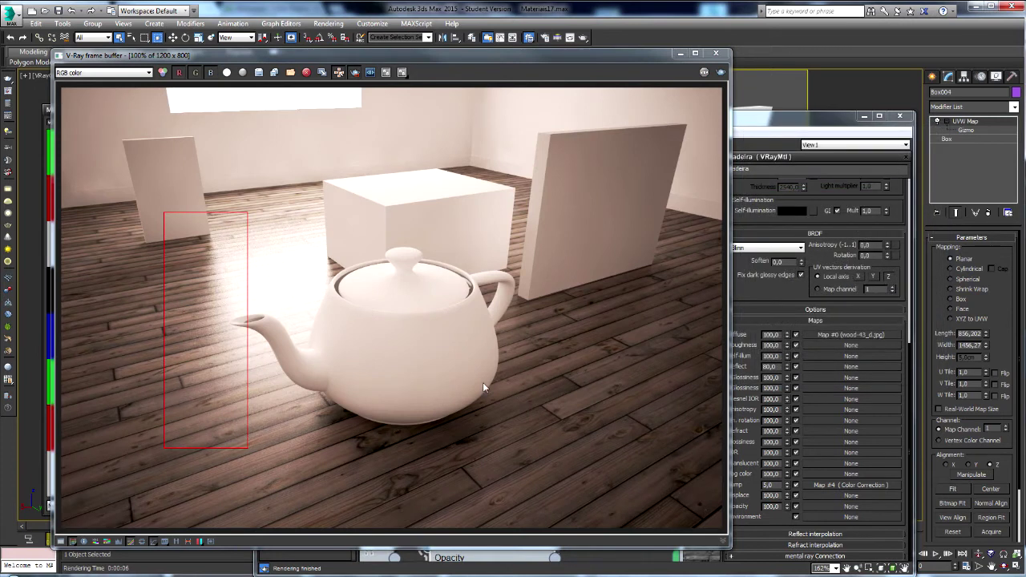
{"action": "scroll", "coordinate": [273, 206], "scroll_direction": "up", "scroll_amount": 1}
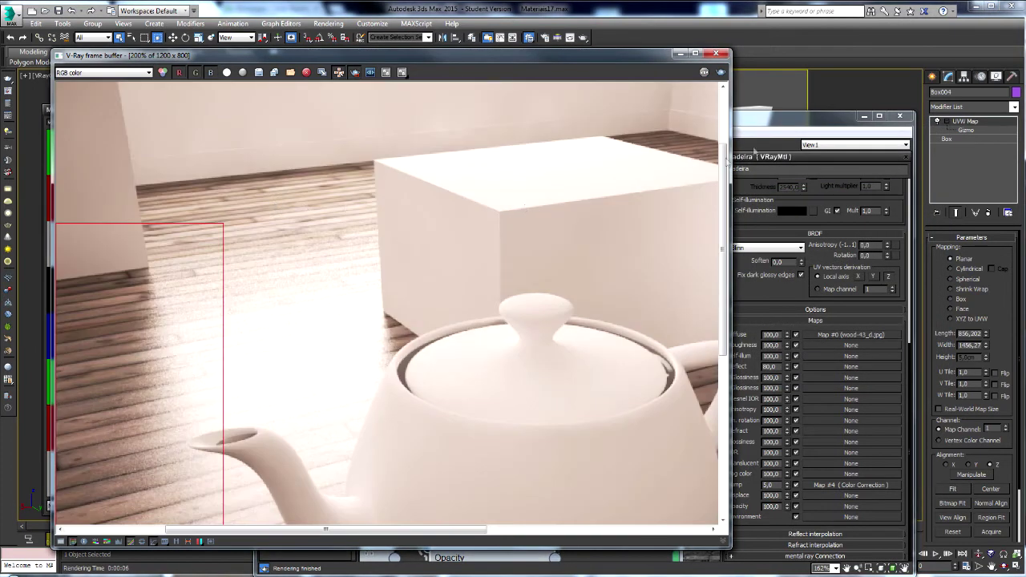
Raise Madeira's reflection glossiness to 0,8 and re-render
{"action": "left_click", "coordinate": [786, 119]}
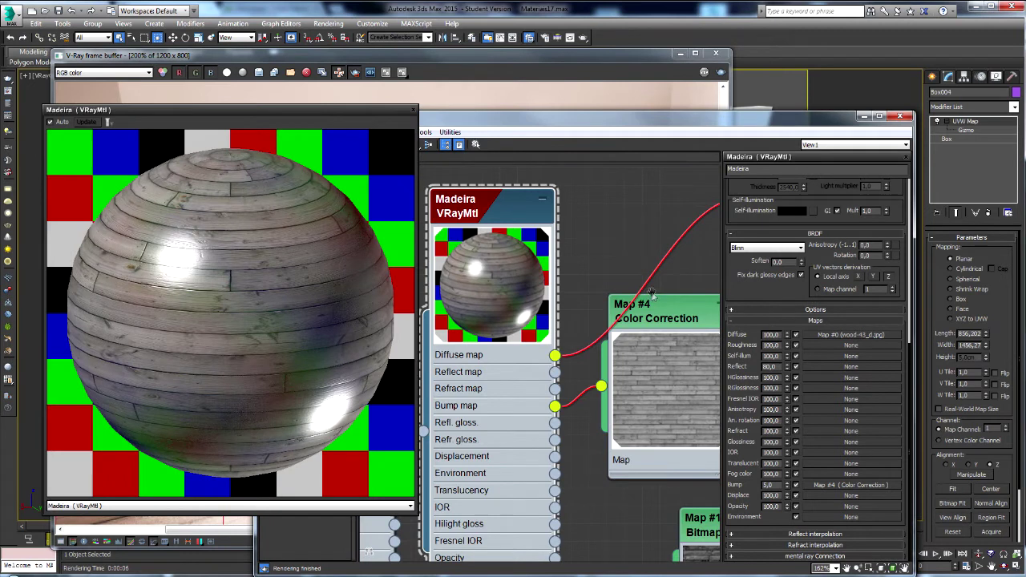
{"action": "scroll", "coordinate": [554, 265], "scroll_direction": "up", "scroll_amount": 1}
{"action": "scroll", "coordinate": [793, 293], "scroll_direction": "up", "scroll_amount": 5}
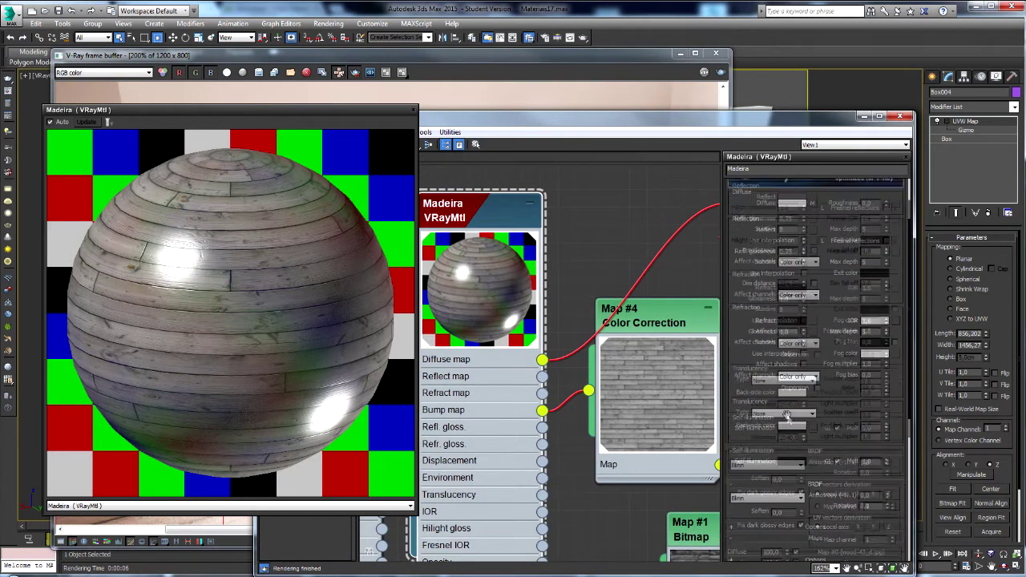
{"action": "type", "text": "0,8"}
{"action": "key", "text": "Return"}
{"action": "left_click", "coordinate": [543, 41]}
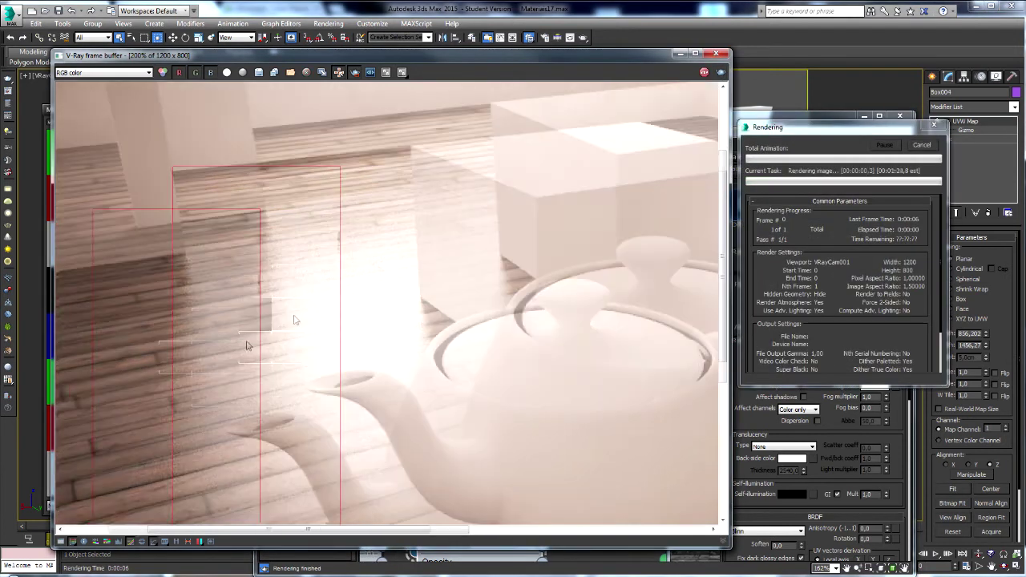
Inspect the new render around the spout and mark a new render region over the floor
{"action": "scroll", "coordinate": [277, 327], "scroll_direction": "up", "scroll_amount": 1}
{"action": "middle_click_drag", "start_coordinate": [278, 327], "coordinate": [253, 169]}
{"action": "scroll", "coordinate": [253, 170], "scroll_direction": "down", "scroll_amount": 1}
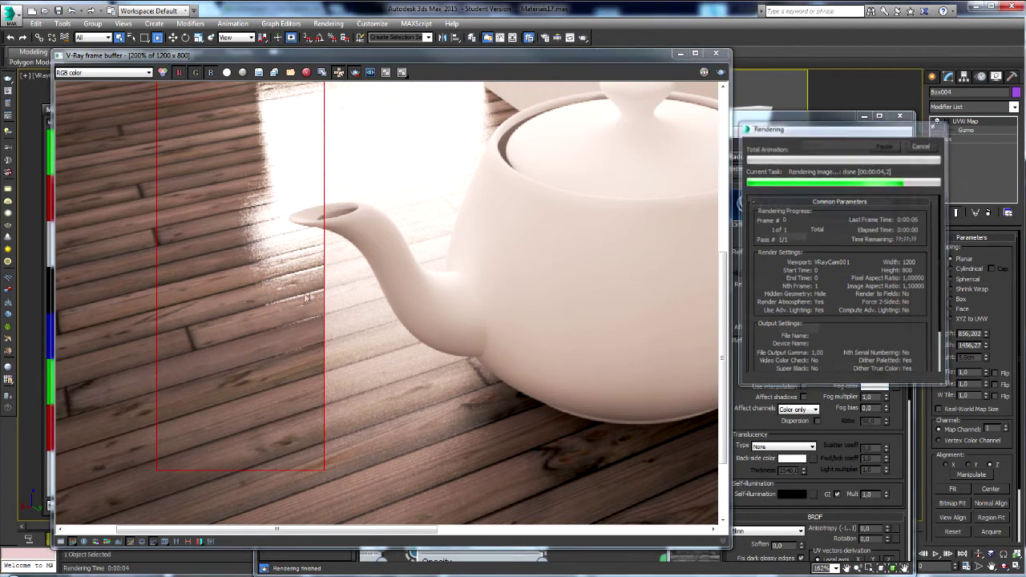
{"action": "scroll", "coordinate": [281, 264], "scroll_direction": "down", "scroll_amount": 1}
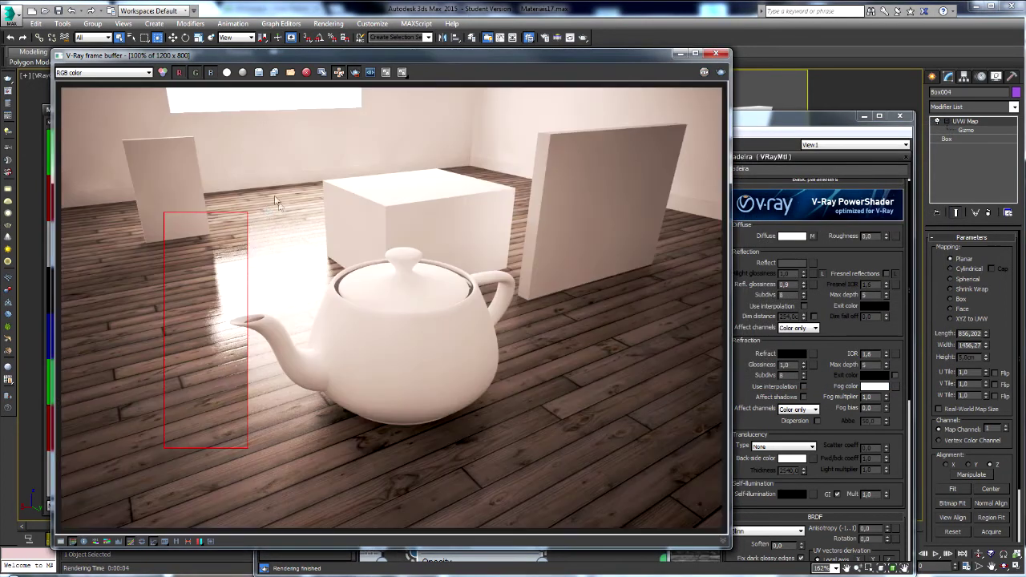
{"action": "scroll", "coordinate": [250, 216], "scroll_direction": "up", "scroll_amount": 1}
{"action": "middle_click_drag", "start_coordinate": [248, 210], "coordinate": [258, 191]}
{"action": "left_click_drag", "start_coordinate": [274, 118], "coordinate": [440, 513]}
{"action": "left_click", "coordinate": [755, 299]}
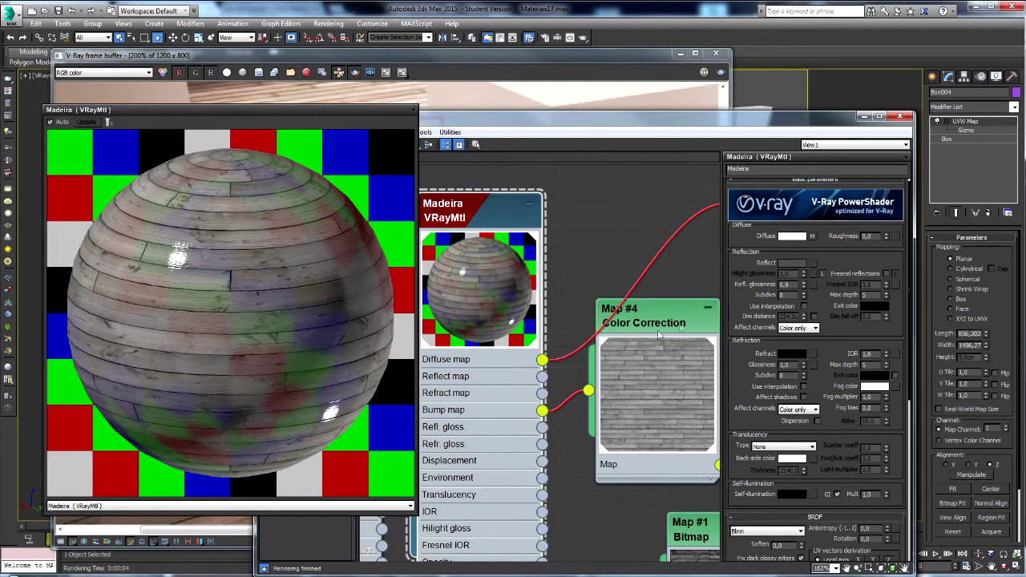
Disconnect the Color Correction map from Madeira's bump, render and inspect the floor by the spout
{"action": "left_click_drag", "start_coordinate": [542, 411], "coordinate": [569, 387]}
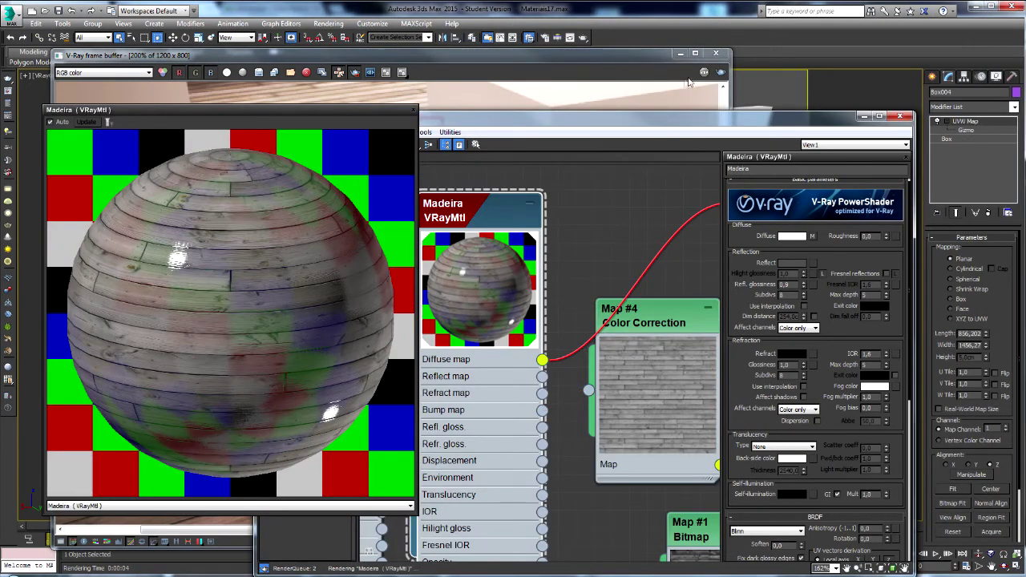
{"action": "key", "text": "shift+q"}
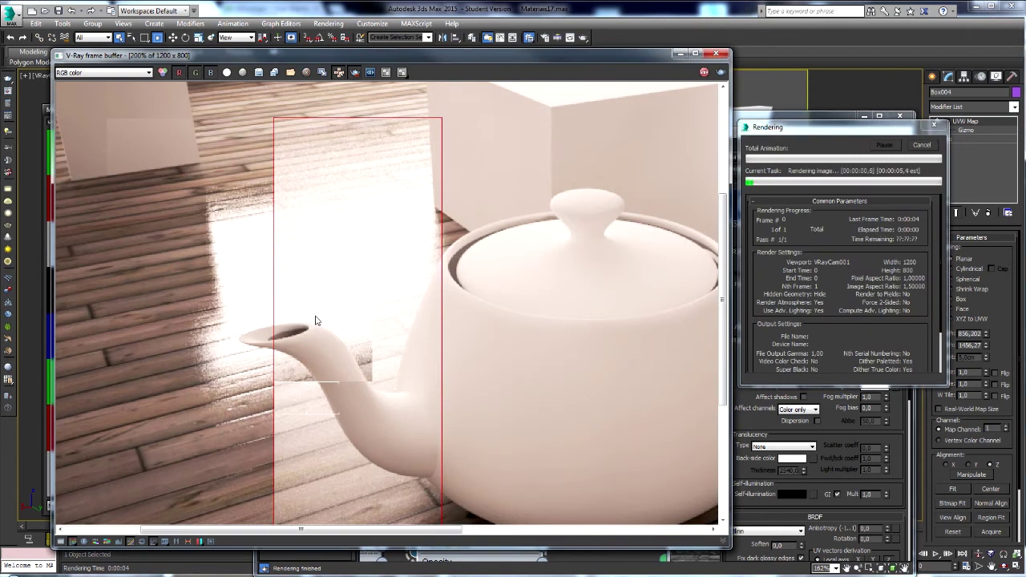
{"action": "scroll", "coordinate": [334, 265], "scroll_direction": "up", "scroll_amount": 1}
{"action": "scroll", "coordinate": [307, 339], "scroll_direction": "up", "scroll_amount": 1}
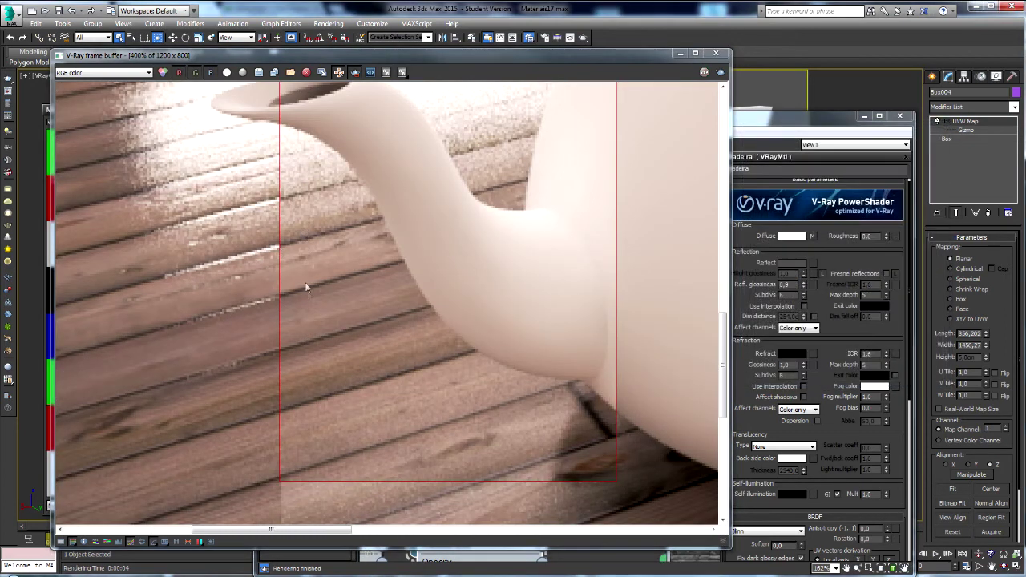
{"action": "middle_click_drag", "start_coordinate": [305, 258], "coordinate": [323, 312]}
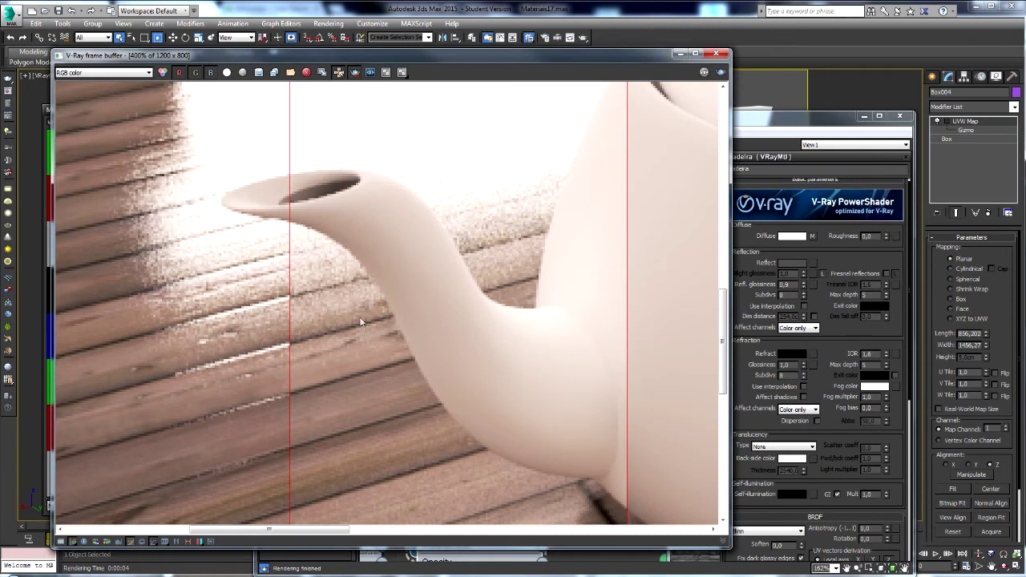
{"action": "scroll", "coordinate": [304, 315], "scroll_direction": "down", "scroll_amount": 4}
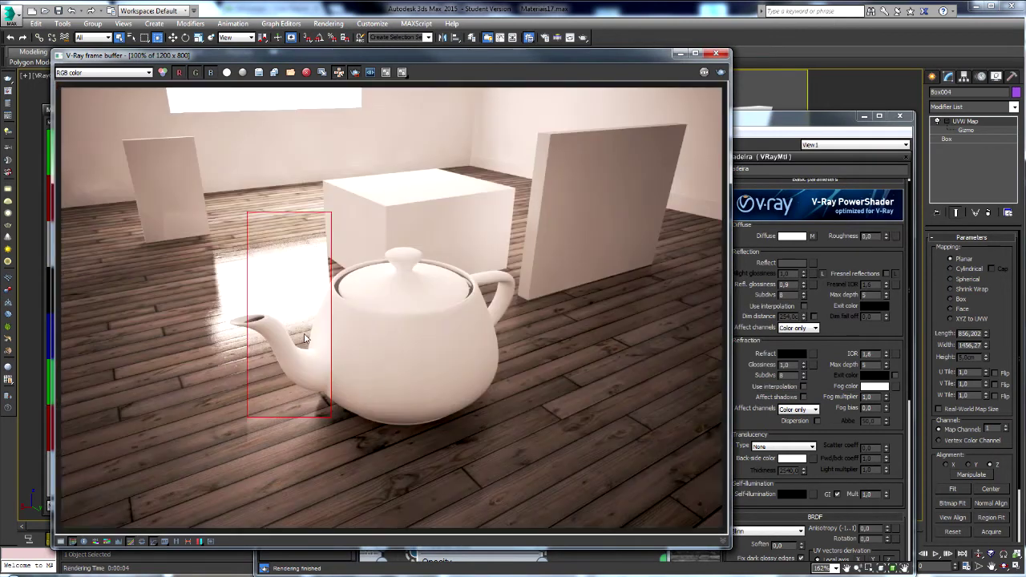
{"action": "scroll", "coordinate": [291, 281], "scroll_direction": "up", "scroll_amount": 1}
{"action": "middle_click_drag", "start_coordinate": [186, 267], "coordinate": [267, 295]}
{"action": "scroll", "coordinate": [500, 284], "scroll_direction": "down", "scroll_amount": 1}
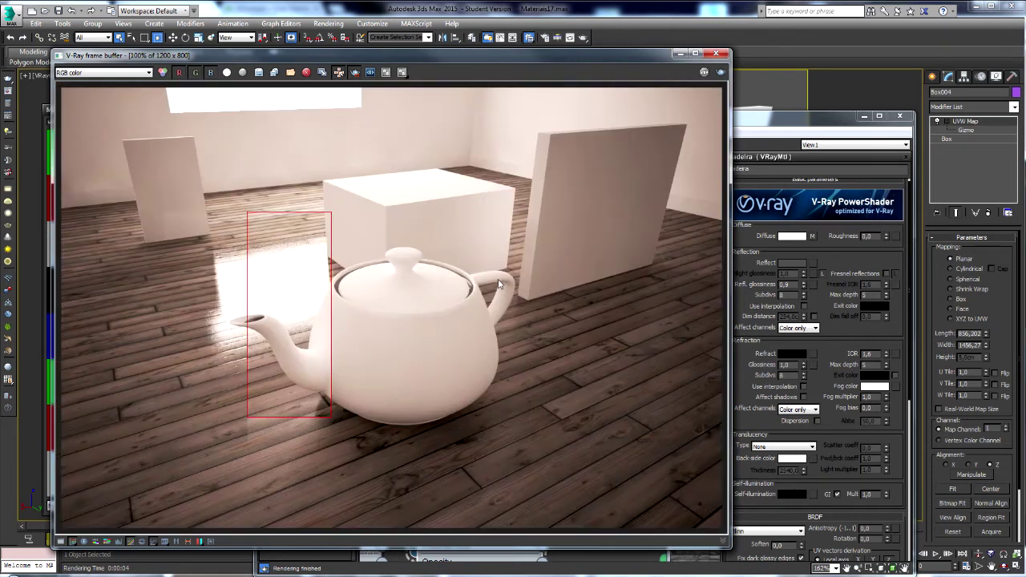
Set Madeira's reflection glossiness back to 0,75
{"action": "left_click", "coordinate": [788, 286]}
{"action": "type", "text": "0,75"}
{"action": "key", "text": "Return"}
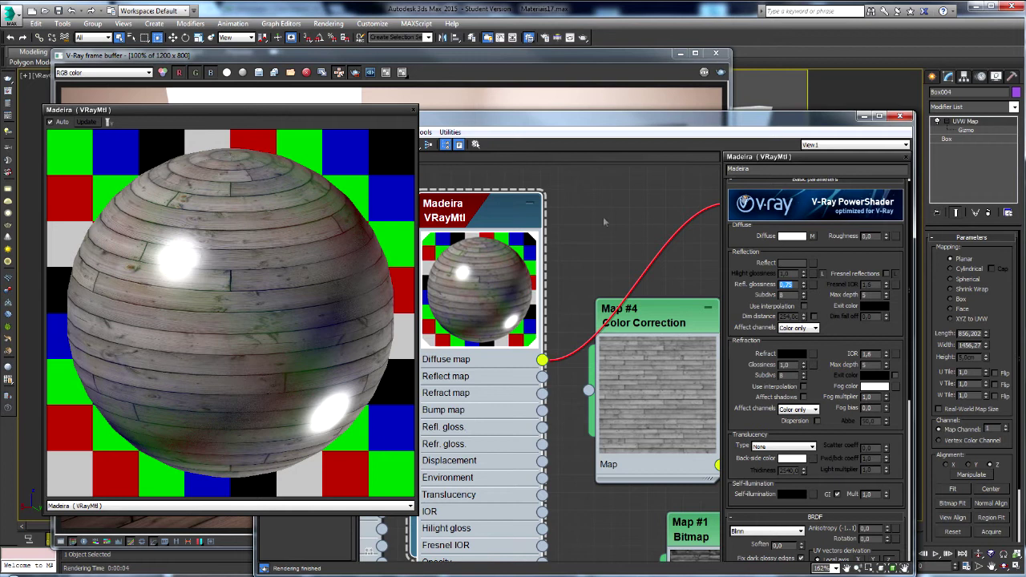
Close the material preview and render a larger region around the teapot spout
{"action": "scroll", "coordinate": [463, 210], "scroll_direction": "down", "scroll_amount": 1}
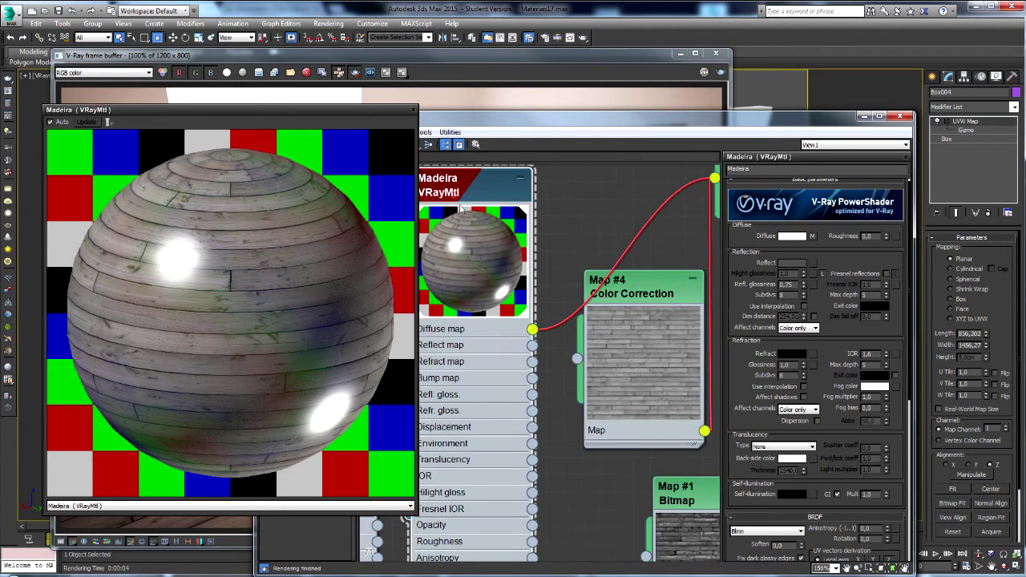
{"action": "left_click", "coordinate": [412, 110]}
{"action": "scroll", "coordinate": [410, 215], "scroll_direction": "down", "scroll_amount": 3}
{"action": "left_click", "coordinate": [222, 190]}
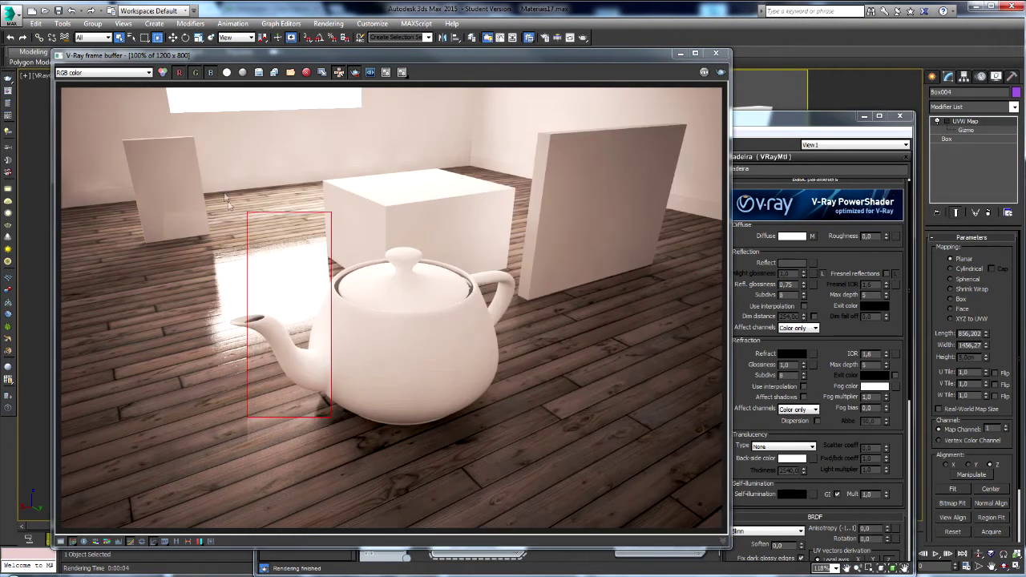
{"action": "left_click_drag", "start_coordinate": [161, 206], "coordinate": [350, 442]}
{"action": "left_click", "coordinate": [703, 71]}
{"action": "scroll", "coordinate": [249, 344], "scroll_direction": "up", "scroll_amount": 1}
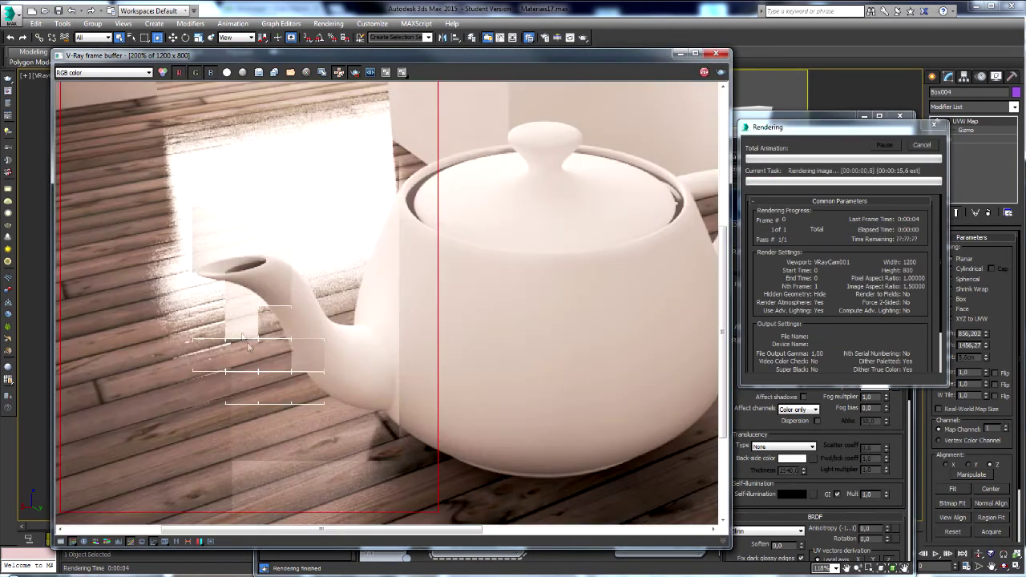
{"action": "middle_click_drag", "start_coordinate": [249, 344], "coordinate": [355, 286]}
{"action": "scroll", "coordinate": [346, 298], "scroll_direction": "down", "scroll_amount": 1}
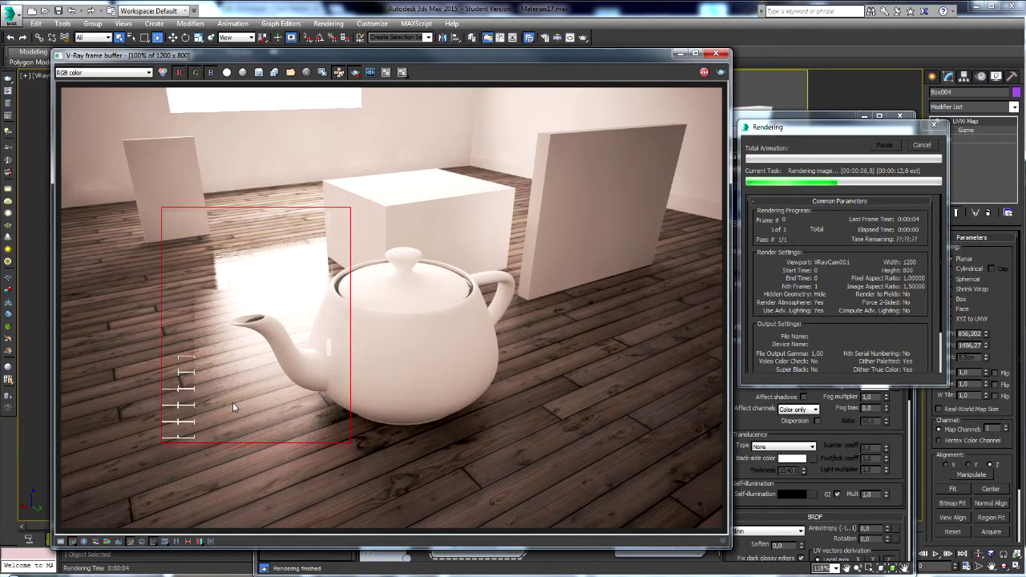
{"action": "scroll", "coordinate": [233, 407], "scroll_direction": "up", "scroll_amount": 2}
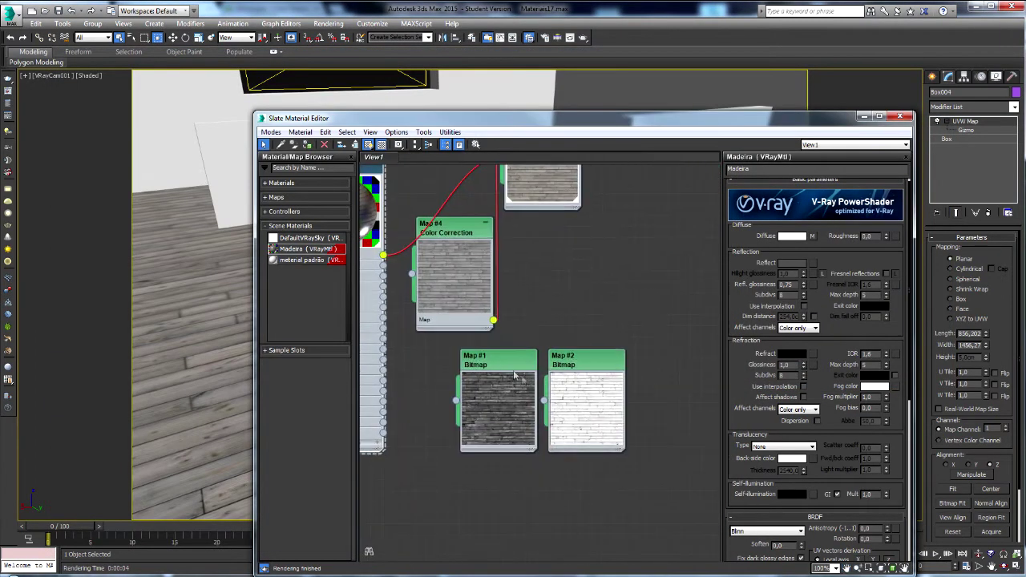
Delete the Color Correction node, arrange the Map #1 and Map #2 bitmaps, and show Map #1's parameters
{"action": "left_click_drag", "start_coordinate": [515, 374], "coordinate": [570, 242]}
{"action": "left_click_drag", "start_coordinate": [569, 360], "coordinate": [547, 337]}
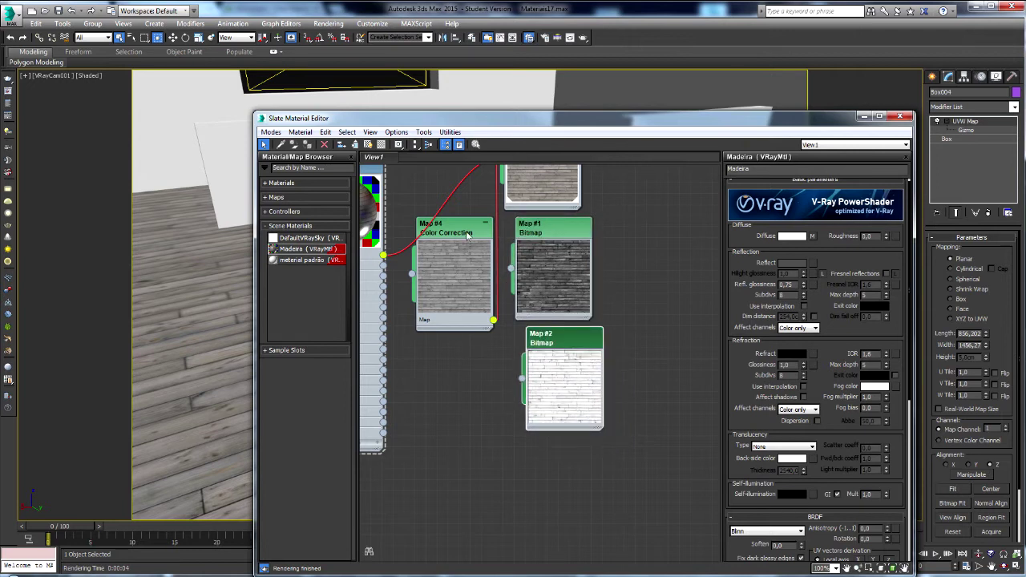
{"action": "left_click", "coordinate": [467, 235]}
{"action": "key", "text": "Delete"}
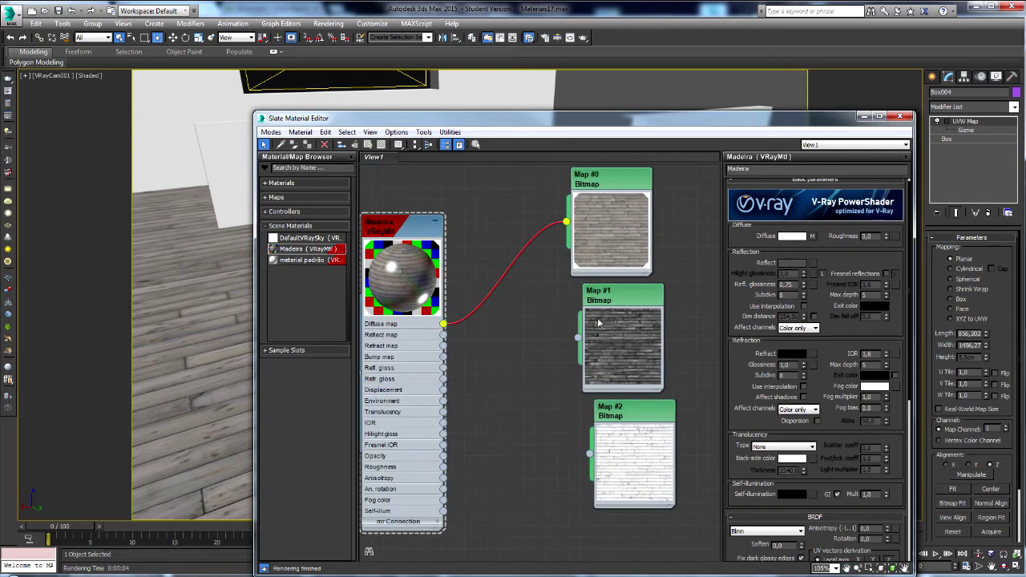
{"action": "scroll", "coordinate": [597, 323], "scroll_direction": "up", "scroll_amount": 2}
{"action": "left_click_drag", "start_coordinate": [661, 350], "coordinate": [616, 303]}
{"action": "double_click", "coordinate": [614, 295]}
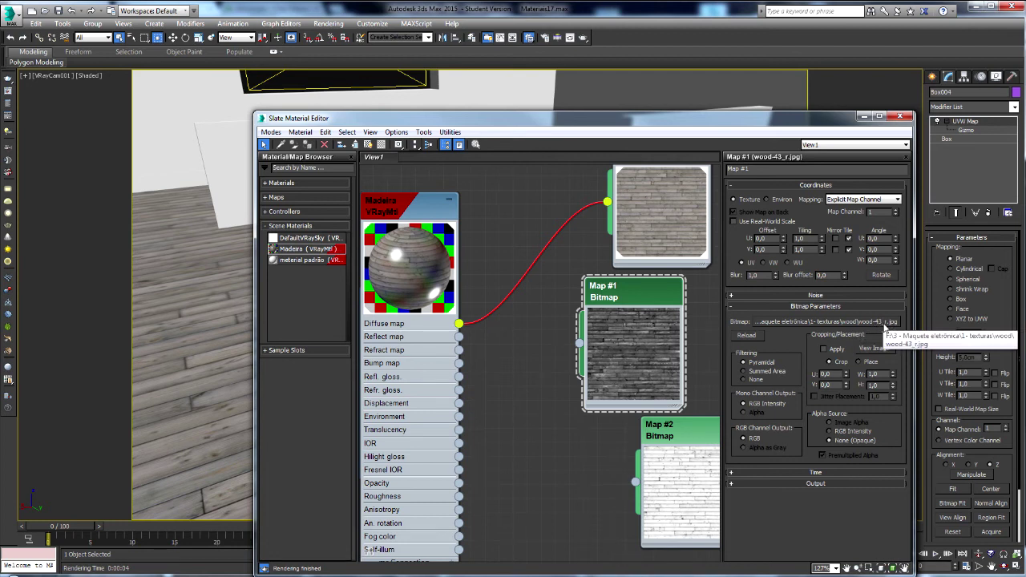
Place Map #2 below Map #1 and open a preview window of the wood-43_r.jpg texture
{"action": "middle_click_drag", "start_coordinate": [549, 355], "coordinate": [595, 328]}
{"action": "scroll", "coordinate": [502, 303], "scroll_direction": "up", "scroll_amount": 2}
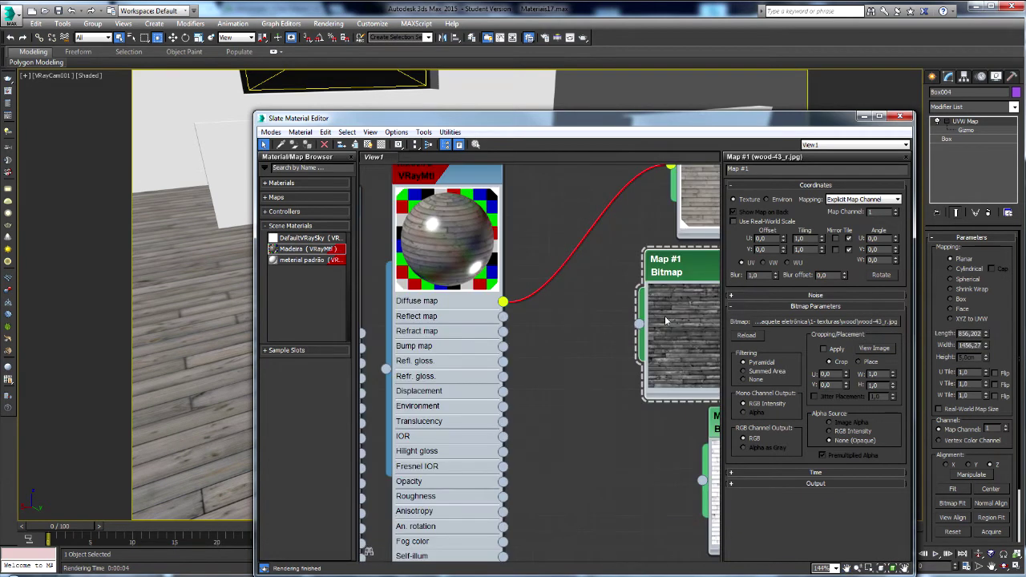
{"action": "left_click_drag", "start_coordinate": [663, 274], "coordinate": [593, 297]}
{"action": "middle_click_drag", "start_coordinate": [593, 297], "coordinate": [531, 222]}
{"action": "left_click_drag", "start_coordinate": [680, 332], "coordinate": [535, 366]}
{"action": "middle_click_drag", "start_coordinate": [534, 366], "coordinate": [641, 338]}
{"action": "scroll", "coordinate": [641, 338], "scroll_direction": "up", "scroll_amount": 1}
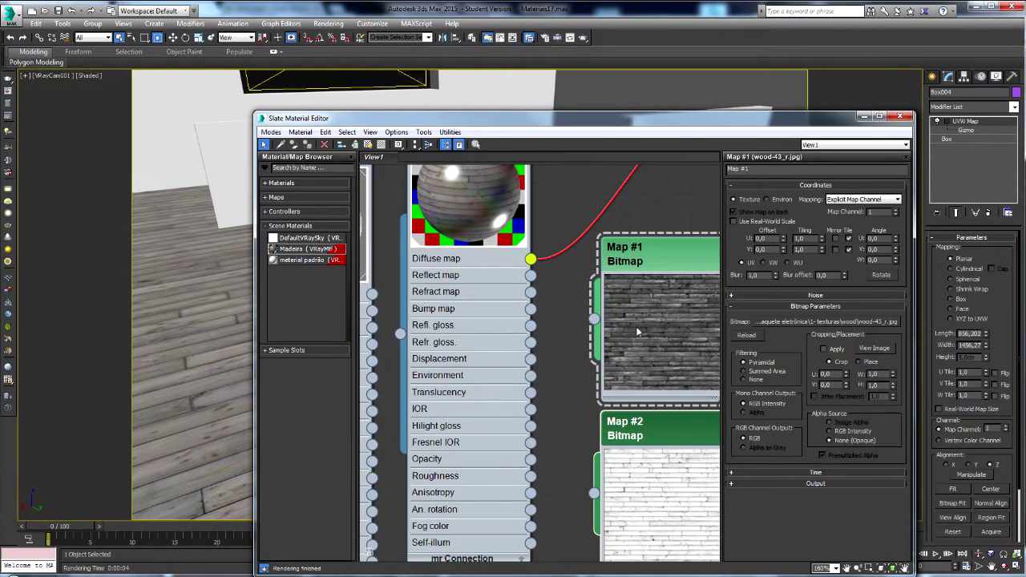
{"action": "right_click", "coordinate": [642, 301]}
{"action": "left_click", "coordinate": [674, 353]}
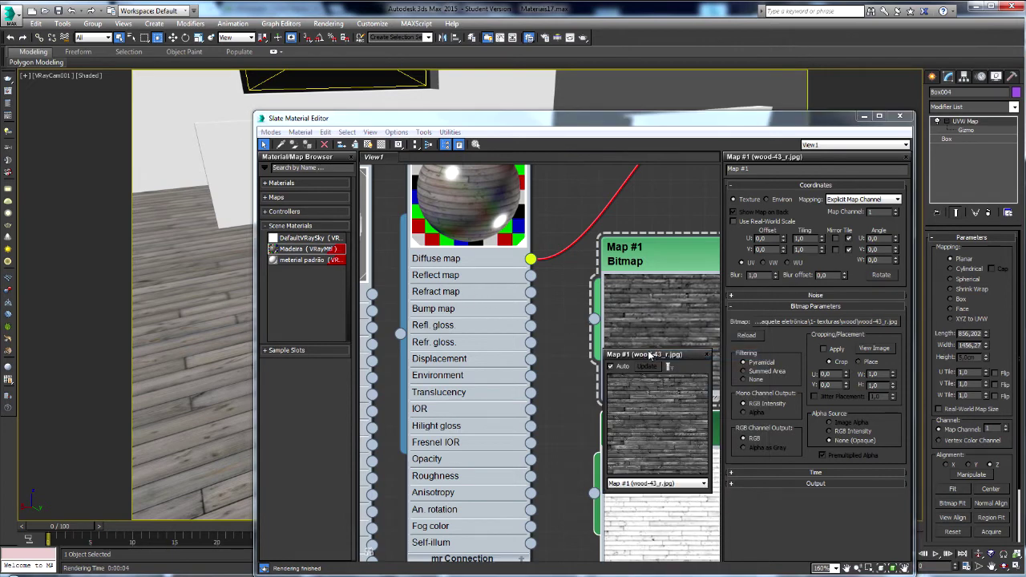
Enlarge the Map #1 texture preview and position it over the viewport
{"action": "left_click_drag", "start_coordinate": [708, 350], "coordinate": [1003, 57]}
{"action": "left_click_drag", "start_coordinate": [746, 61], "coordinate": [329, 84]}
{"action": "left_click_drag", "start_coordinate": [430, 517], "coordinate": [477, 543]}
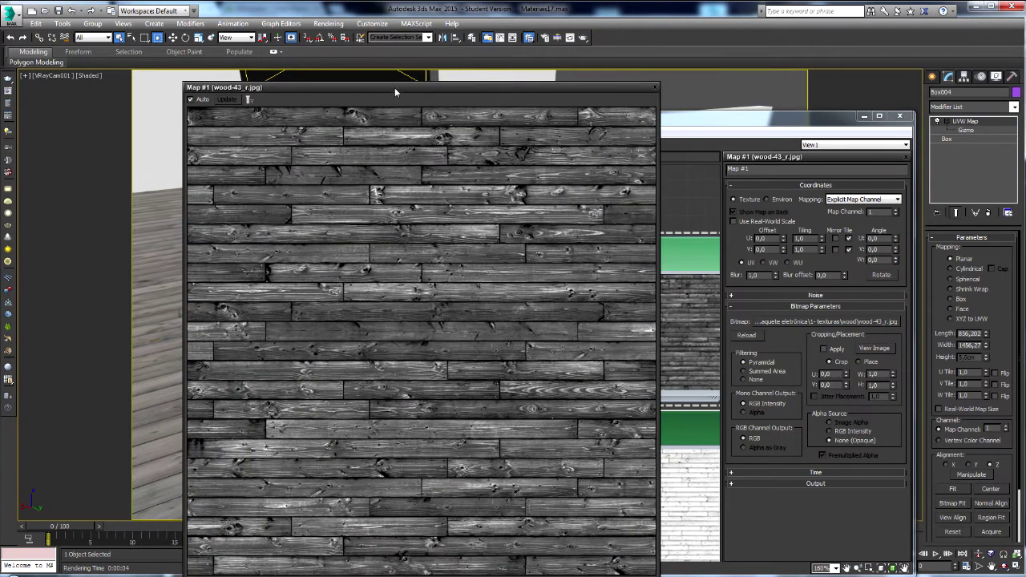
{"action": "left_click_drag", "start_coordinate": [395, 90], "coordinate": [324, 64]}
Show Madeira's parameters, stretch the texture preview to full height, and return to Google Images
{"action": "left_click_drag", "start_coordinate": [632, 120], "coordinate": [777, 117]}
{"action": "middle_click_drag", "start_coordinate": [630, 116], "coordinate": [647, 209]}
{"action": "double_click", "coordinate": [648, 209]}
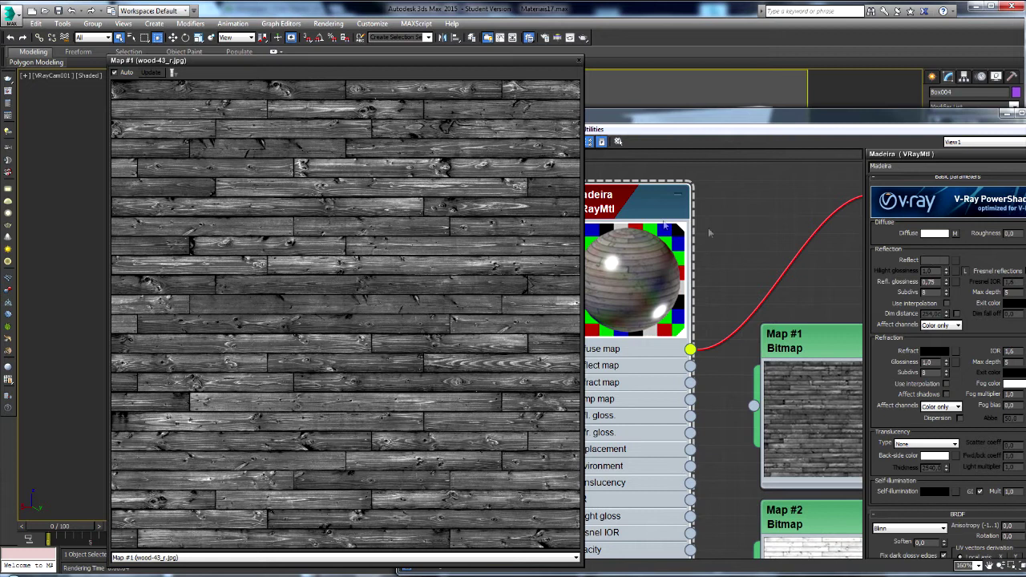
{"action": "middle_click_drag", "start_coordinate": [719, 289], "coordinate": [741, 289]}
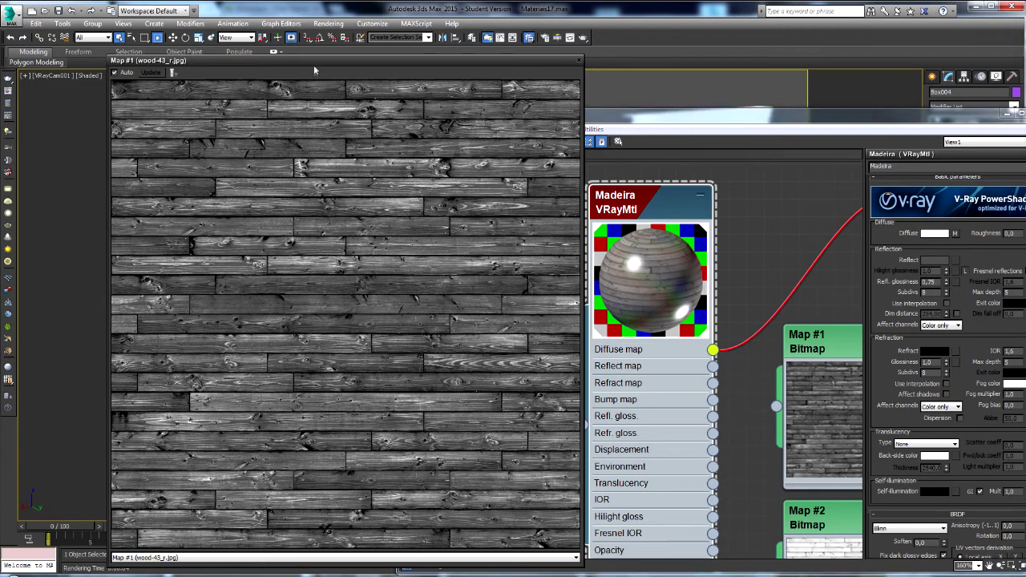
{"action": "left_click_drag", "start_coordinate": [313, 57], "coordinate": [313, 2]}
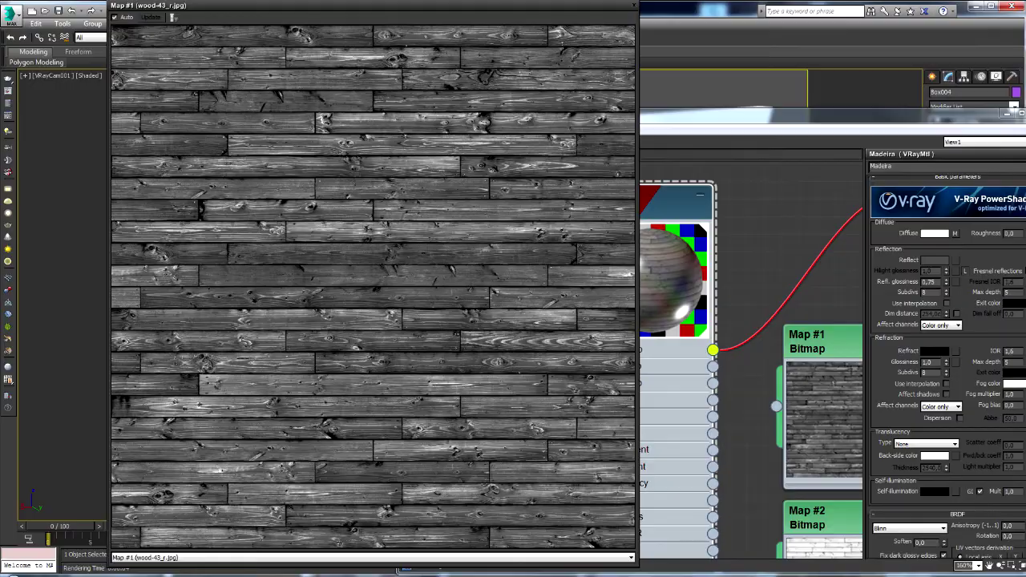
{"action": "left_click", "coordinate": [255, 529]}
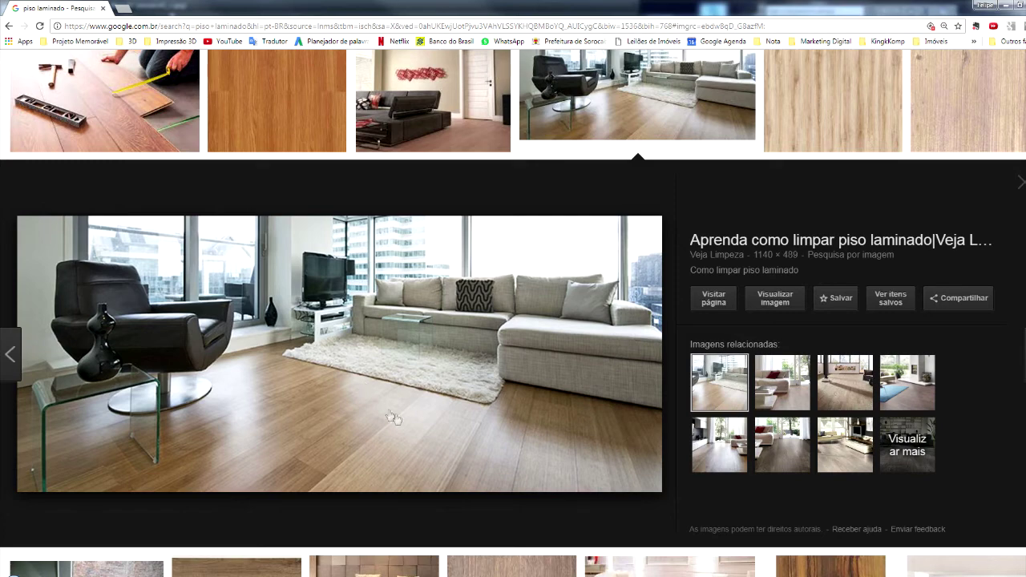
View the laminate-installation photo from the laminate floor results, then minimize Chrome
{"action": "scroll", "coordinate": [380, 416], "scroll_direction": "up", "scroll_amount": 4}
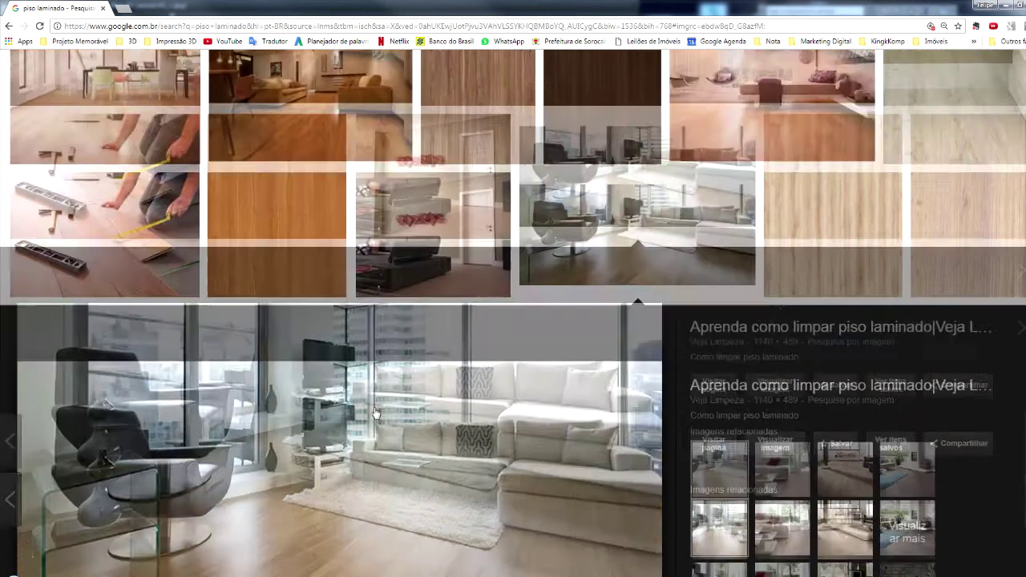
{"action": "scroll", "coordinate": [385, 417], "scroll_direction": "down", "scroll_amount": 2}
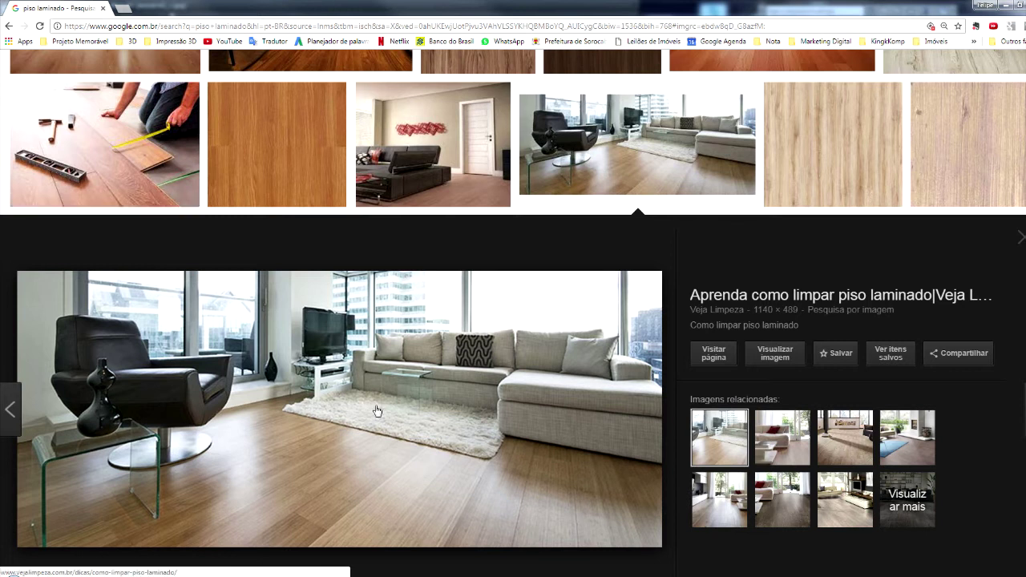
{"action": "left_click", "coordinate": [161, 176]}
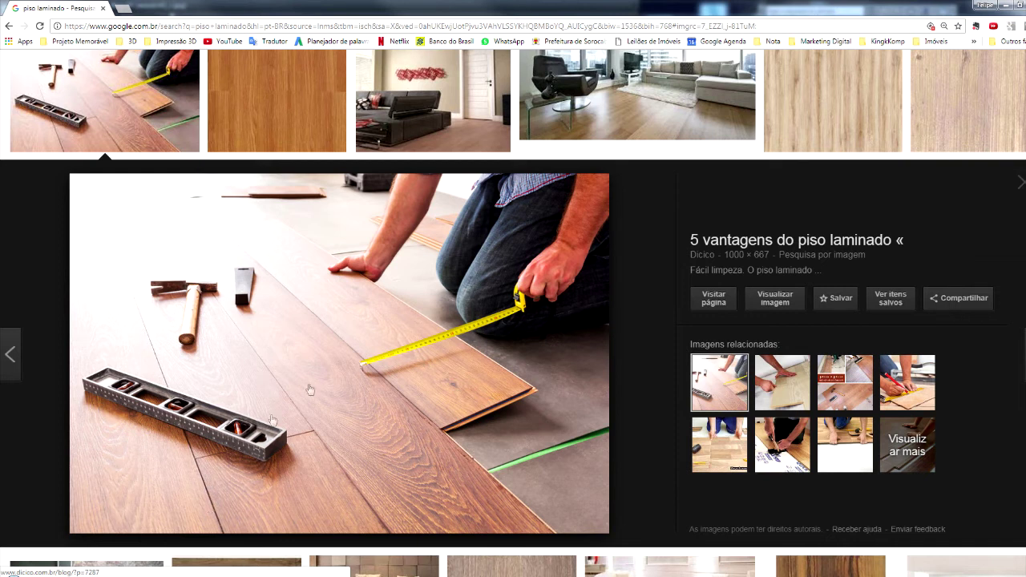
{"action": "left_click", "coordinate": [998, 5]}
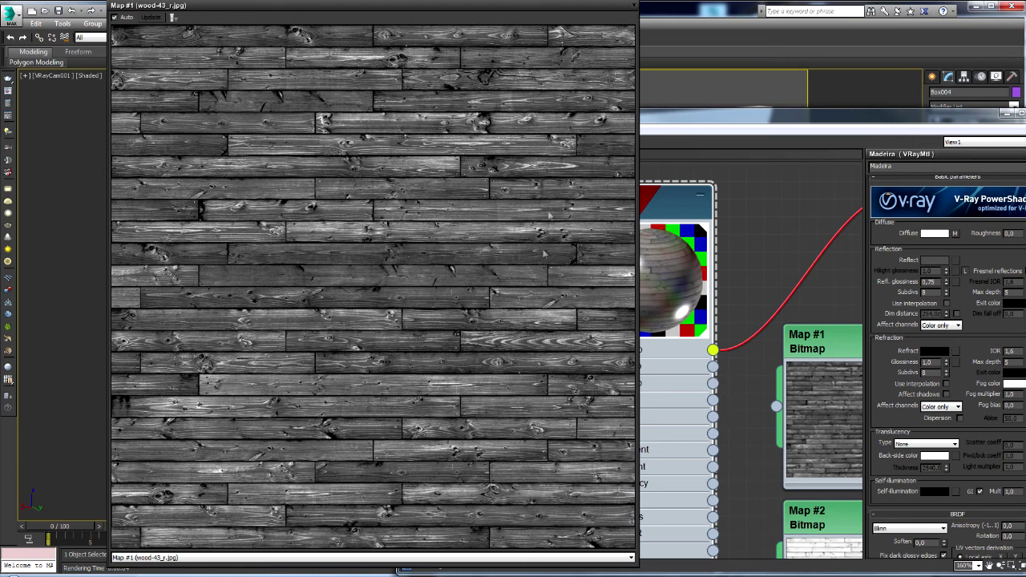
Wire Map #1 into Madeira's Reflect map and set the Reflect colour to black
{"action": "left_click", "coordinate": [633, 6]}
{"action": "middle_click_drag", "start_coordinate": [775, 410], "coordinate": [713, 371]}
{"action": "left_click_drag", "start_coordinate": [712, 369], "coordinate": [650, 330]}
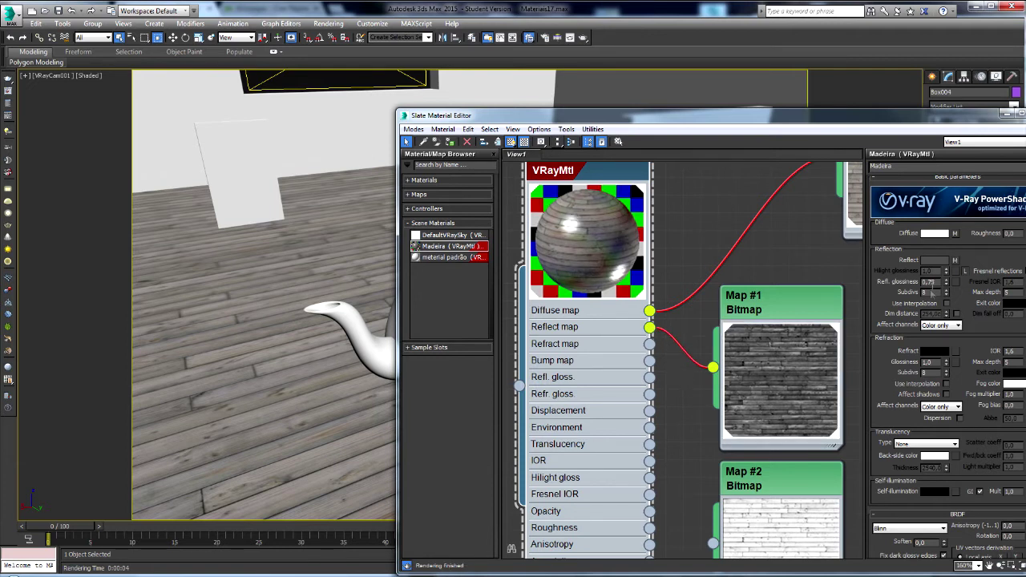
{"action": "left_click", "coordinate": [933, 261]}
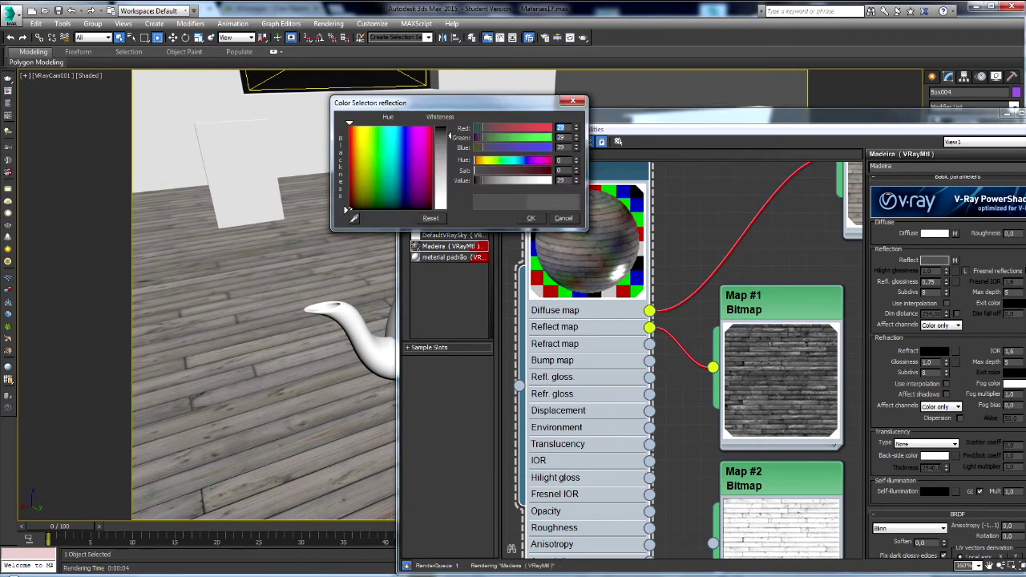
{"action": "left_click_drag", "start_coordinate": [440, 141], "coordinate": [440, 207]}
{"action": "left_click", "coordinate": [531, 218]}
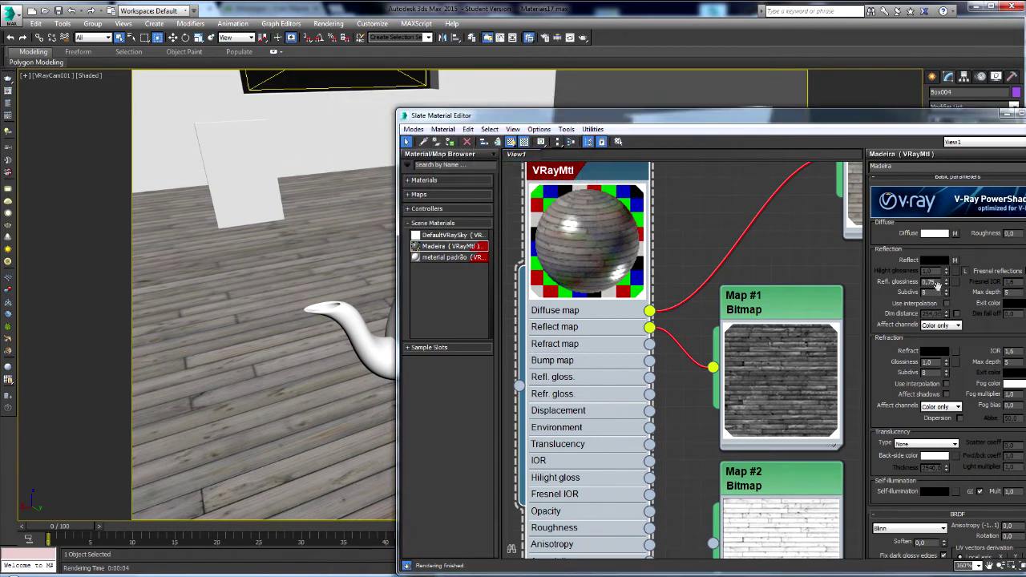
Place Map #2 (wood-43_b.jpg) under Map #1 and wire it into Madeira's Bump map
{"action": "middle_click_drag", "start_coordinate": [725, 391], "coordinate": [729, 322]}
{"action": "left_click_drag", "start_coordinate": [737, 454], "coordinate": [738, 437]}
{"action": "double_click", "coordinate": [753, 406]}
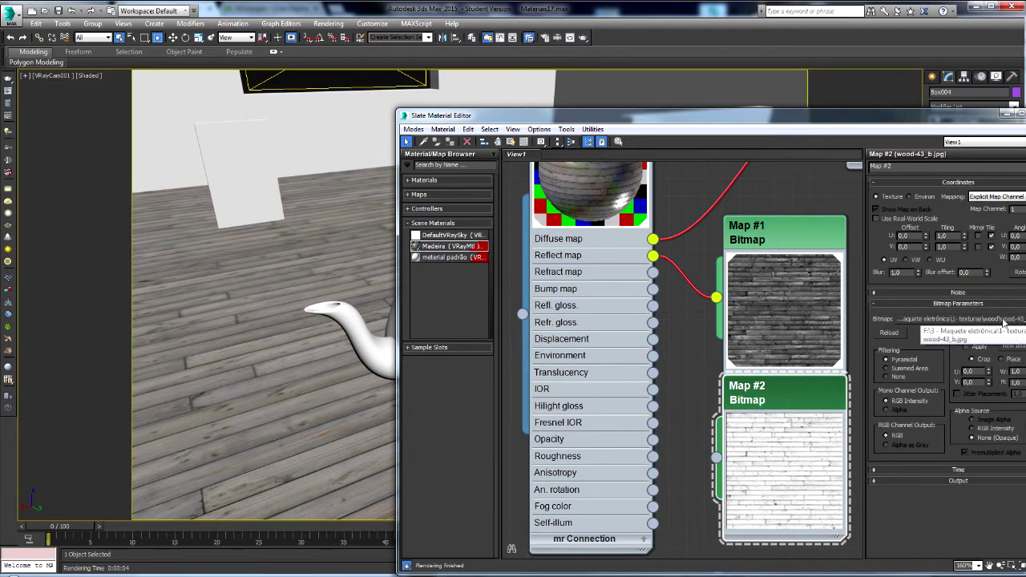
{"action": "left_click_drag", "start_coordinate": [716, 456], "coordinate": [654, 289]}
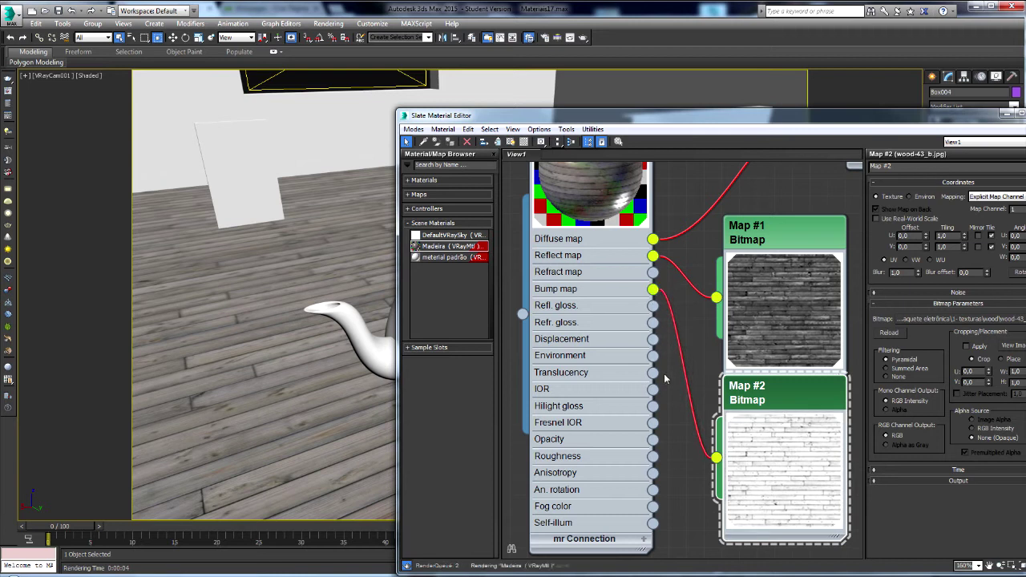
{"action": "middle_click_drag", "start_coordinate": [657, 293], "coordinate": [651, 383]}
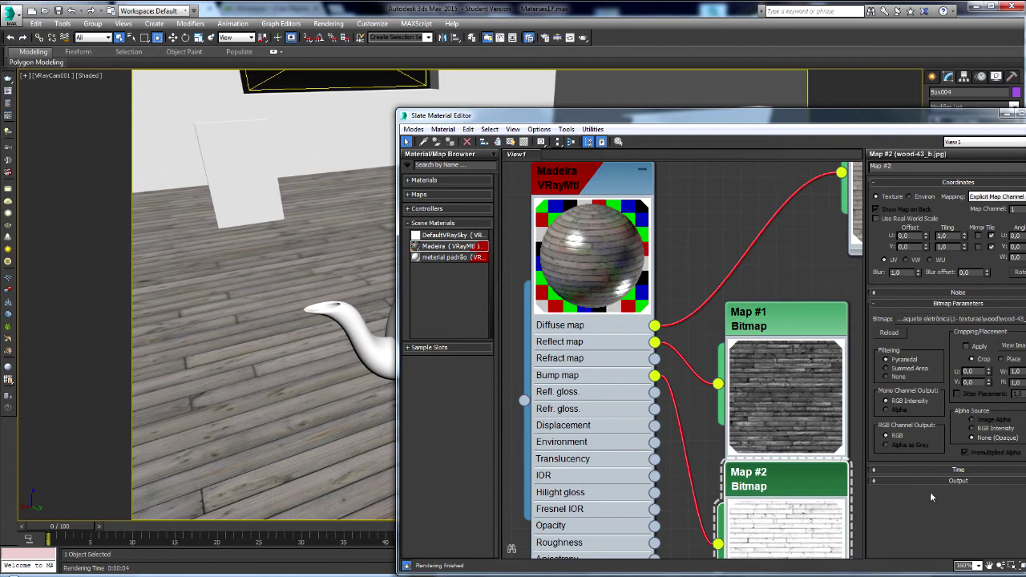
Open an enlarged preview window of the Madeira material sphere
{"action": "double_click", "coordinate": [580, 184]}
{"action": "middle_click_drag", "start_coordinate": [584, 186], "coordinate": [602, 224]}
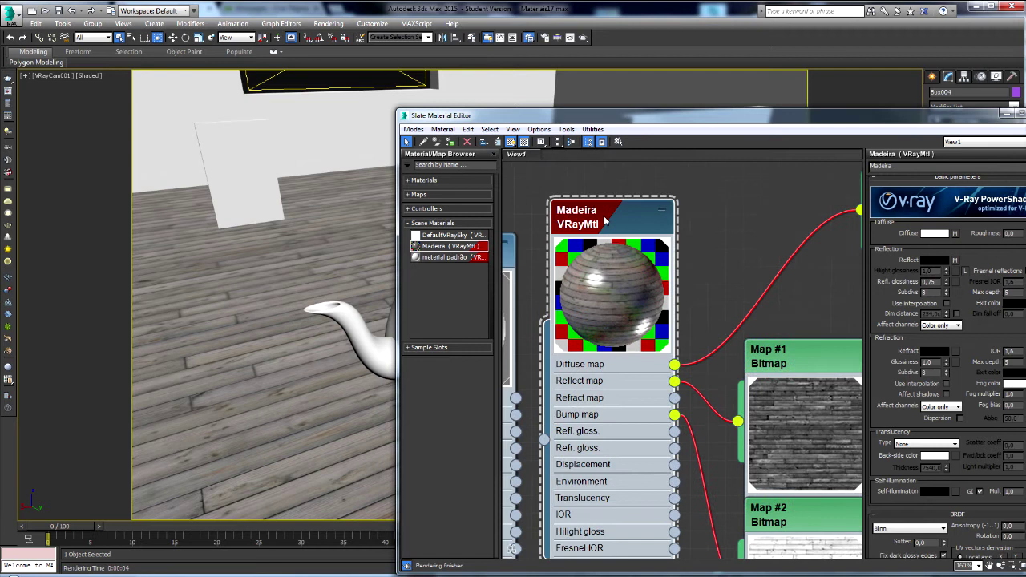
{"action": "right_click", "coordinate": [604, 218]}
{"action": "left_click", "coordinate": [621, 271]}
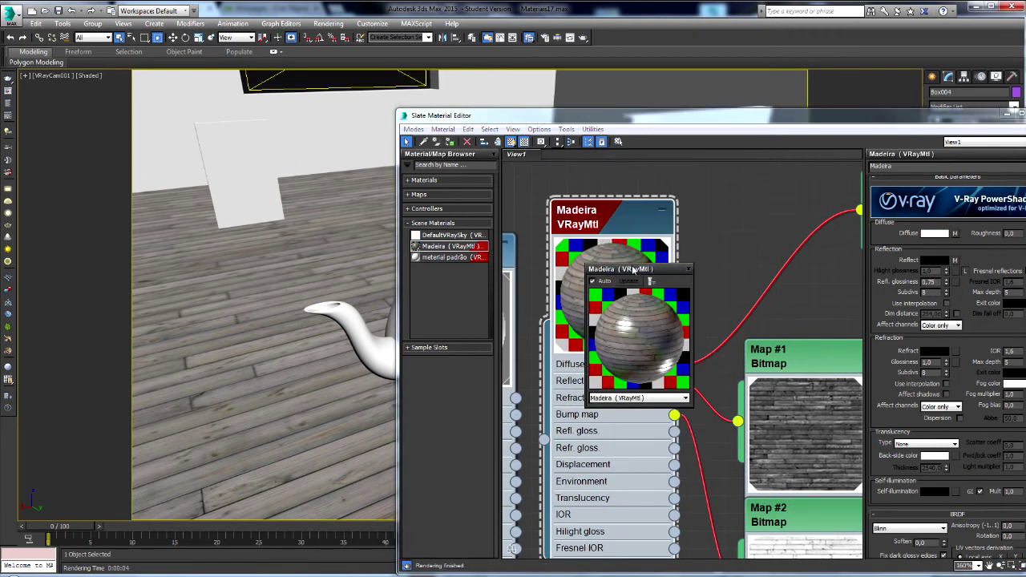
{"action": "left_click_drag", "start_coordinate": [633, 264], "coordinate": [279, 129]}
{"action": "left_click_drag", "start_coordinate": [426, 475], "coordinate": [438, 503]}
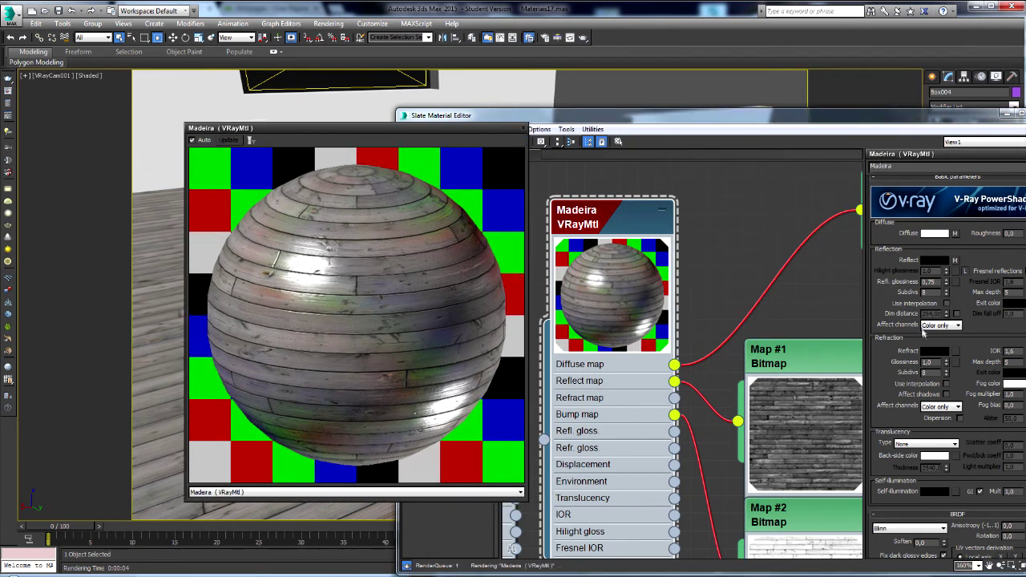
Scroll Madeira's parameters down to the Maps rollout, nudging Map #1 up slightly
{"action": "scroll", "coordinate": [807, 380], "scroll_direction": "down", "scroll_amount": 2}
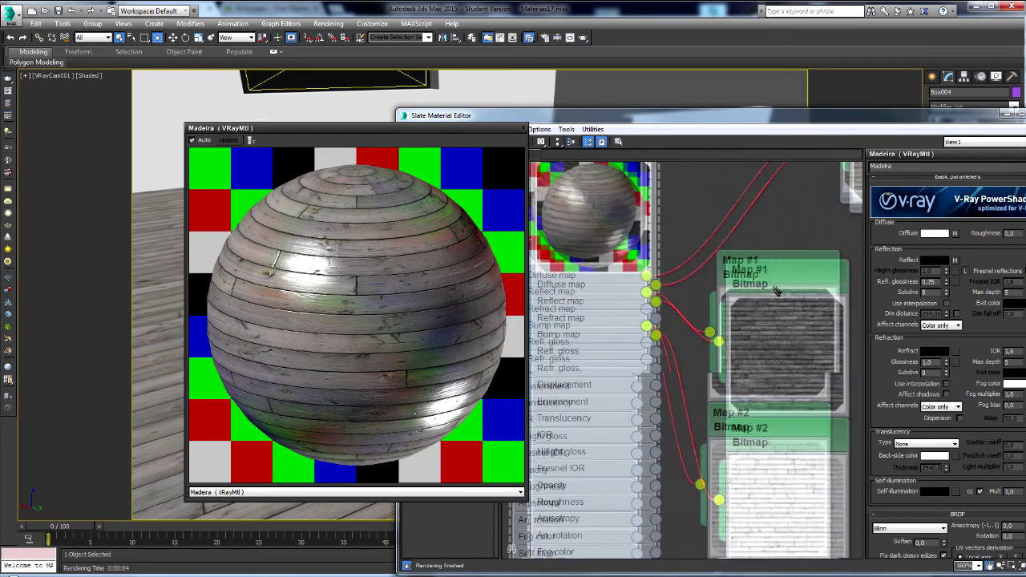
{"action": "scroll", "coordinate": [776, 310], "scroll_direction": "up", "scroll_amount": 2}
{"action": "left_click_drag", "start_coordinate": [775, 309], "coordinate": [779, 292]}
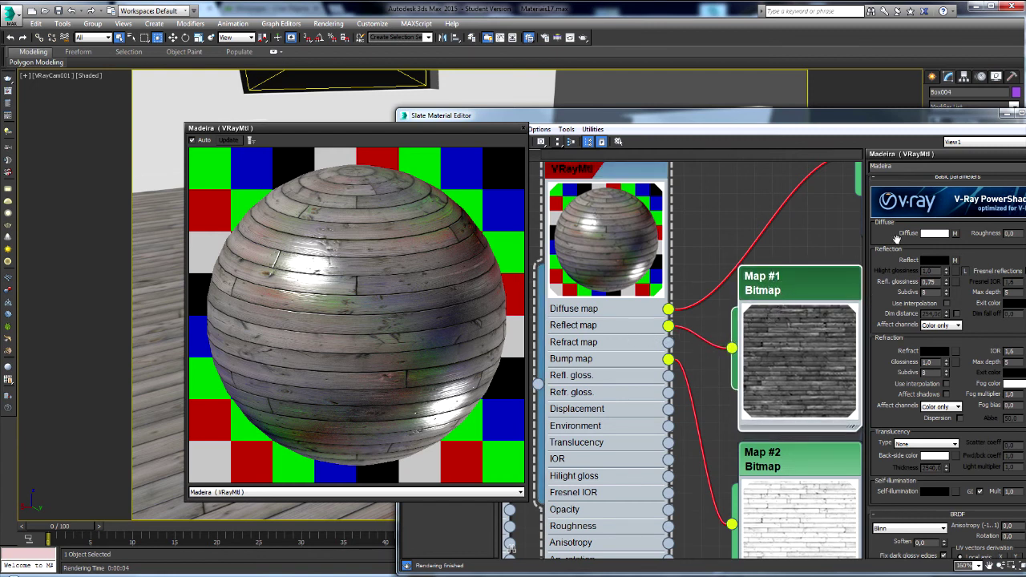
{"action": "scroll", "coordinate": [921, 398], "scroll_direction": "down", "scroll_amount": 5}
{"action": "scroll", "coordinate": [921, 398], "scroll_direction": "down", "scroll_amount": 5}
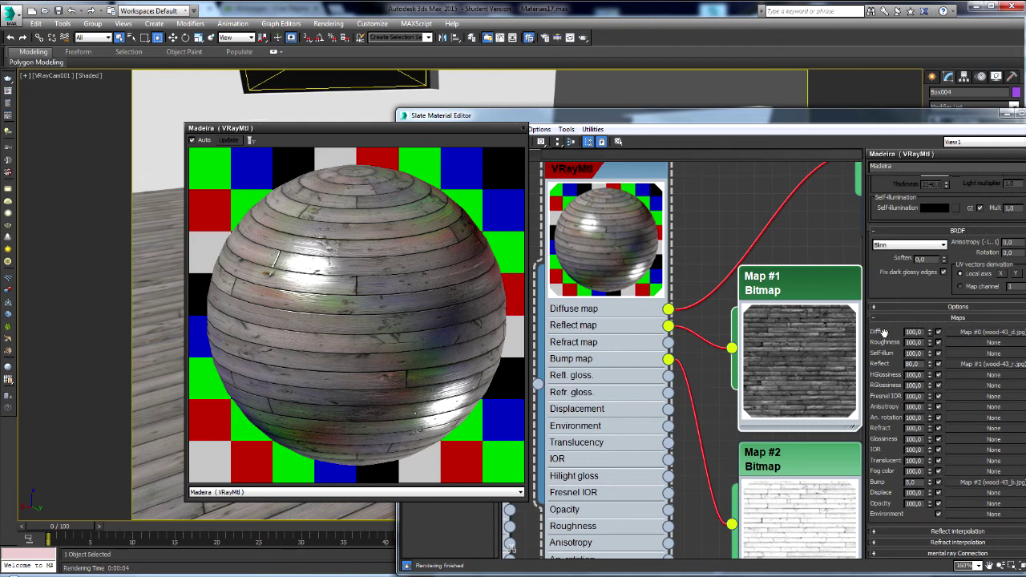
Set the Madeira Reflect map amount to 100, then lower it to 50
{"action": "double_click", "coordinate": [915, 364]}
{"action": "type", "text": "100"}
{"action": "key", "text": "Return"}
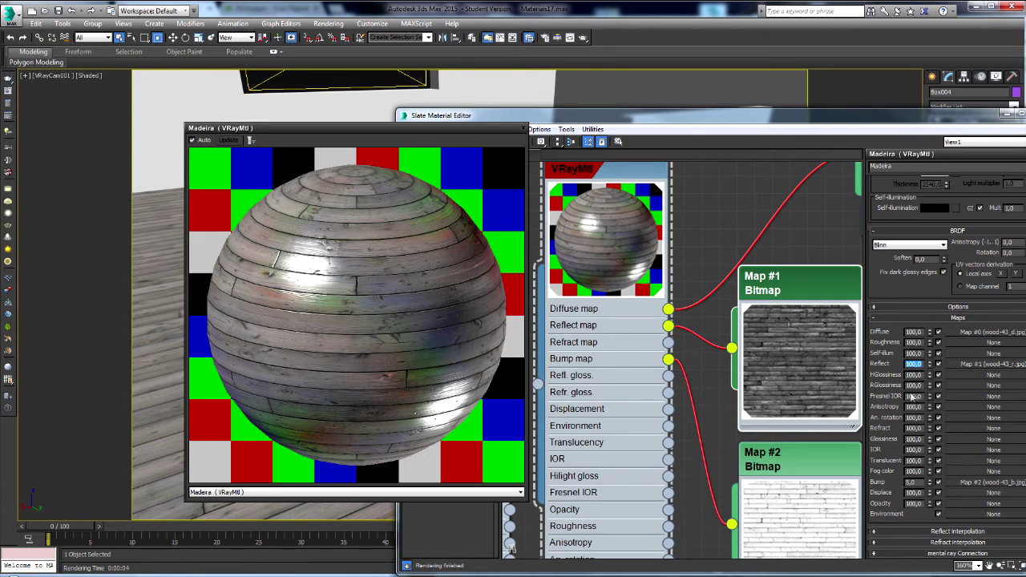
{"action": "type", "text": "50"}
{"action": "key", "text": "Return"}
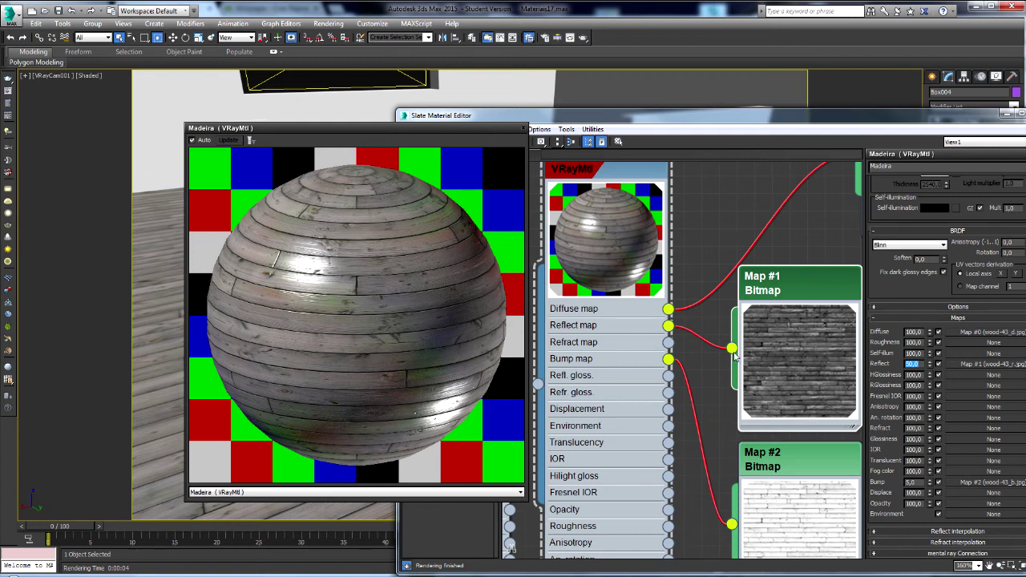
Set reflection glossiness to 0,6 and connect Map #1 to the reflection glossiness input
{"action": "scroll", "coordinate": [929, 286], "scroll_direction": "up", "scroll_amount": 10}
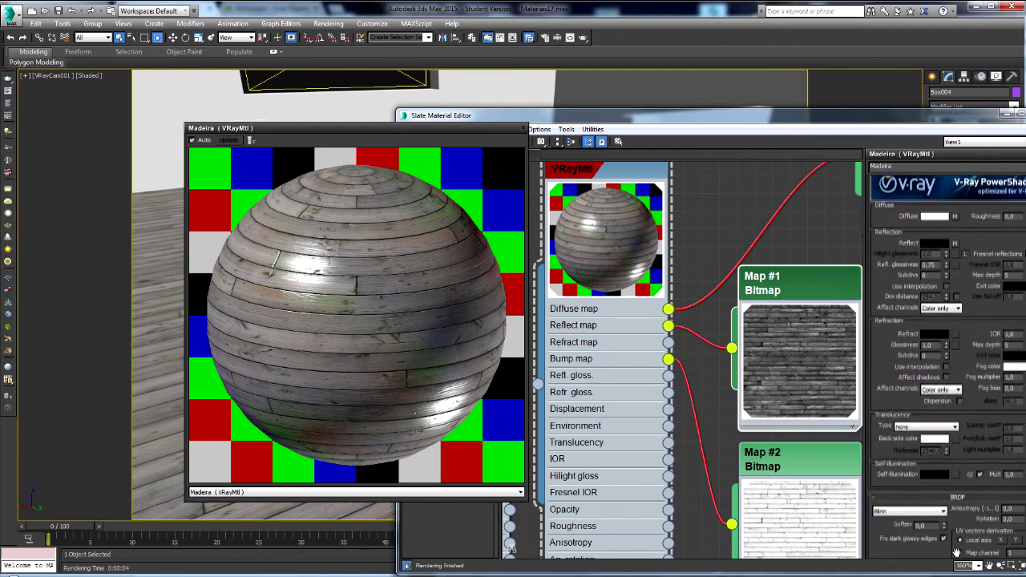
{"action": "scroll", "coordinate": [951, 501], "scroll_direction": "down", "scroll_amount": 5}
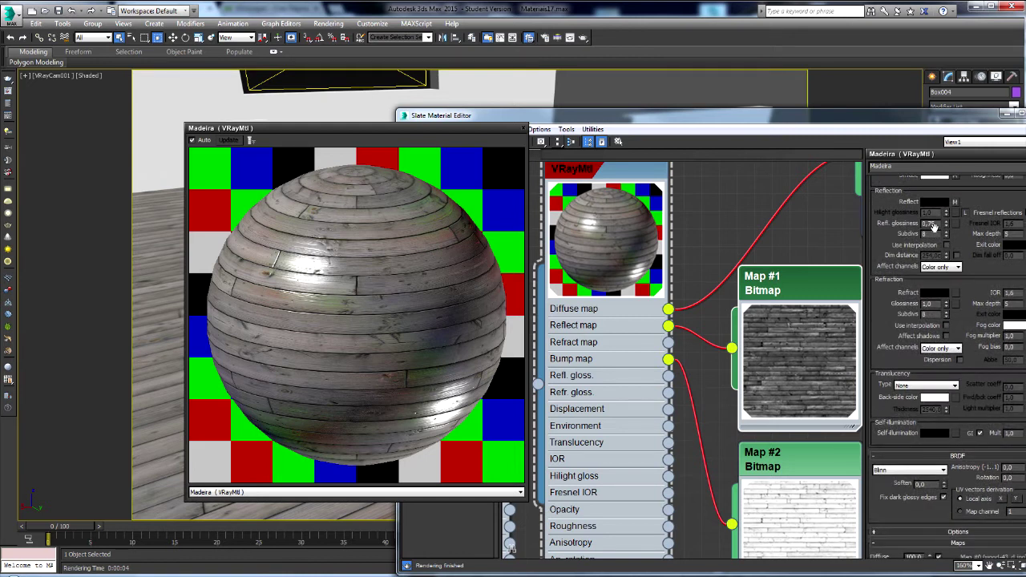
{"action": "double_click", "coordinate": [938, 225]}
{"action": "type", "text": "0,6"}
{"action": "key", "text": "Return"}
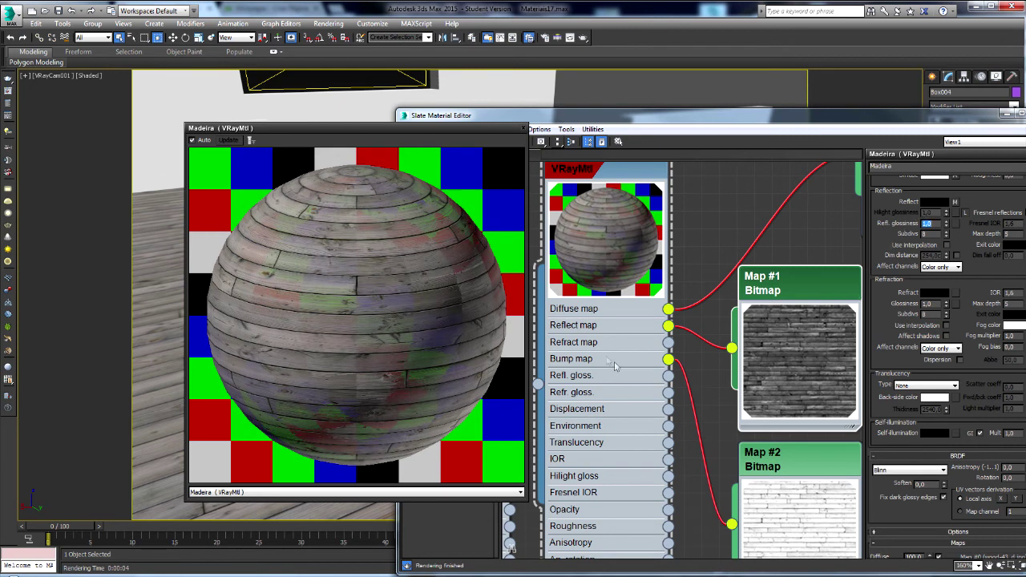
{"action": "left_click_drag", "start_coordinate": [721, 363], "coordinate": [672, 383]}
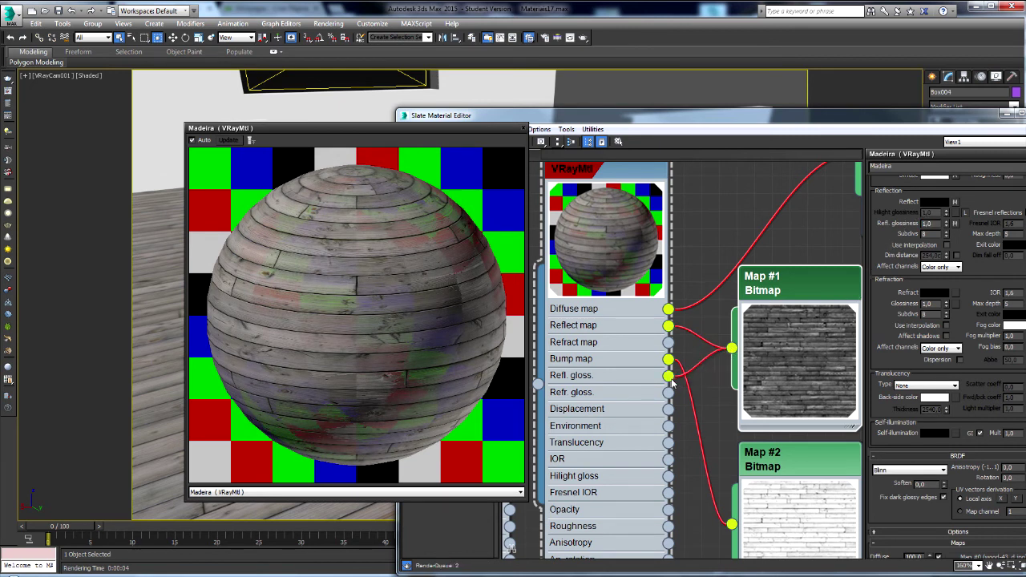
Set the RGlossiness map amount to 70, then 50
{"action": "scroll", "coordinate": [916, 315], "scroll_direction": "down", "scroll_amount": 5}
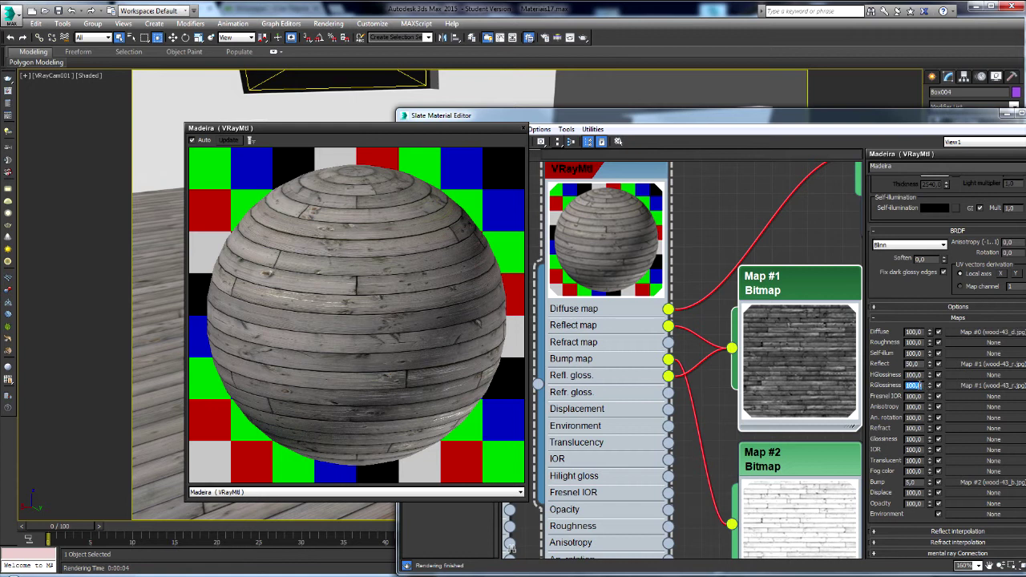
{"action": "key", "text": "Return"}
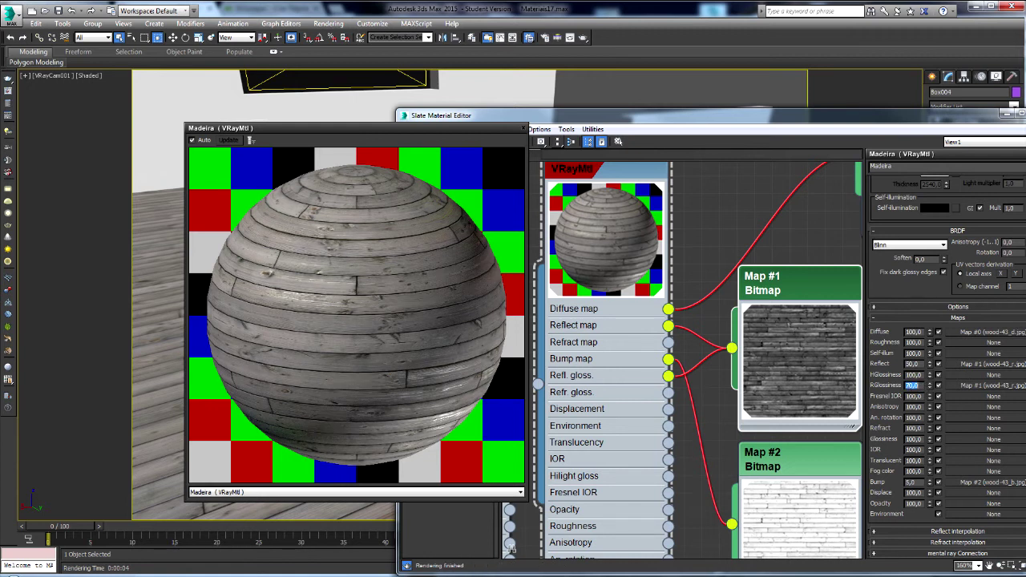
{"action": "type", "text": "50"}
{"action": "key", "text": "Return"}
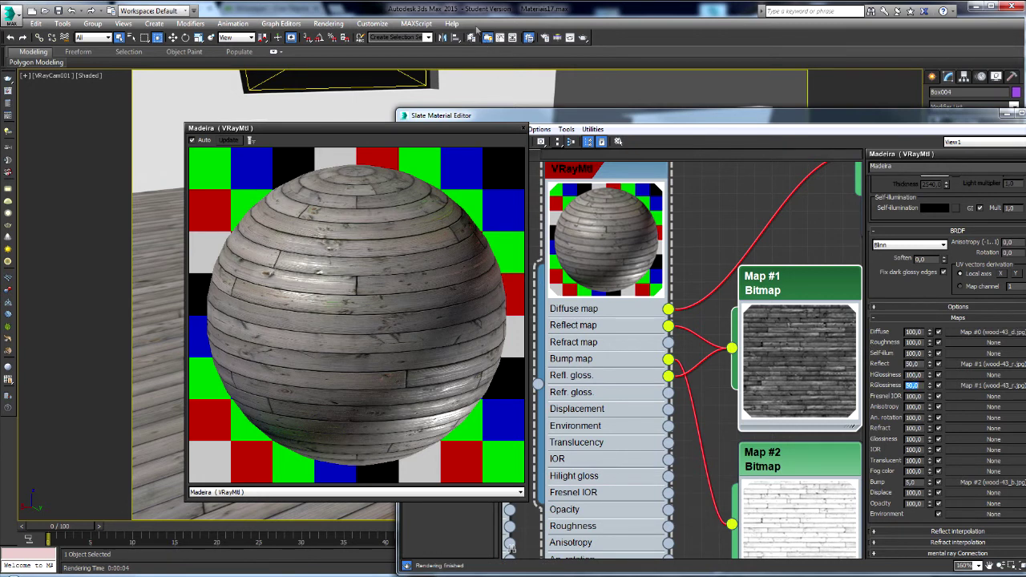
{"action": "left_click", "coordinate": [11, 93]}
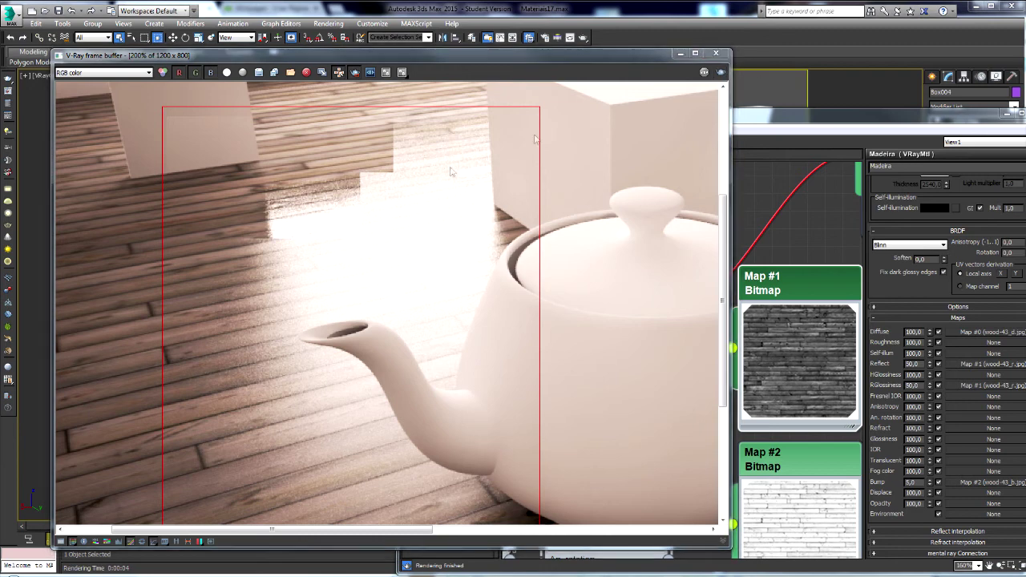
Render the camera view and pan and zoom across the planks toward the teapot
{"action": "key", "text": "shift+q"}
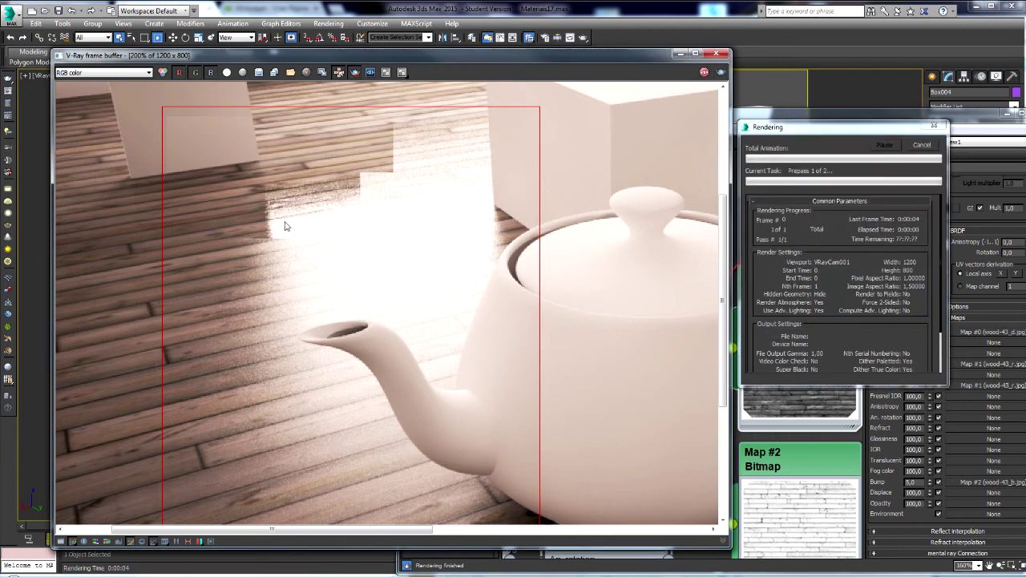
{"action": "middle_click_drag", "start_coordinate": [296, 279], "coordinate": [401, 138]}
{"action": "scroll", "coordinate": [304, 184], "scroll_direction": "down", "scroll_amount": 2}
{"action": "scroll", "coordinate": [318, 170], "scroll_direction": "up", "scroll_amount": 2}
{"action": "scroll", "coordinate": [314, 243], "scroll_direction": "up", "scroll_amount": 1}
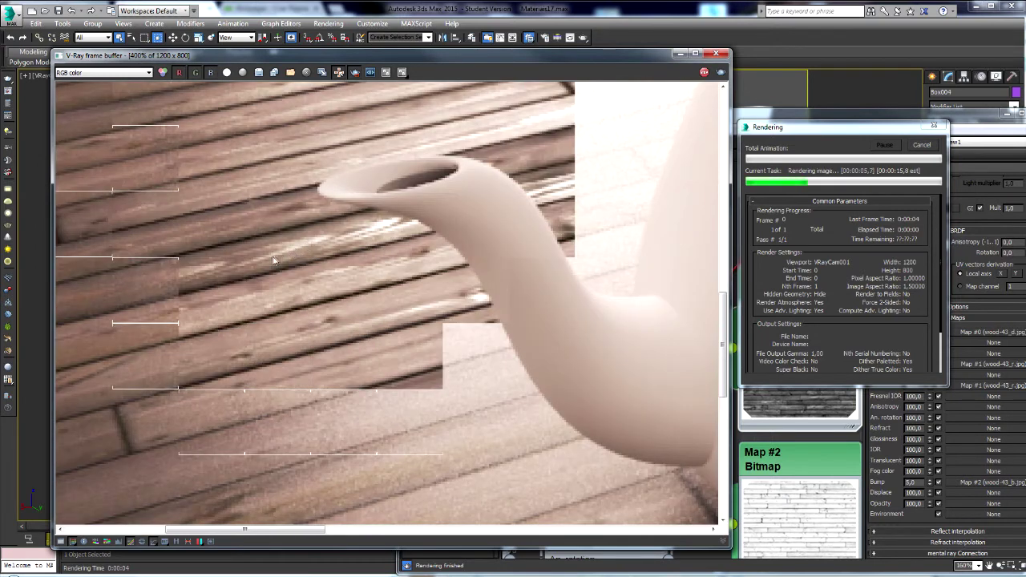
{"action": "middle_click_drag", "start_coordinate": [260, 241], "coordinate": [287, 244]}
{"action": "scroll", "coordinate": [282, 261], "scroll_direction": "down", "scroll_amount": 1}
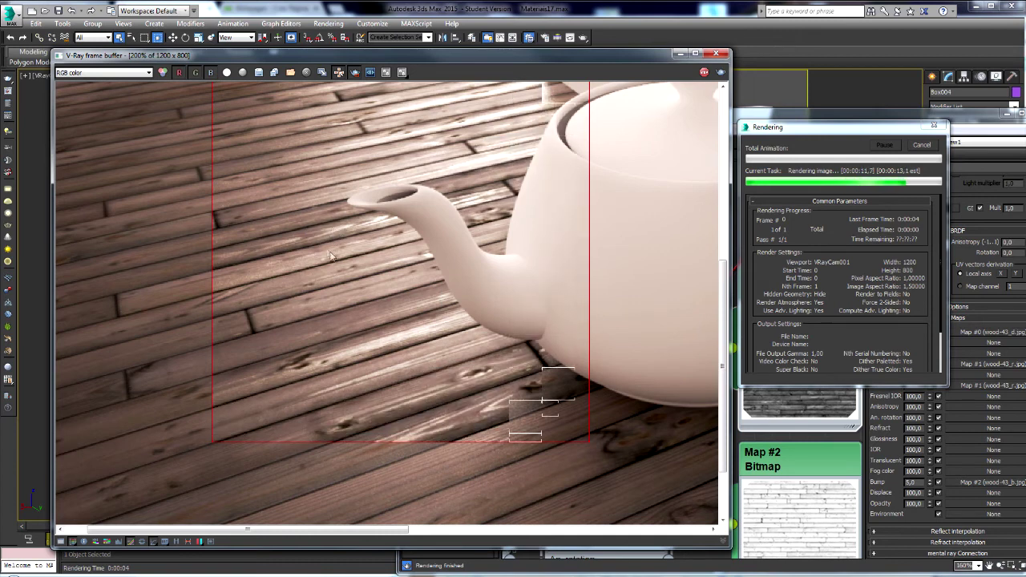
{"action": "middle_click_drag", "start_coordinate": [492, 373], "coordinate": [451, 330]}
{"action": "scroll", "coordinate": [451, 334], "scroll_direction": "down", "scroll_amount": 5}
{"action": "scroll", "coordinate": [293, 293], "scroll_direction": "up", "scroll_amount": 5}
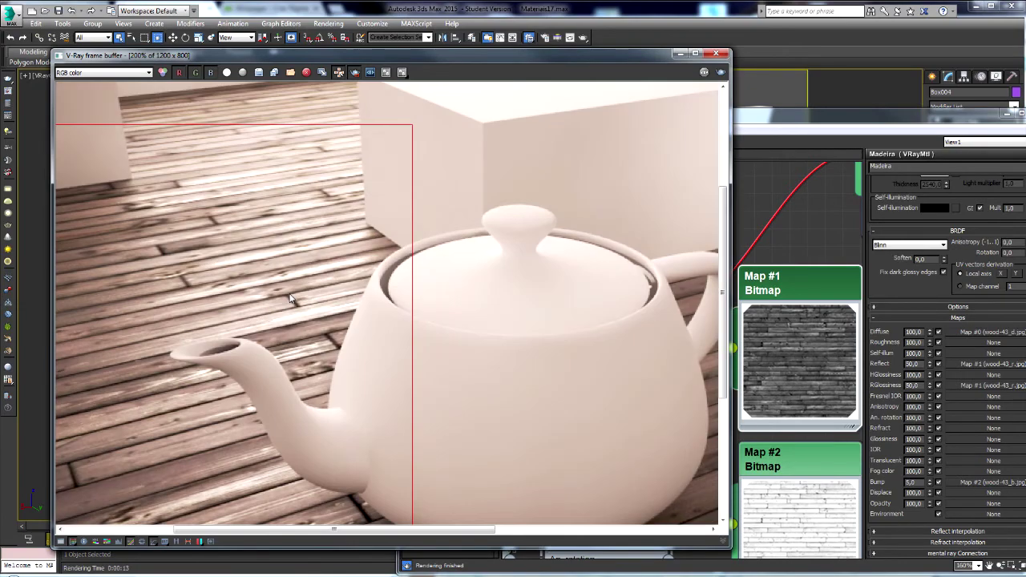
Check more of the floor, then disable region rendering and start a full-frame render
{"action": "middle_click_drag", "start_coordinate": [291, 298], "coordinate": [347, 282]}
{"action": "scroll", "coordinate": [346, 282], "scroll_direction": "up", "scroll_amount": 1}
{"action": "scroll", "coordinate": [346, 283], "scroll_direction": "down", "scroll_amount": 1}
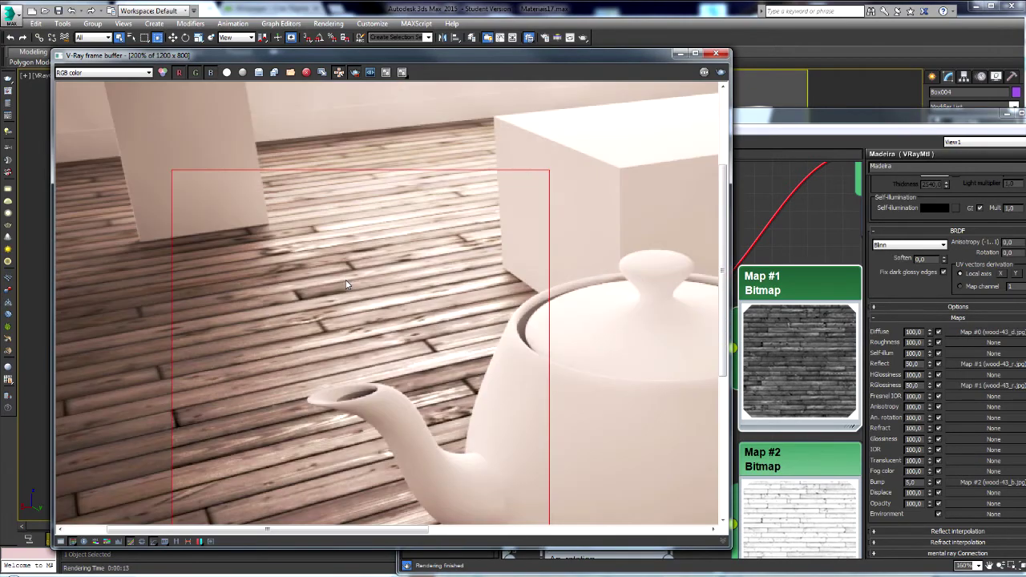
{"action": "middle_click_drag", "start_coordinate": [363, 343], "coordinate": [415, 274]}
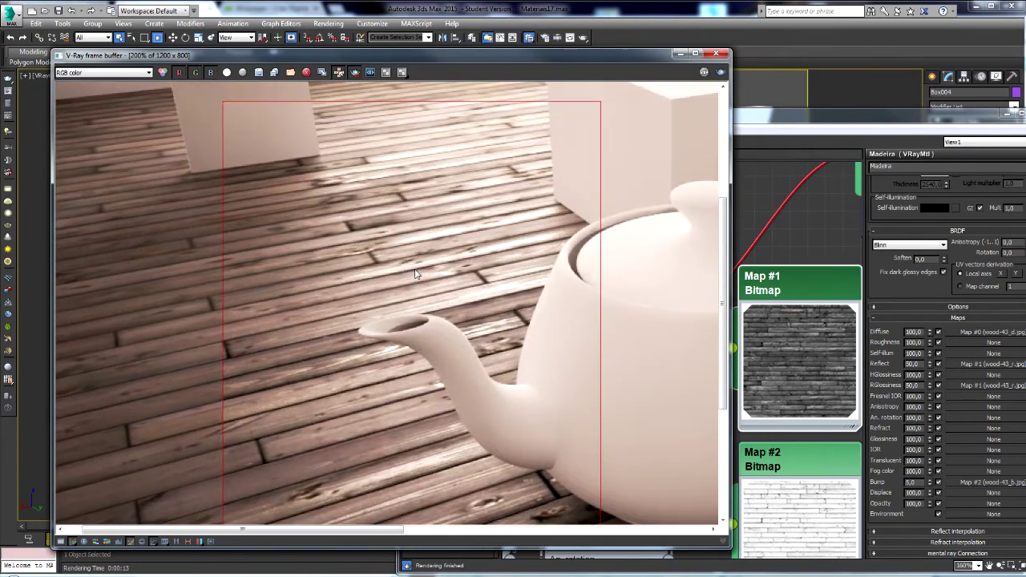
{"action": "scroll", "coordinate": [425, 302], "scroll_direction": "down", "scroll_amount": 2}
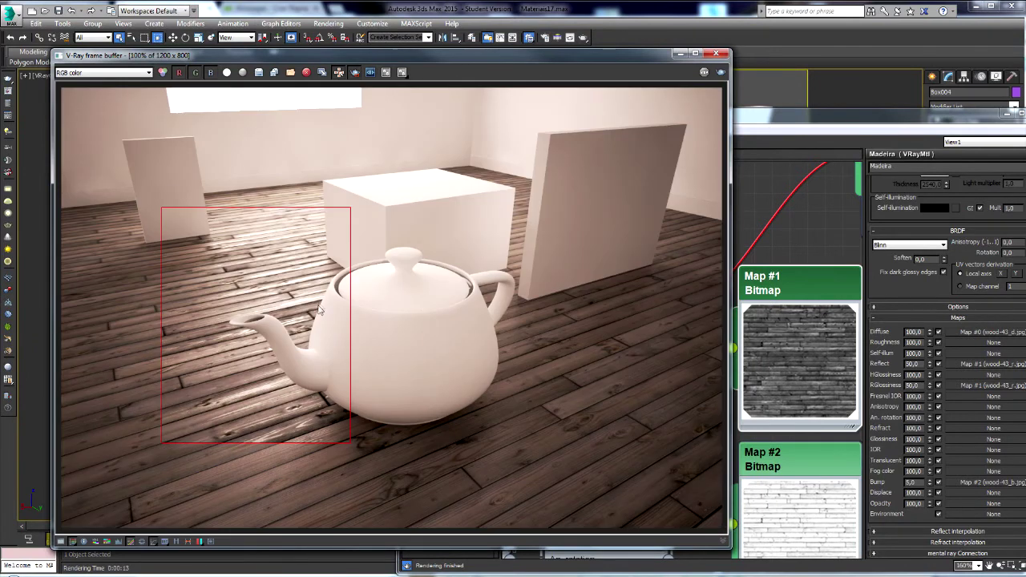
{"action": "scroll", "coordinate": [294, 292], "scroll_direction": "up", "scroll_amount": 1}
{"action": "scroll", "coordinate": [295, 292], "scroll_direction": "down", "scroll_amount": 1}
{"action": "left_click", "coordinate": [340, 73]}
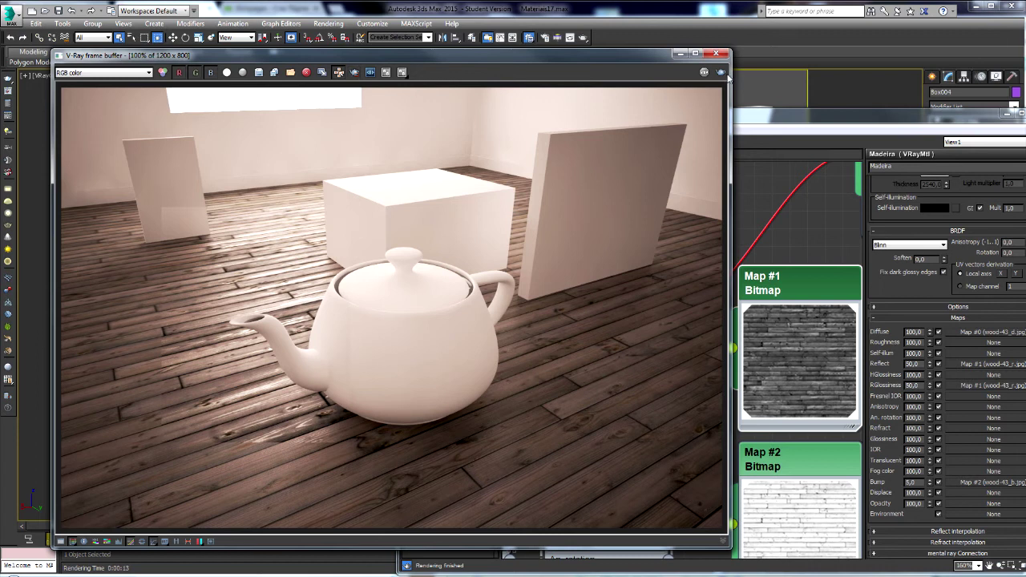
{"action": "key", "text": "shift+q"}
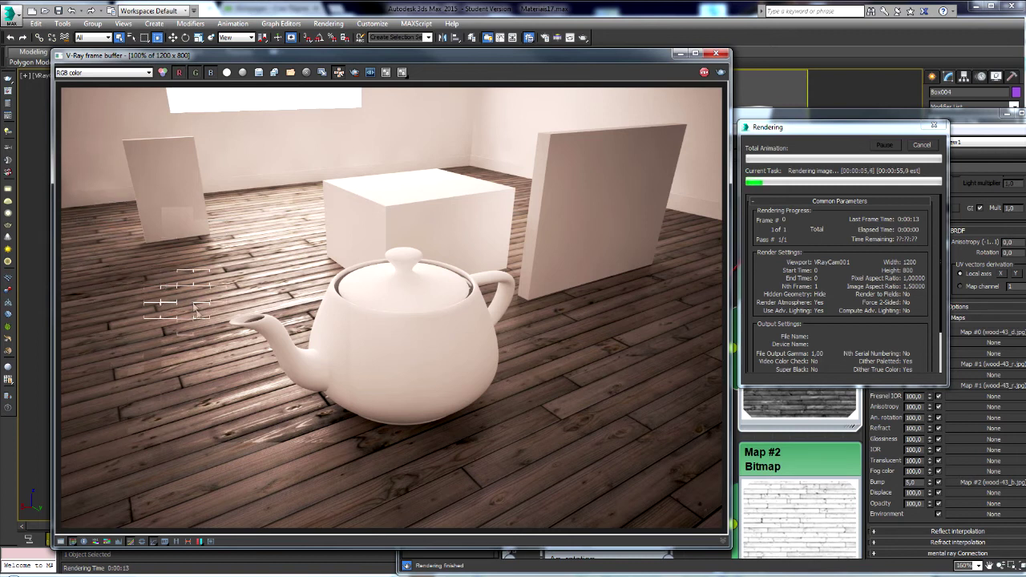
Zoom and pan the rendering image to inspect the floor reflections
{"action": "scroll", "coordinate": [202, 343], "scroll_direction": "up", "scroll_amount": 1}
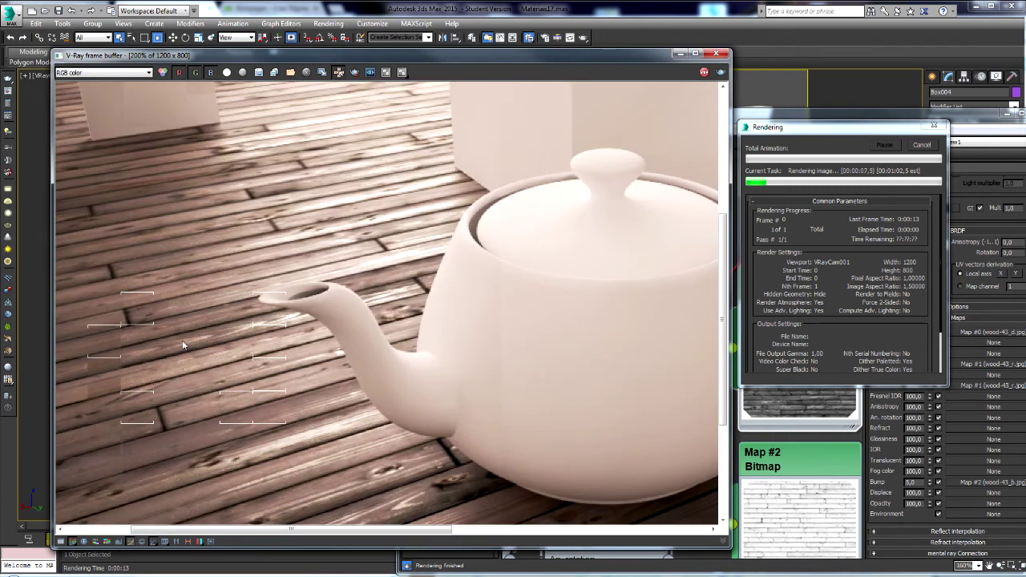
{"action": "middle_click_drag", "start_coordinate": [300, 342], "coordinate": [433, 300]}
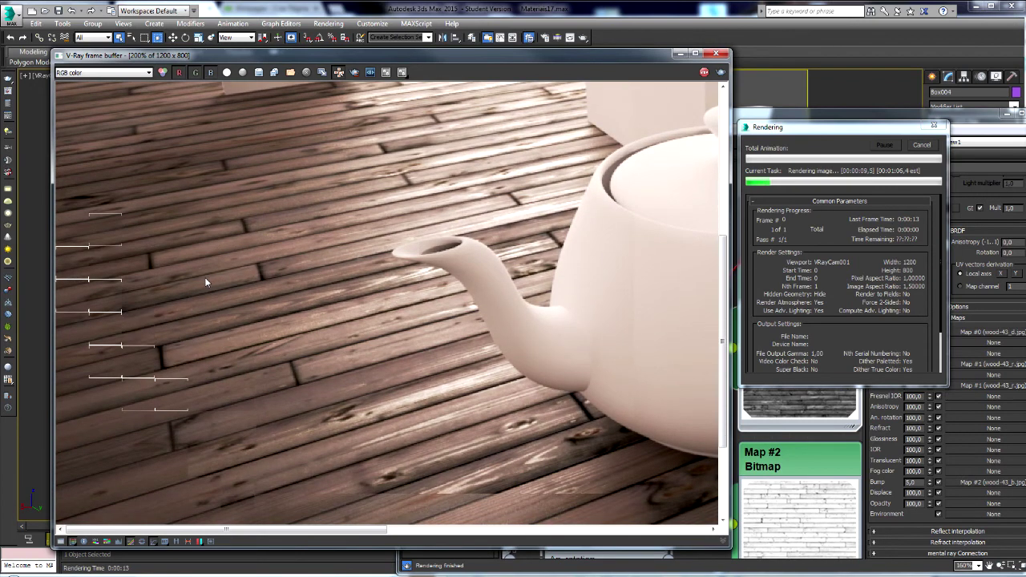
{"action": "middle_click_drag", "start_coordinate": [115, 304], "coordinate": [117, 248]}
{"action": "scroll", "coordinate": [227, 393], "scroll_direction": "down", "scroll_amount": 3}
{"action": "scroll", "coordinate": [223, 403], "scroll_direction": "up", "scroll_amount": 3}
{"action": "middle_click_drag", "start_coordinate": [222, 403], "coordinate": [418, 257]}
{"action": "scroll", "coordinate": [209, 449], "scroll_direction": "down", "scroll_amount": 3}
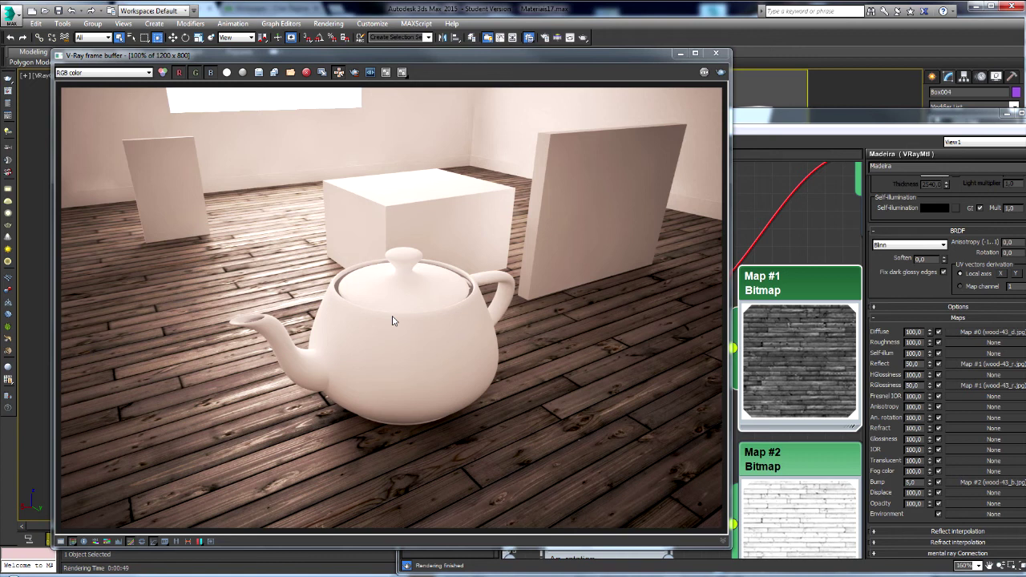
Examine the finished full-frame planks, then switch curve correction off to compare
{"action": "left_click", "coordinate": [257, 417]}
{"action": "scroll", "coordinate": [207, 455], "scroll_direction": "up", "scroll_amount": 1}
{"action": "middle_click_drag", "start_coordinate": [208, 454], "coordinate": [471, 221]}
{"action": "middle_click_drag", "start_coordinate": [577, 378], "coordinate": [438, 305]}
{"action": "scroll", "coordinate": [426, 334], "scroll_direction": "down", "scroll_amount": 1}
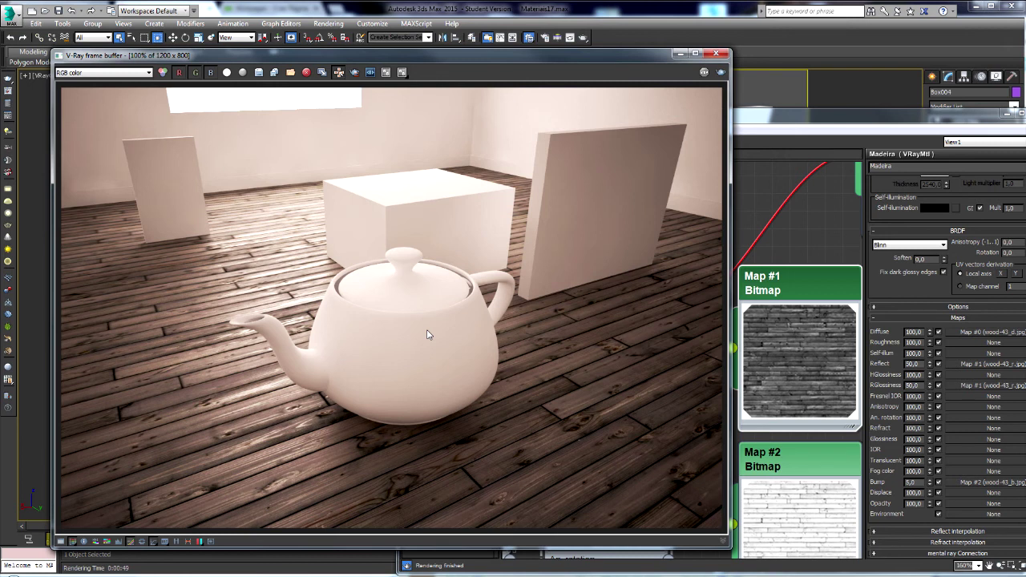
{"action": "left_click", "coordinate": [132, 542]}
Re-enable curve correction, show the corrections panel and bow the curve upward to brighten
{"action": "left_click", "coordinate": [131, 543]}
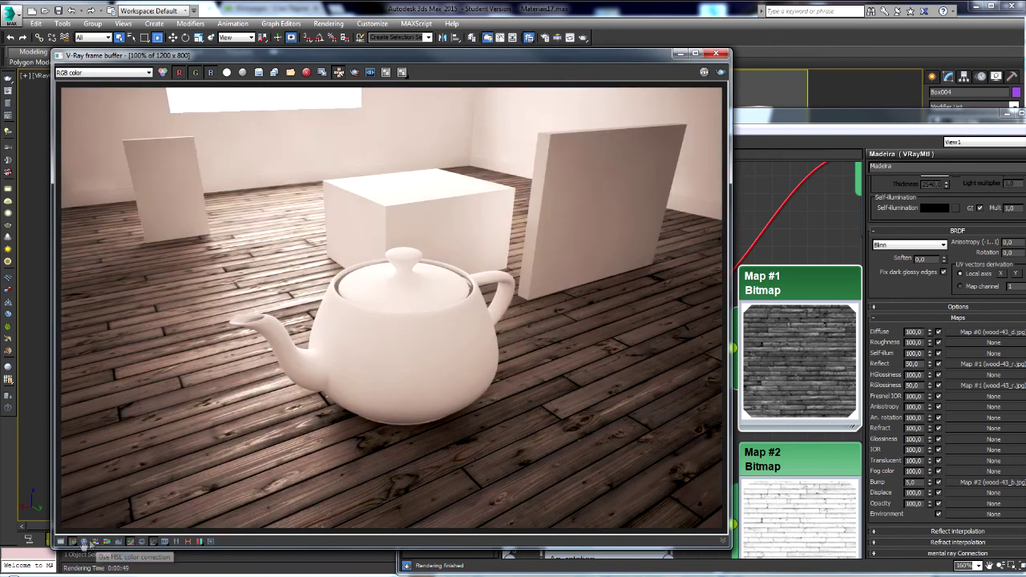
{"action": "left_click", "coordinate": [62, 542]}
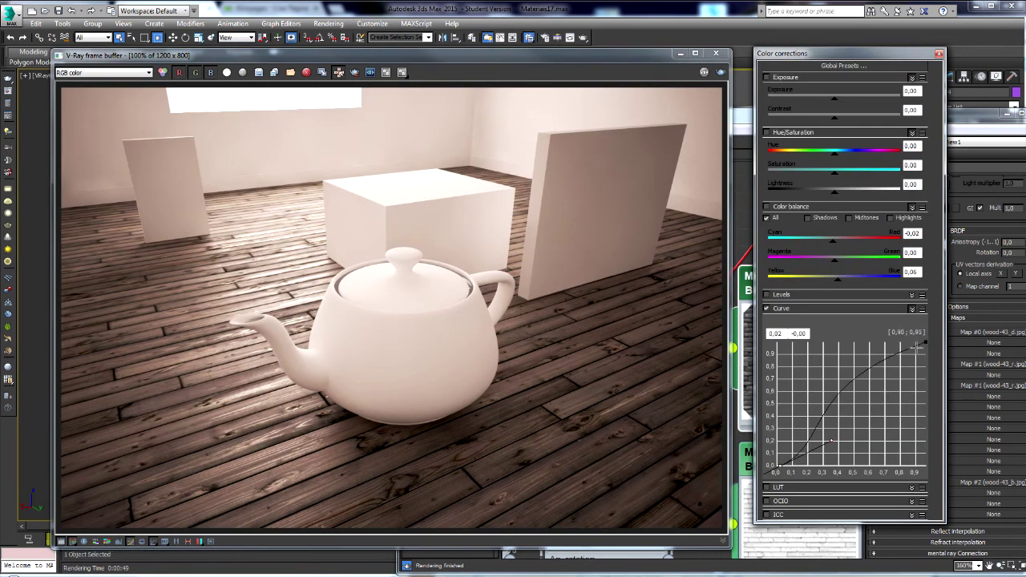
{"action": "left_click_drag", "start_coordinate": [923, 343], "coordinate": [925, 342]}
{"action": "left_click_drag", "start_coordinate": [799, 385], "coordinate": [783, 377]}
Reshape the curve's low and high ends into an S-shape for deeper shadows and brighter highlights
{"action": "left_click", "coordinate": [780, 463]}
{"action": "left_click_drag", "start_coordinate": [781, 461], "coordinate": [846, 425]}
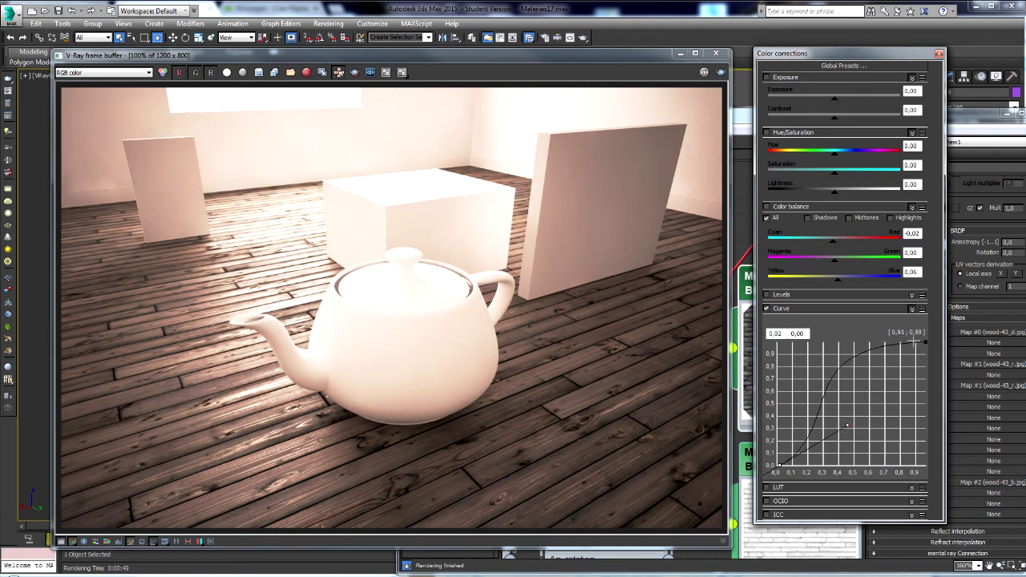
{"action": "left_click", "coordinate": [923, 343]}
{"action": "left_click_drag", "start_coordinate": [786, 346], "coordinate": [791, 358]}
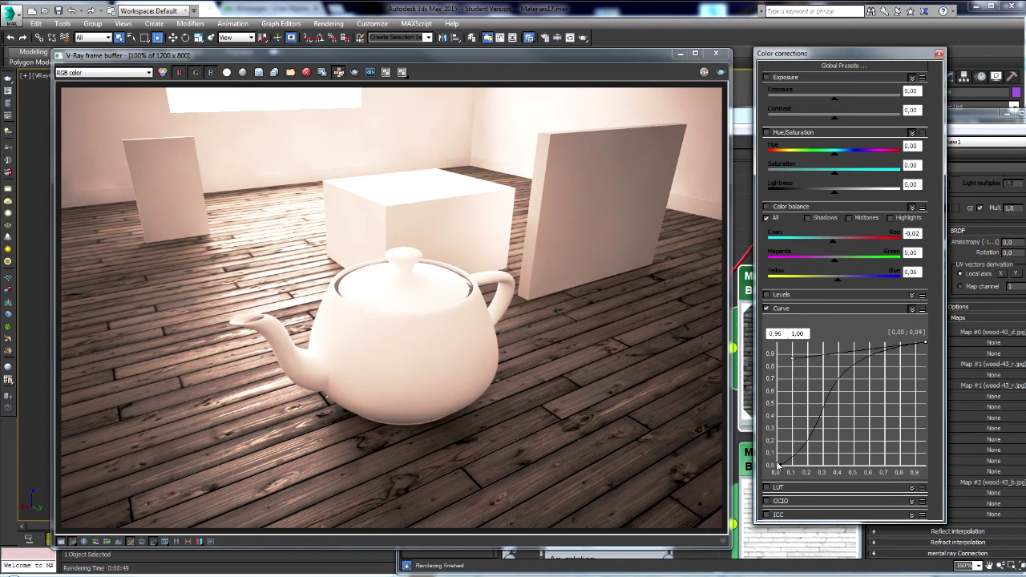
{"action": "left_click_drag", "start_coordinate": [780, 465], "coordinate": [840, 435]}
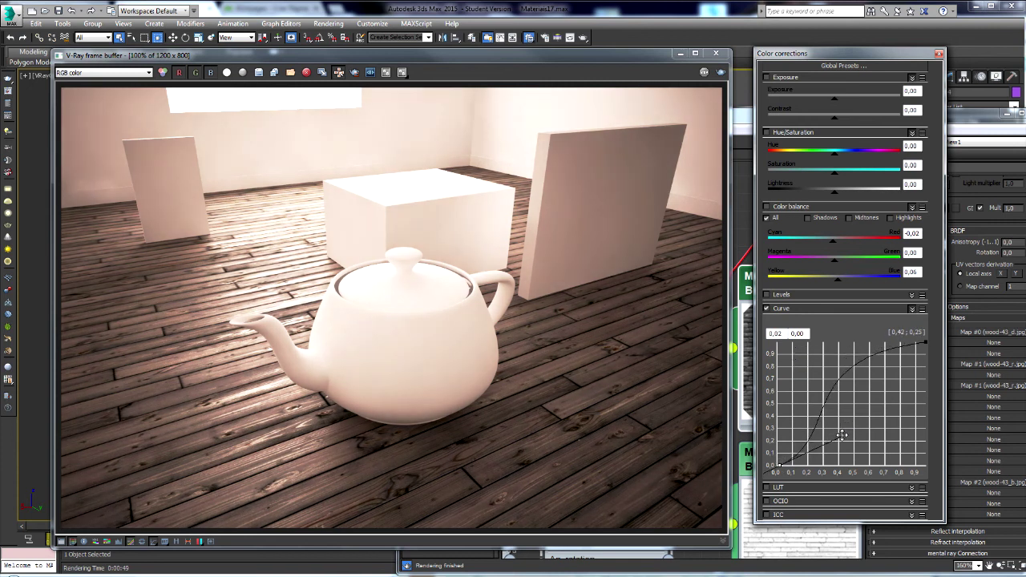